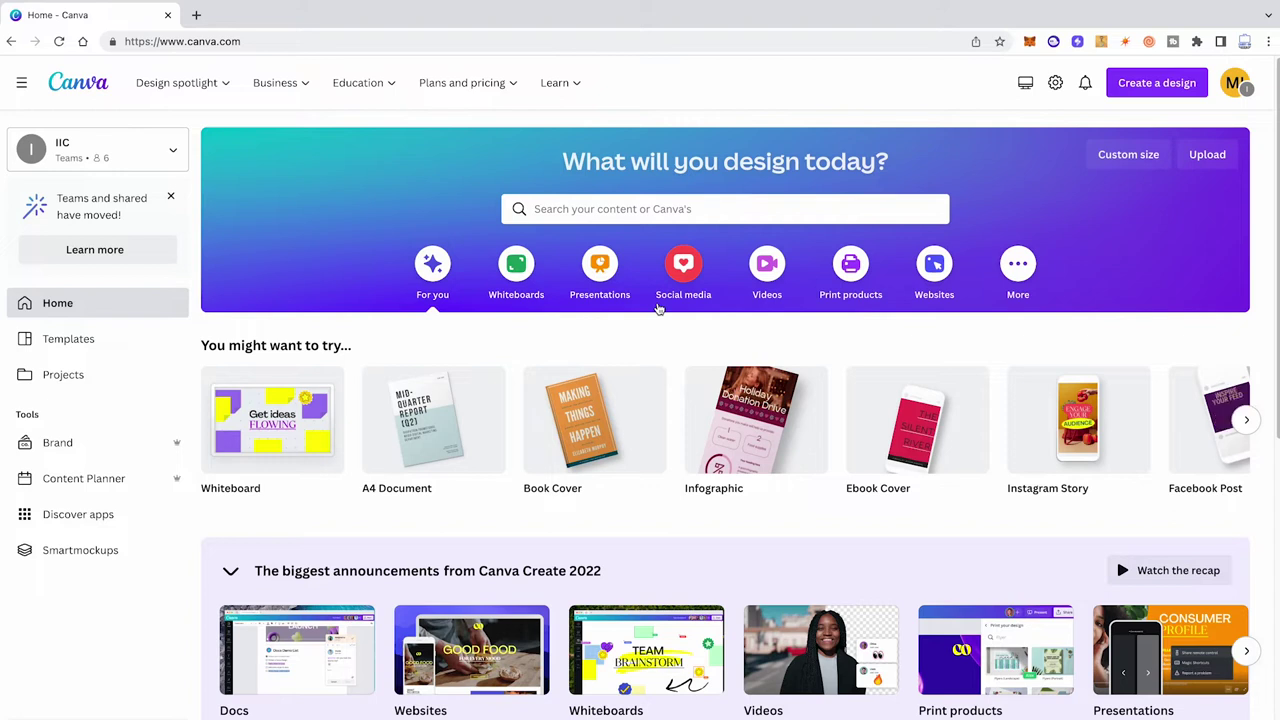
Start a blank design titled 'Fill any Canva shape with an image' with one empty page
mouse_move(491, 426)
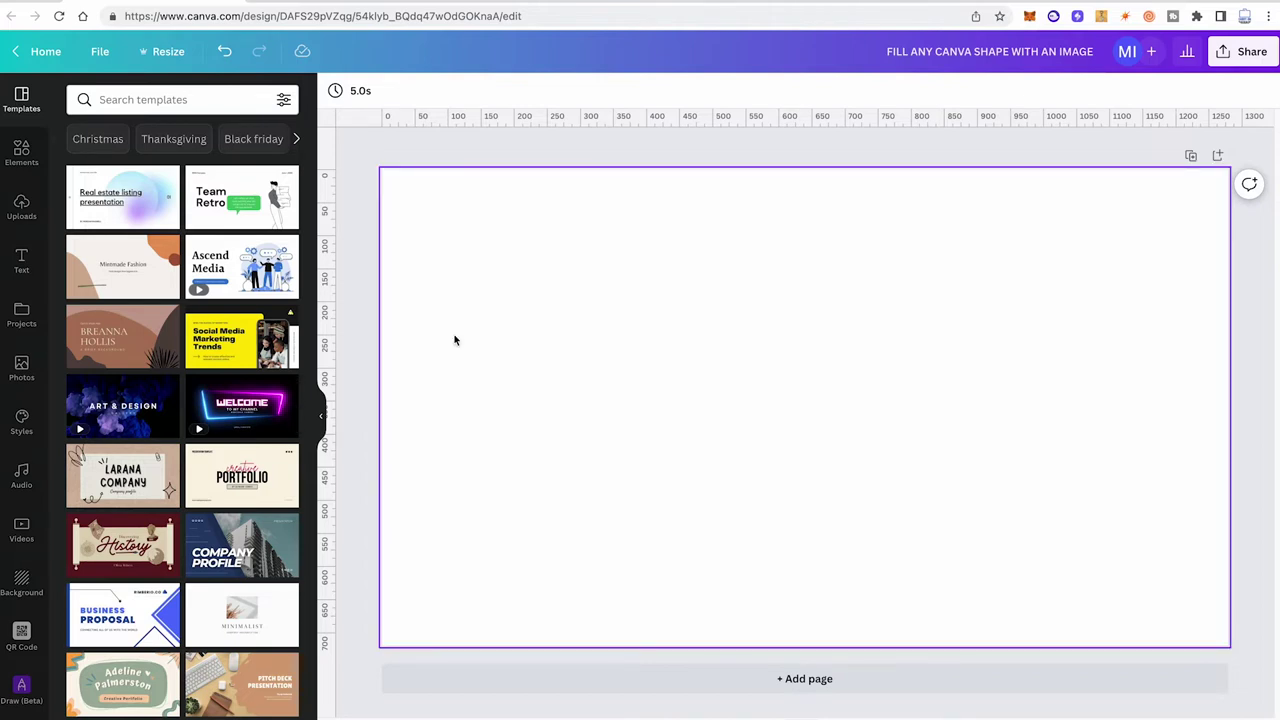
Show the Elements library, glancing at Photos before returning to Elements
left_click(21, 150)
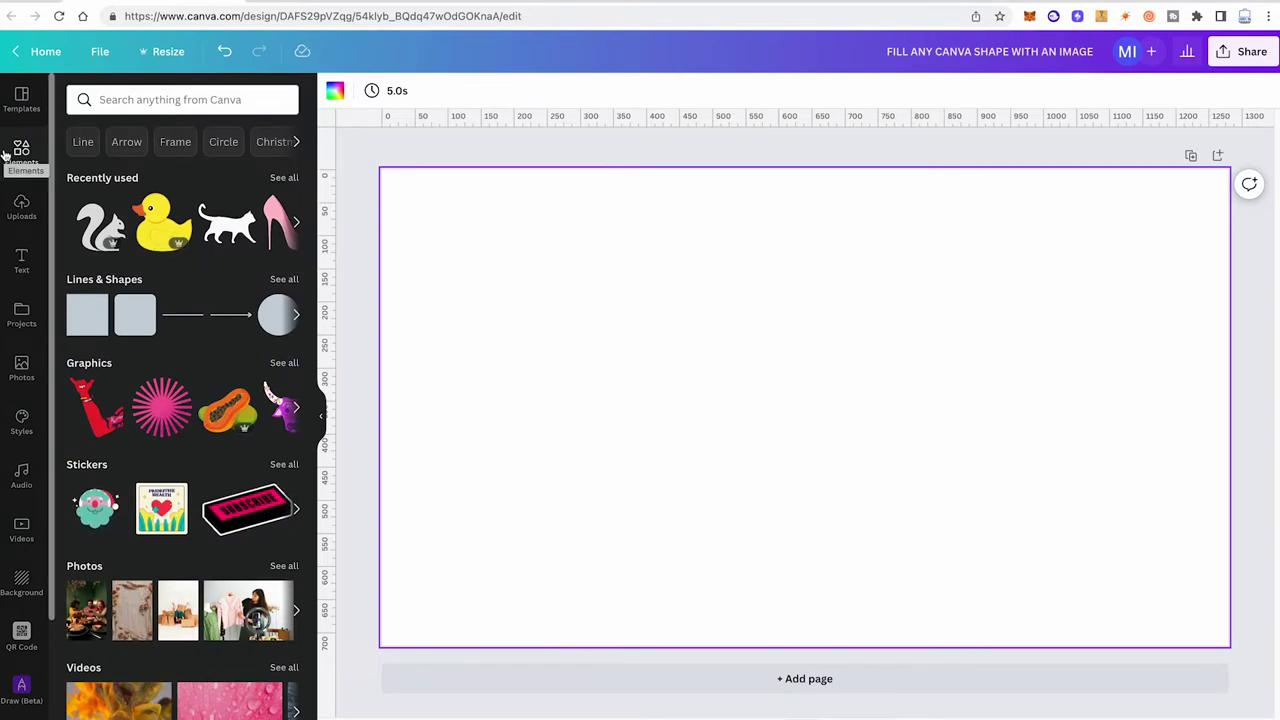
left_click(21, 370)
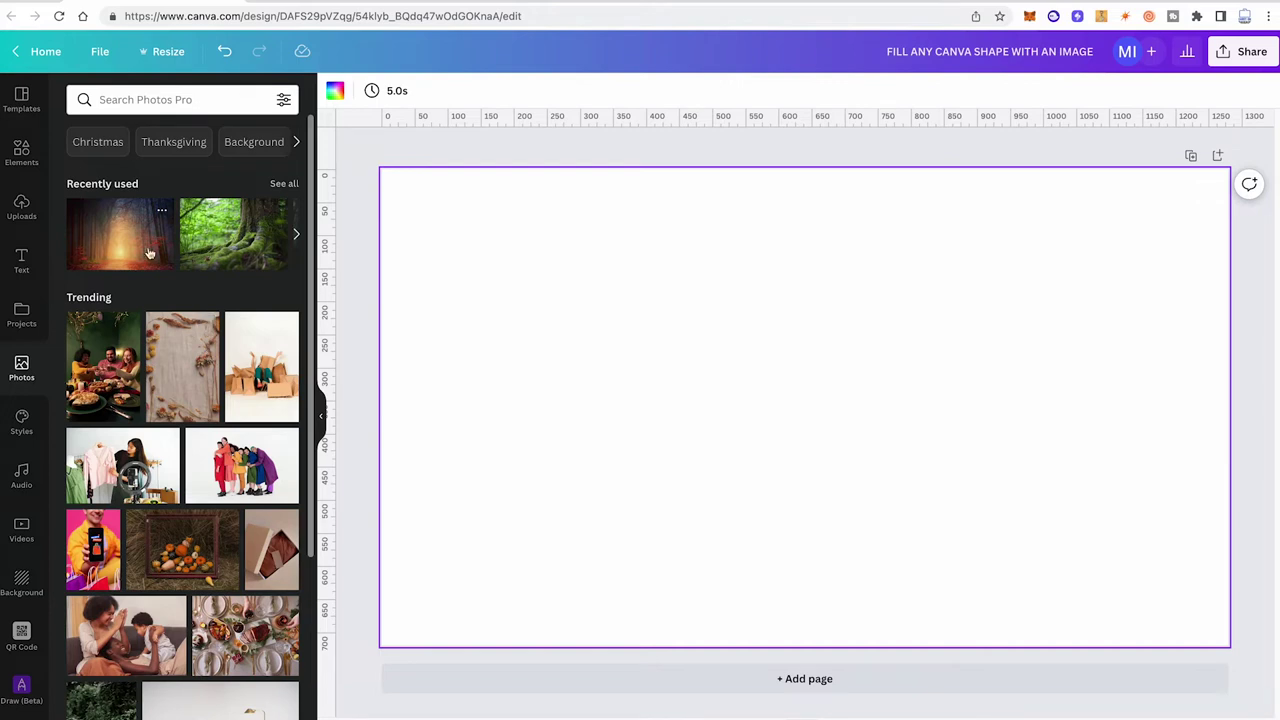
left_click(22, 150)
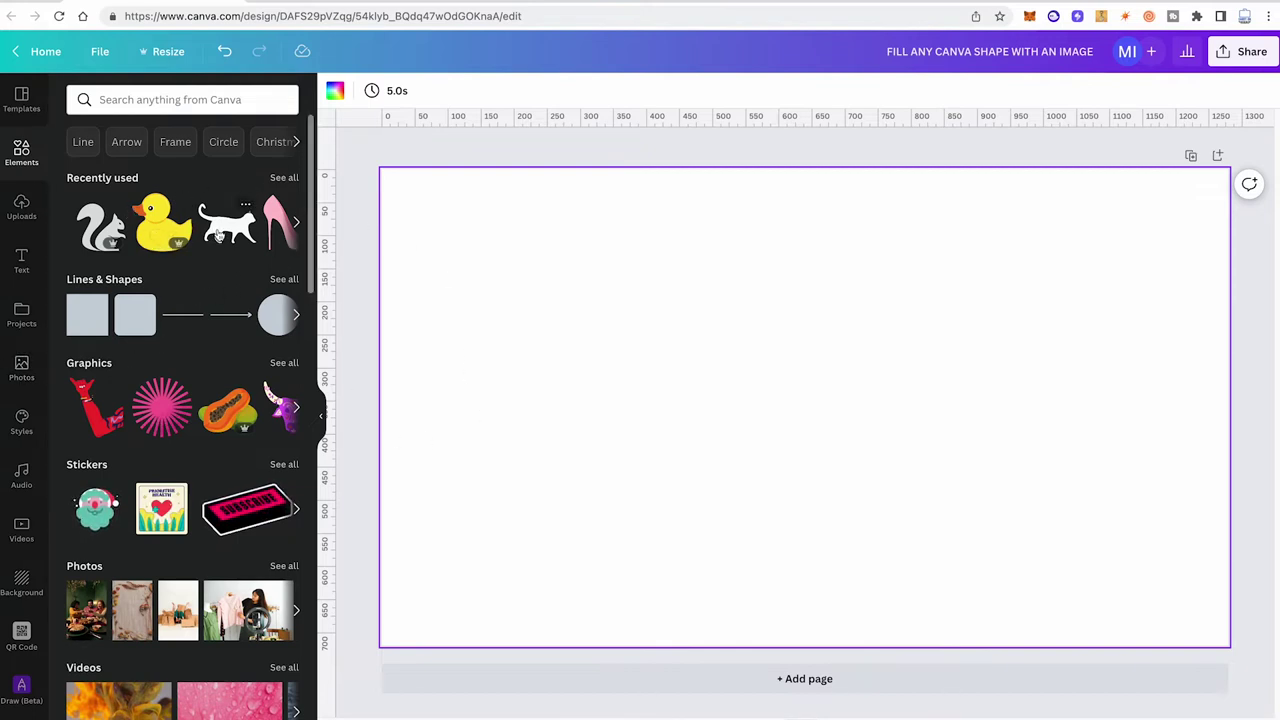
Drag the black walking-cat silhouette from Recently used onto the page, then enlarge and centre it
left_click_drag(218, 235, 637, 298)
key("ctrl+z")
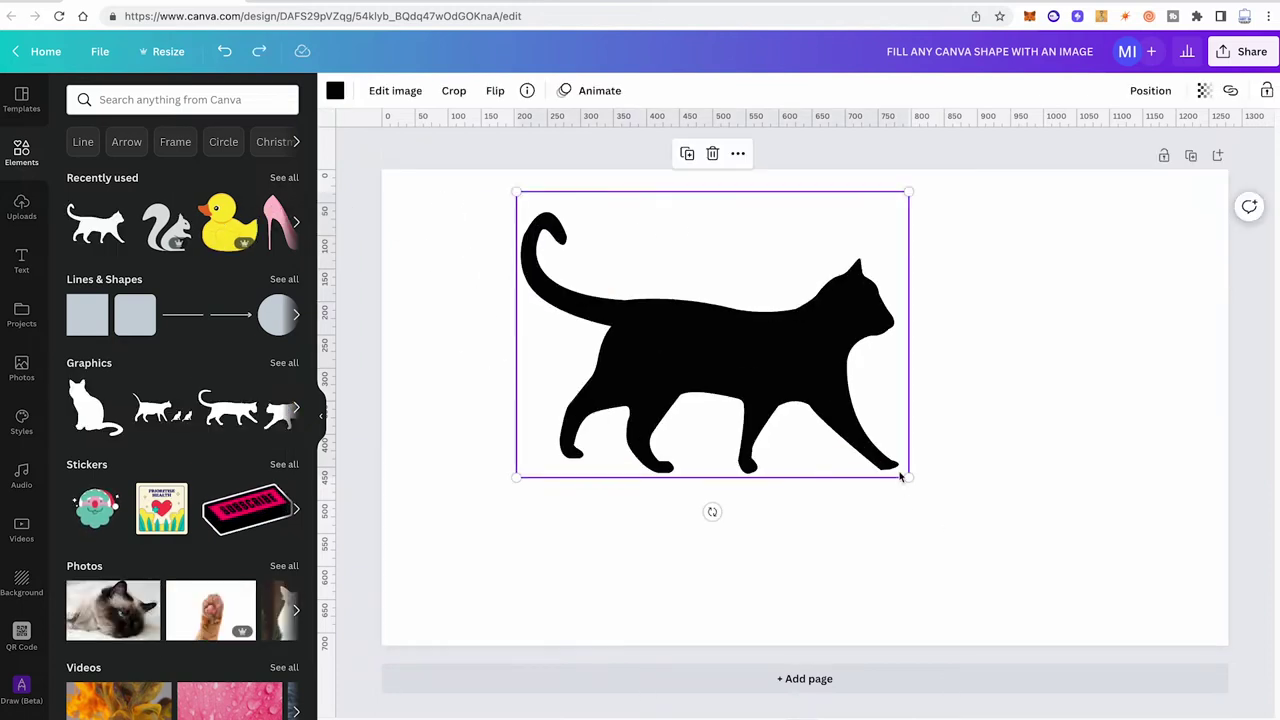
left_click_drag(909, 477, 1051, 583)
left_click_drag(793, 426, 813, 416)
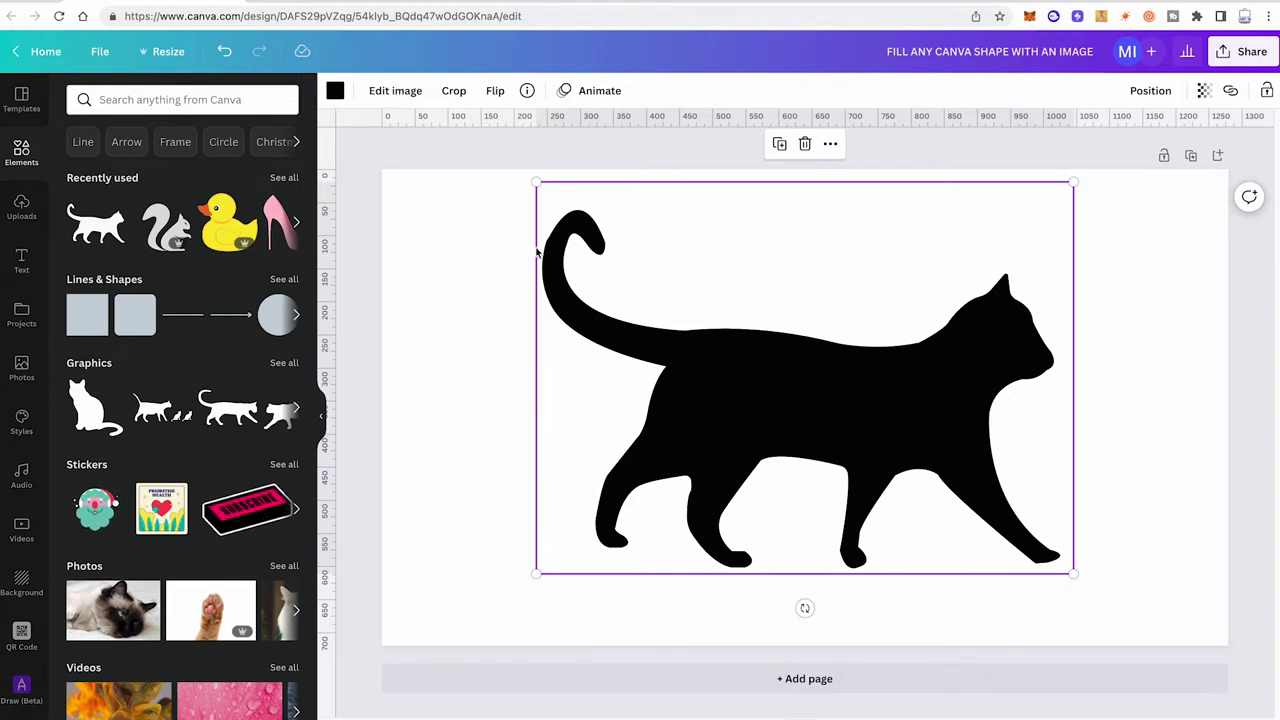
Download the cat page as a 1280 × 720 PNG with transparent background left unchecked
left_click(1248, 55)
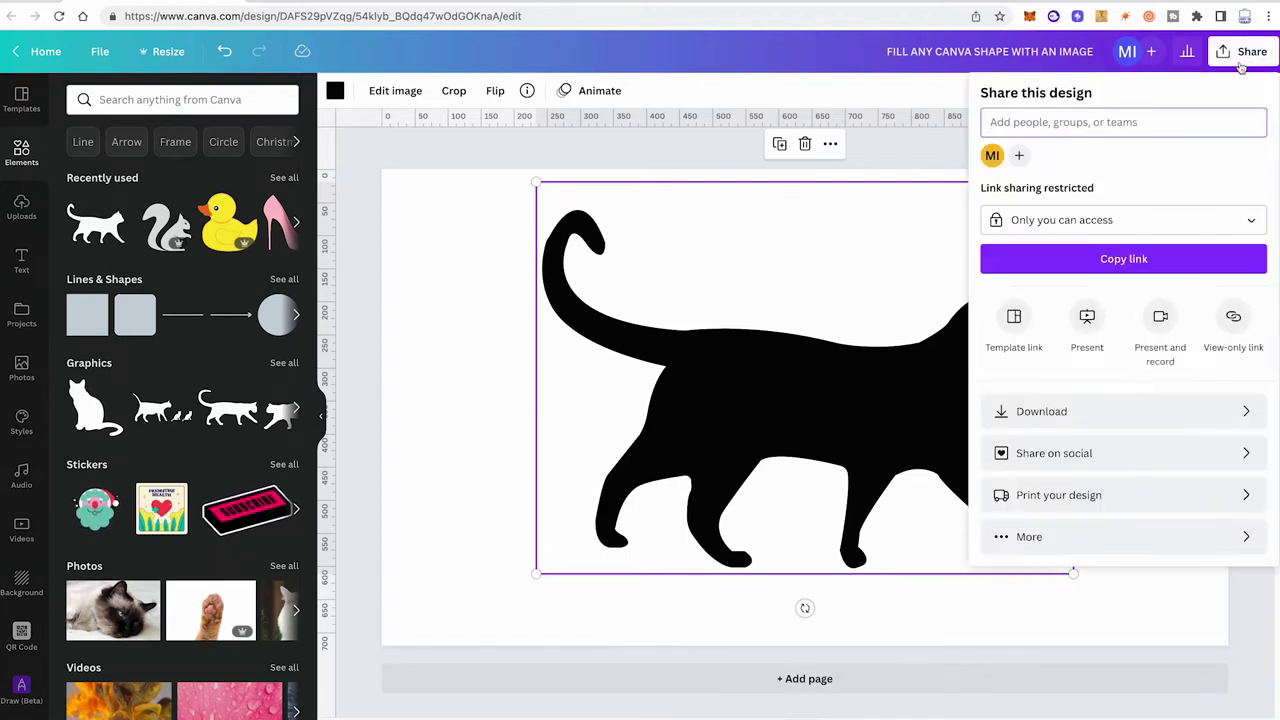
left_click(1062, 411)
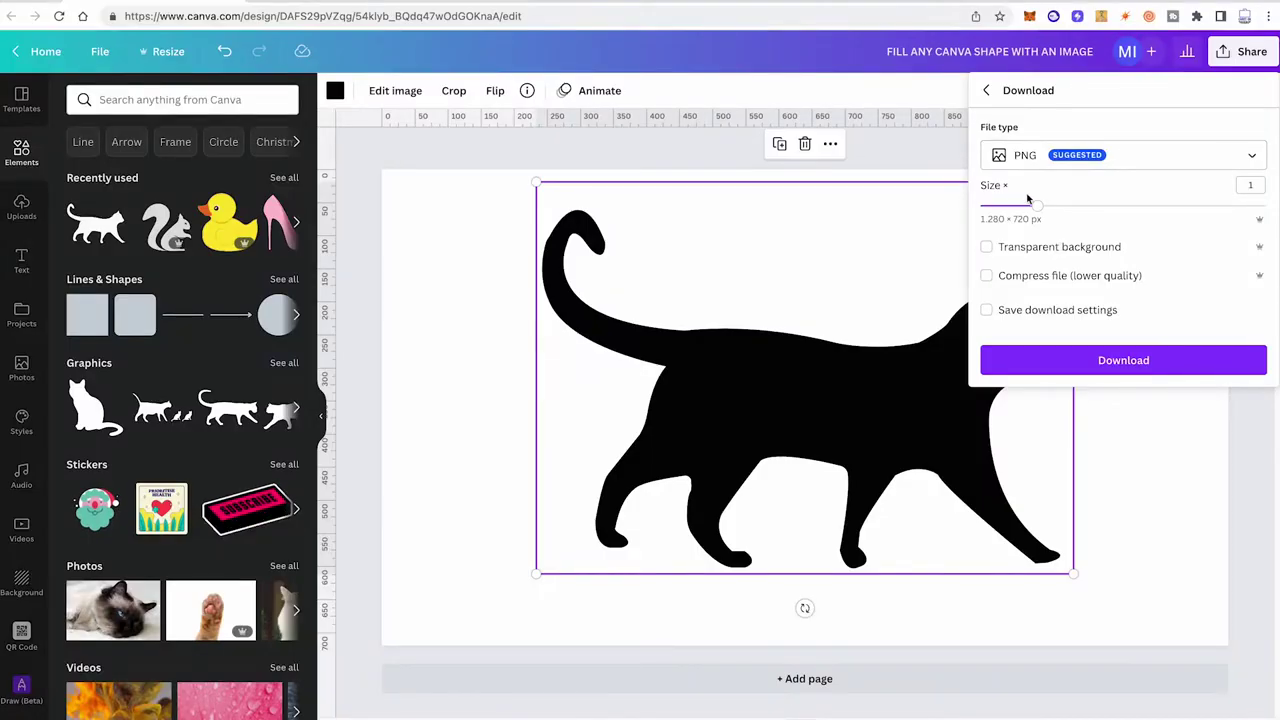
left_click(987, 250)
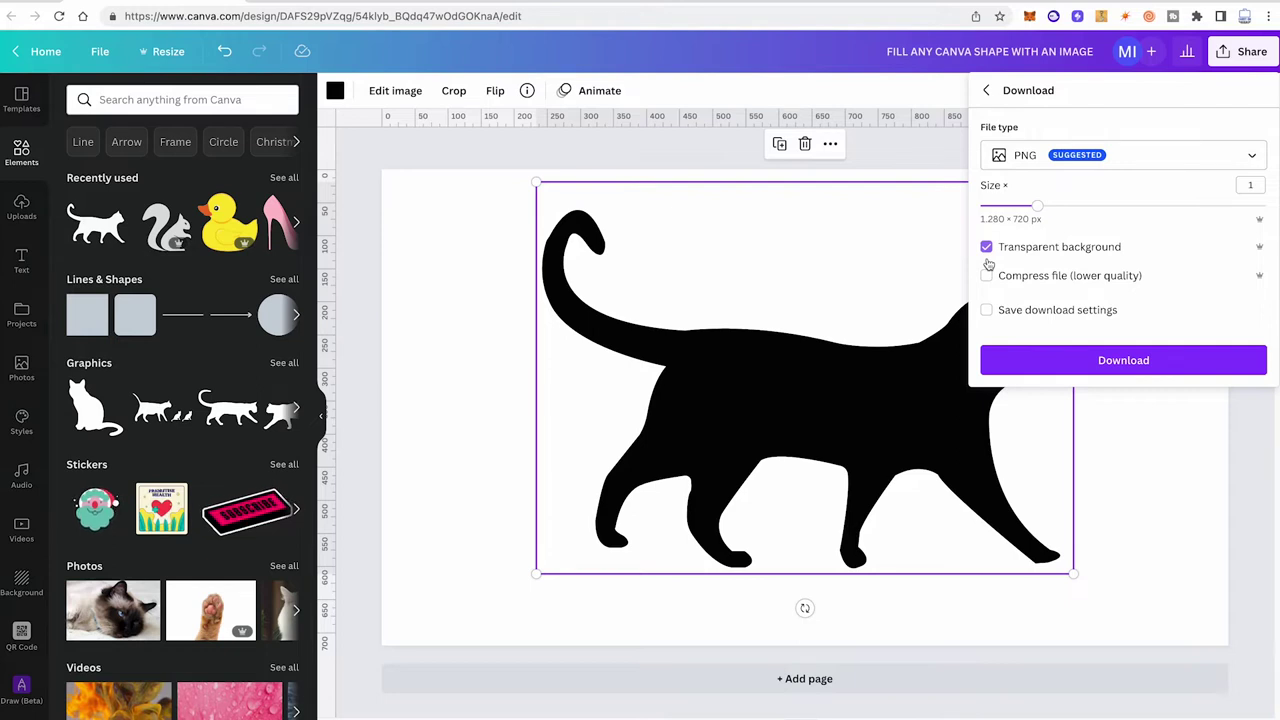
left_click(987, 255)
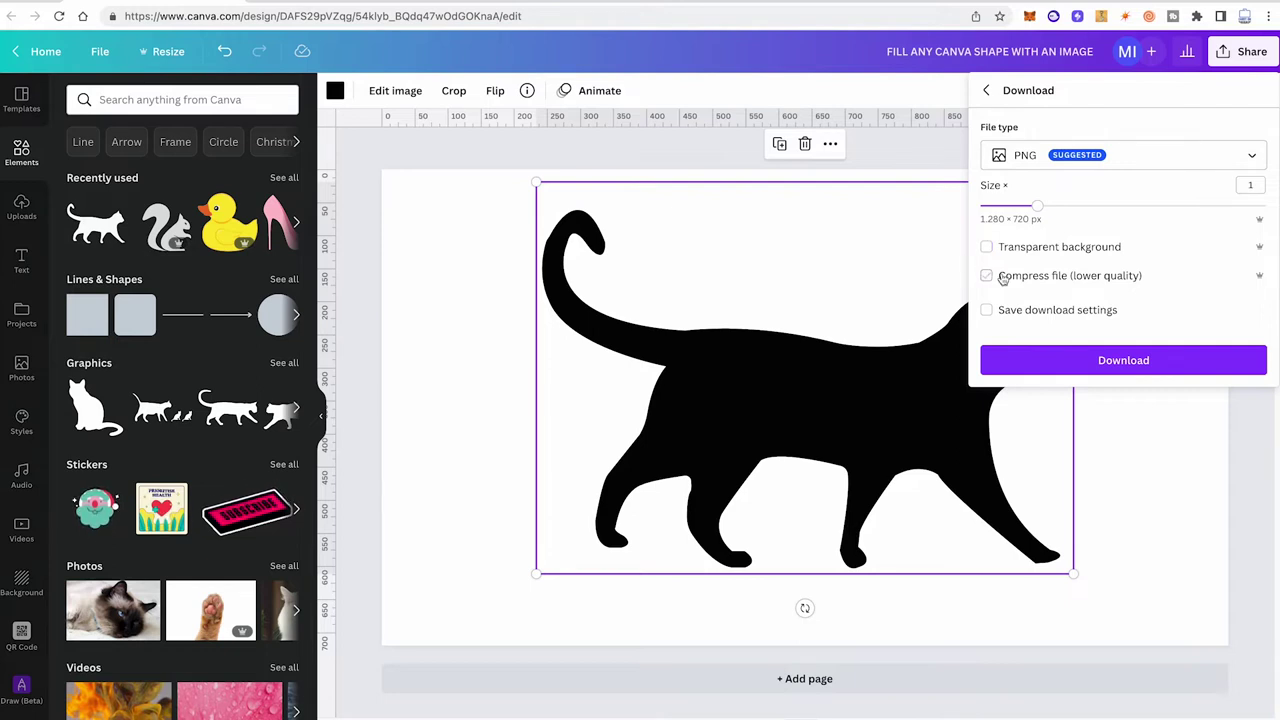
left_click(1122, 360)
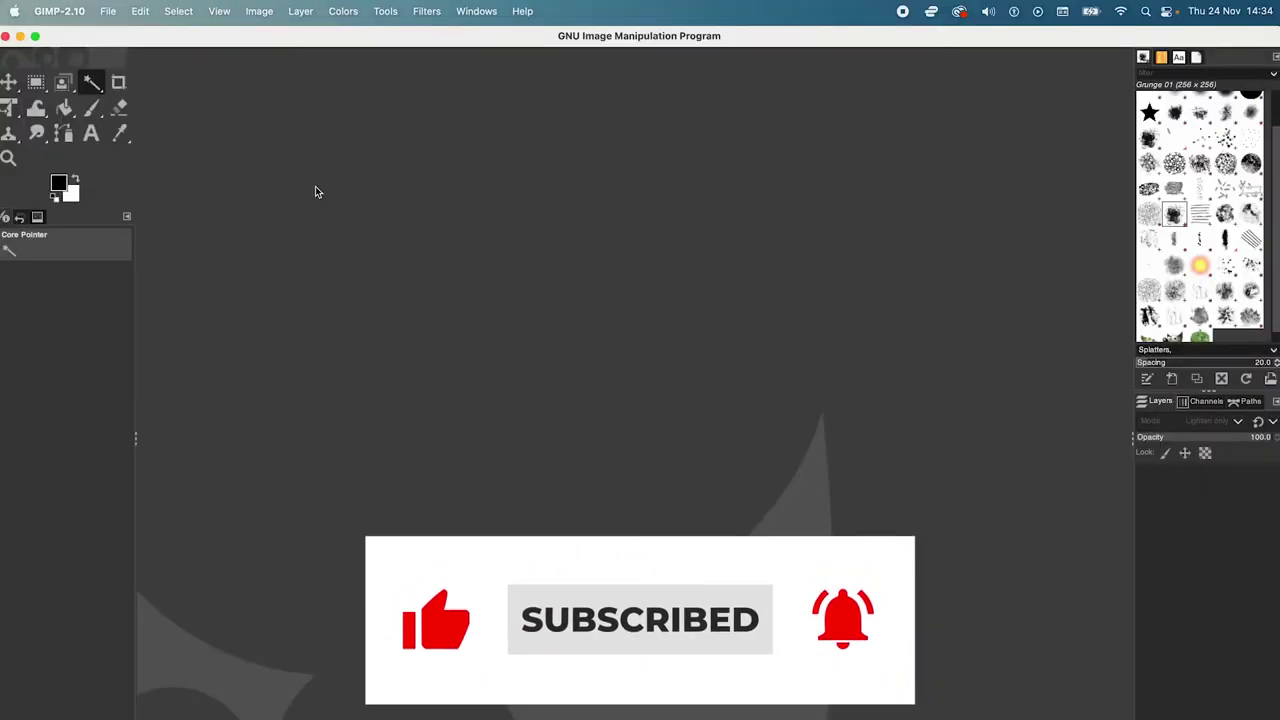
Open FILL ANY CANVA SHAPE WITH AN IMAGE.png in GIMP through File > Open
left_click(103, 8)
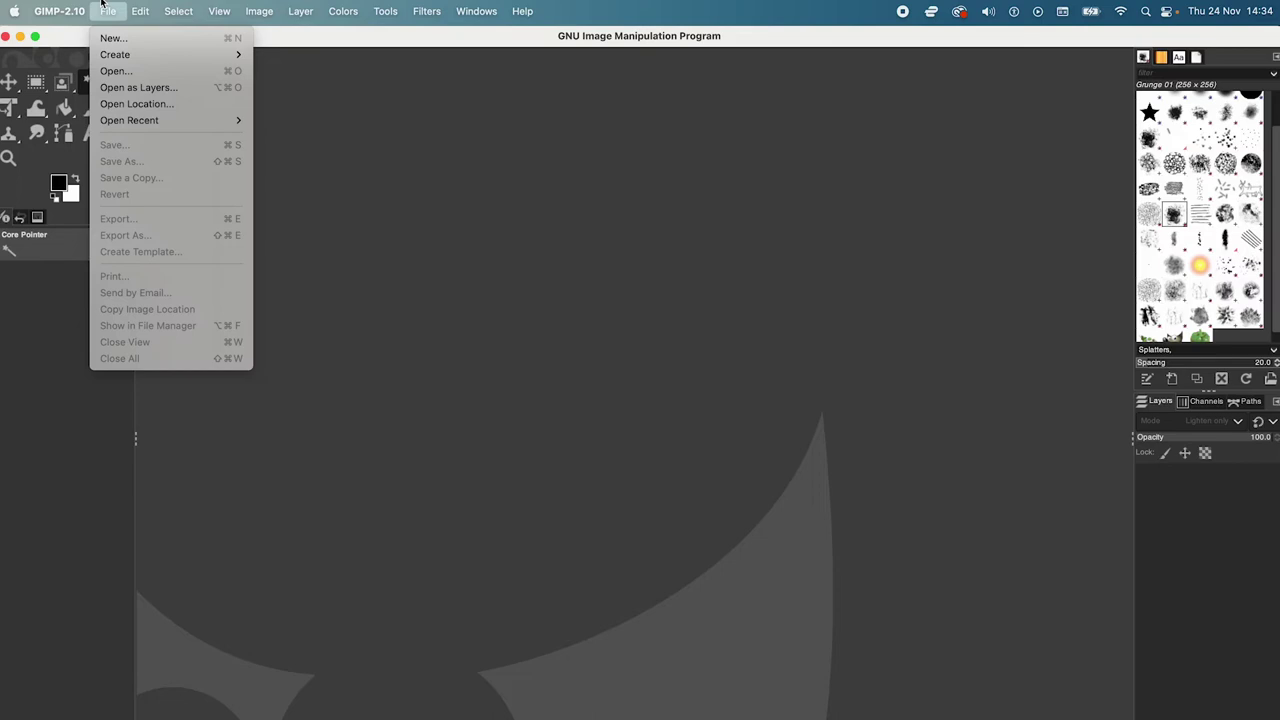
left_click(116, 71)
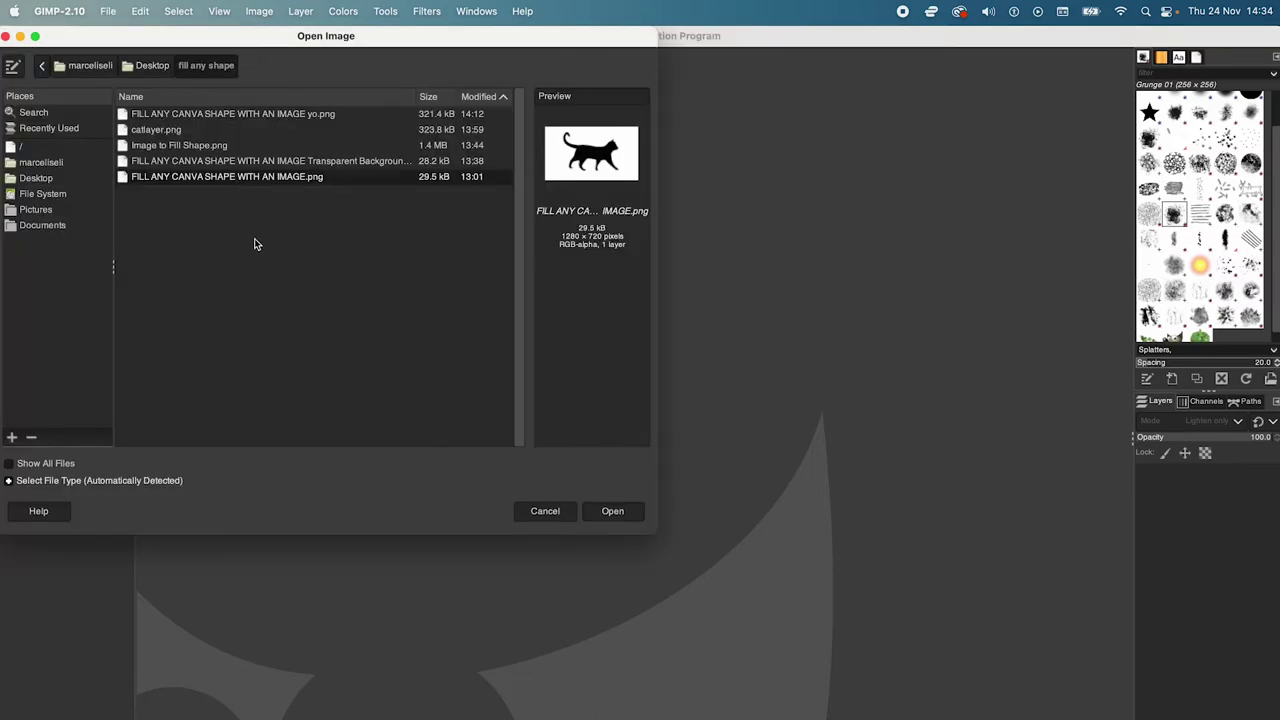
left_click(612, 511)
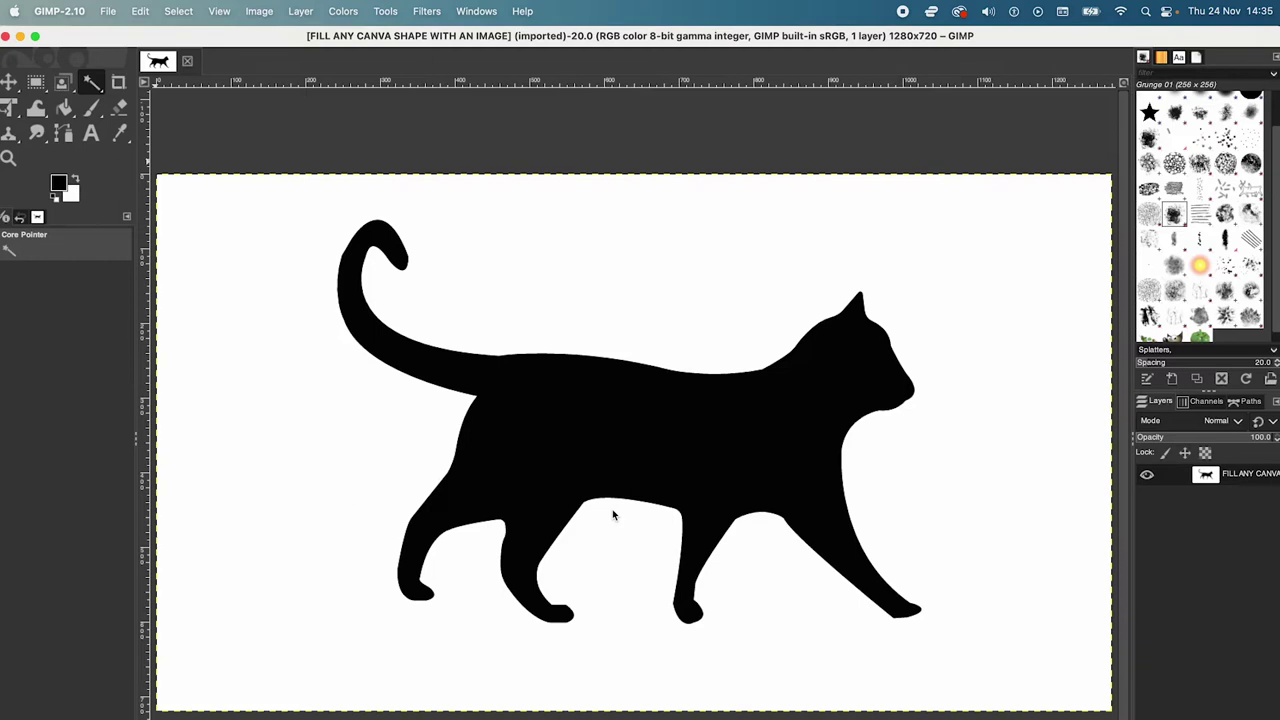
Switch to the Fuzzy Select tool from Tools > Selection Tools
left_click(389, 12)
mouse_move(407, 44)
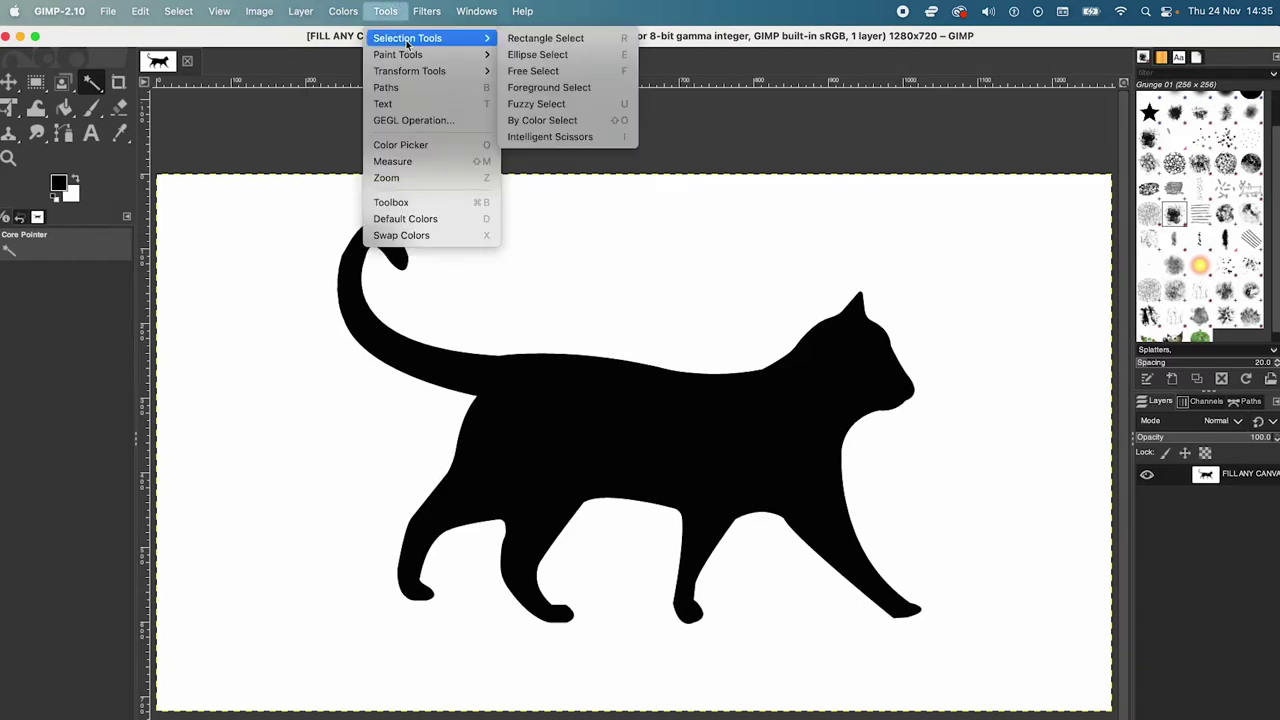
left_click(567, 106)
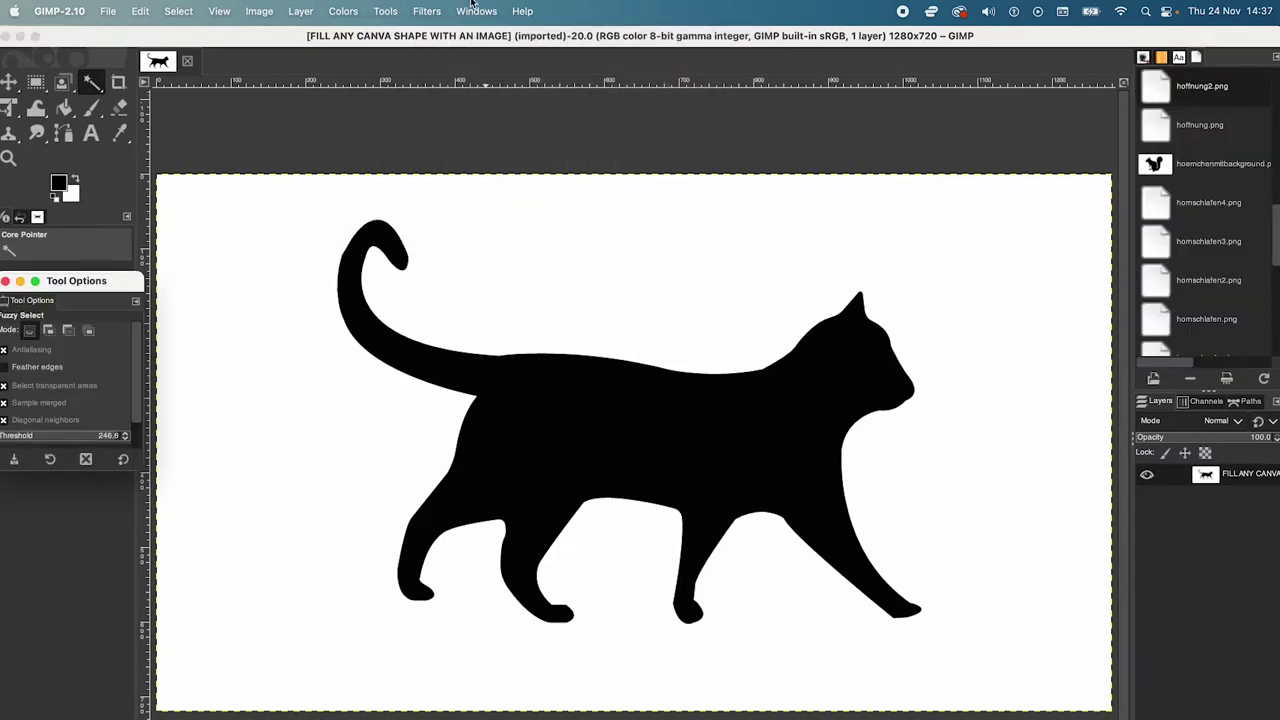
Show the Tool Options window and set the Fuzzy Select threshold to 56.7
left_click(476, 8)
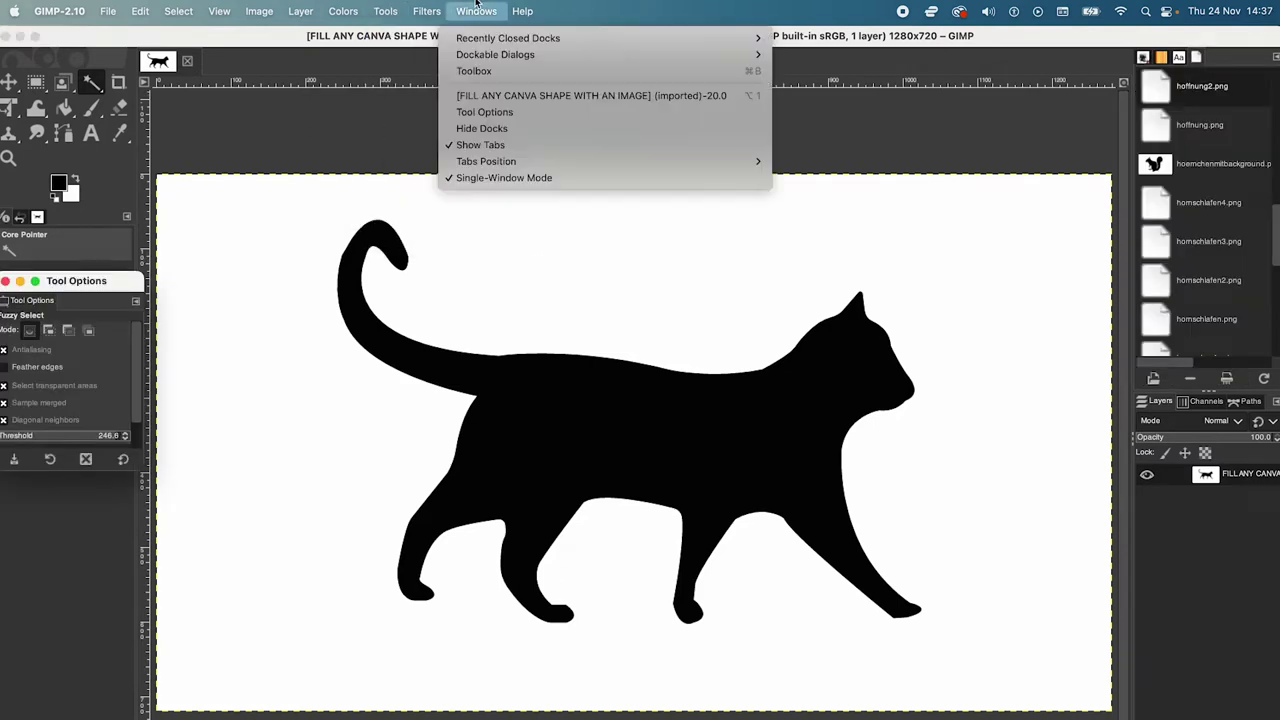
left_click(489, 114)
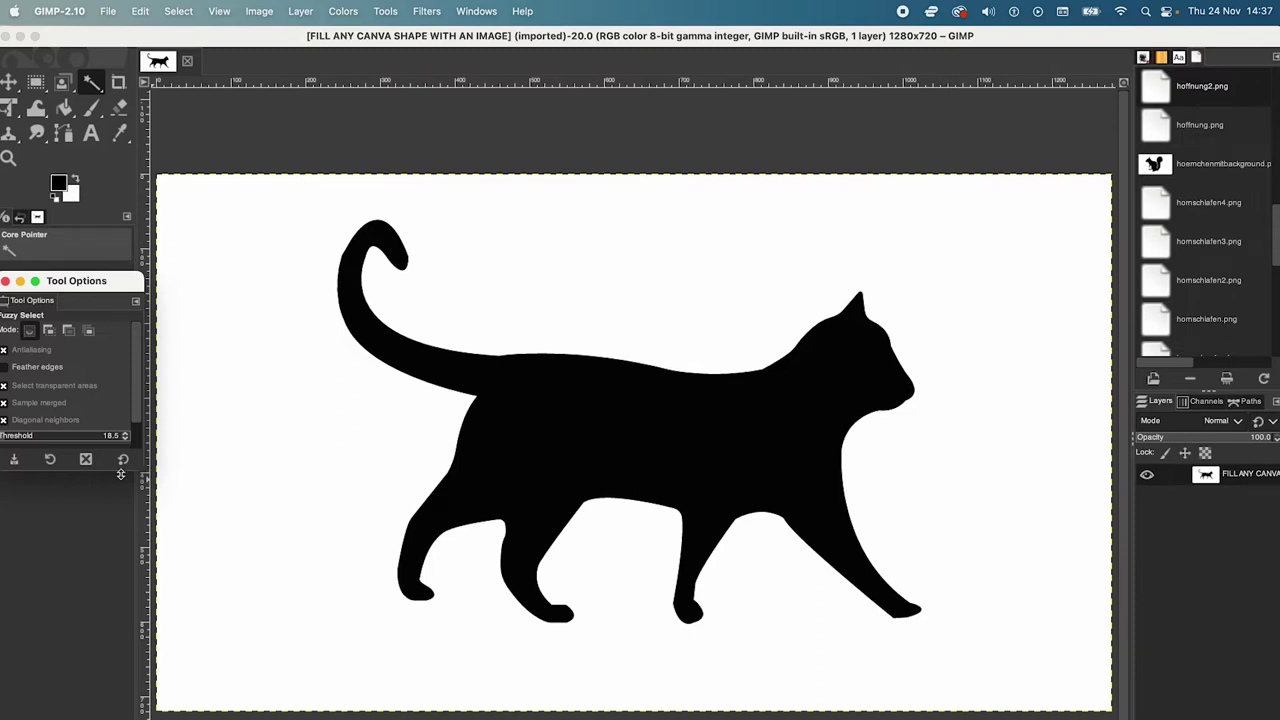
left_click_drag(121, 474, 301, 548)
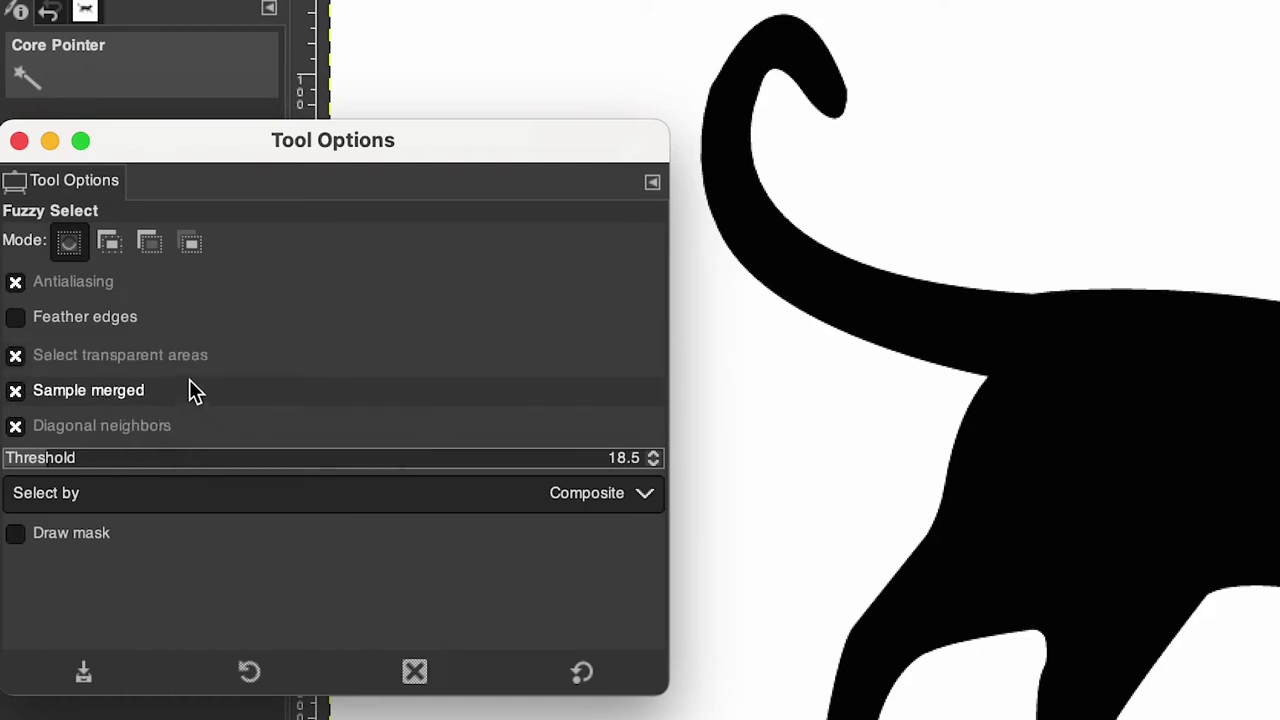
left_click(290, 440)
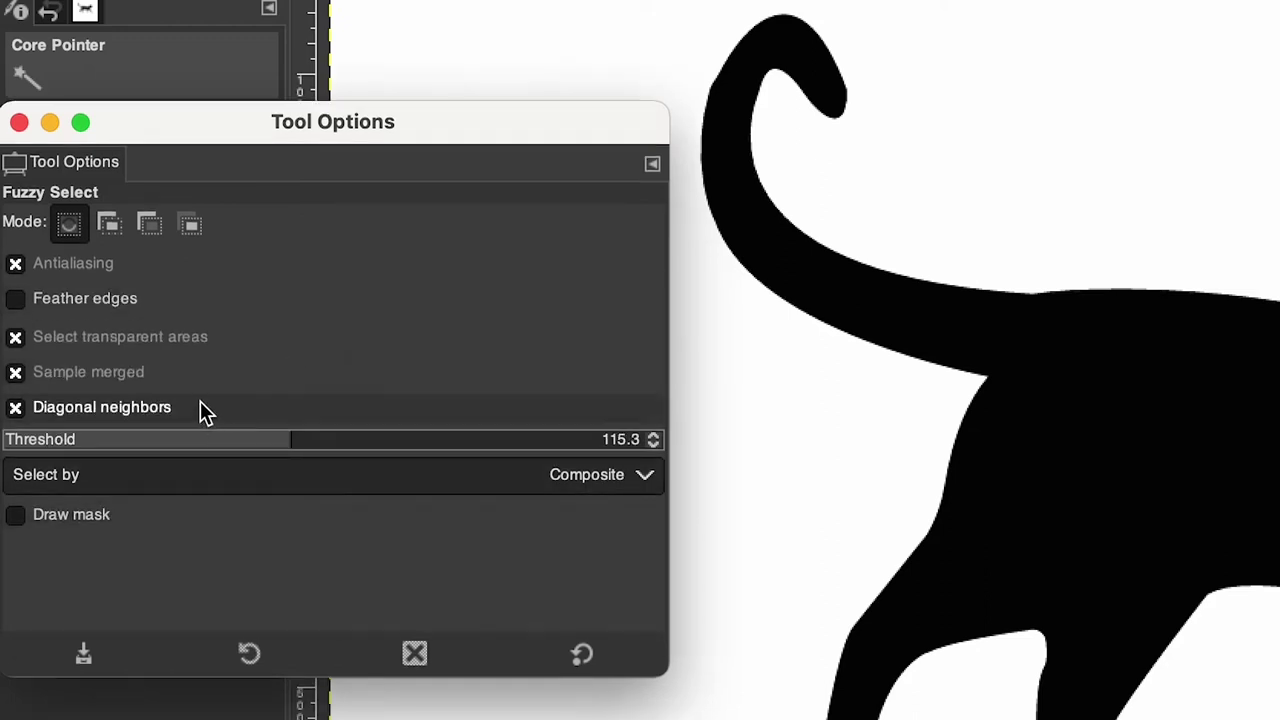
left_click(143, 440)
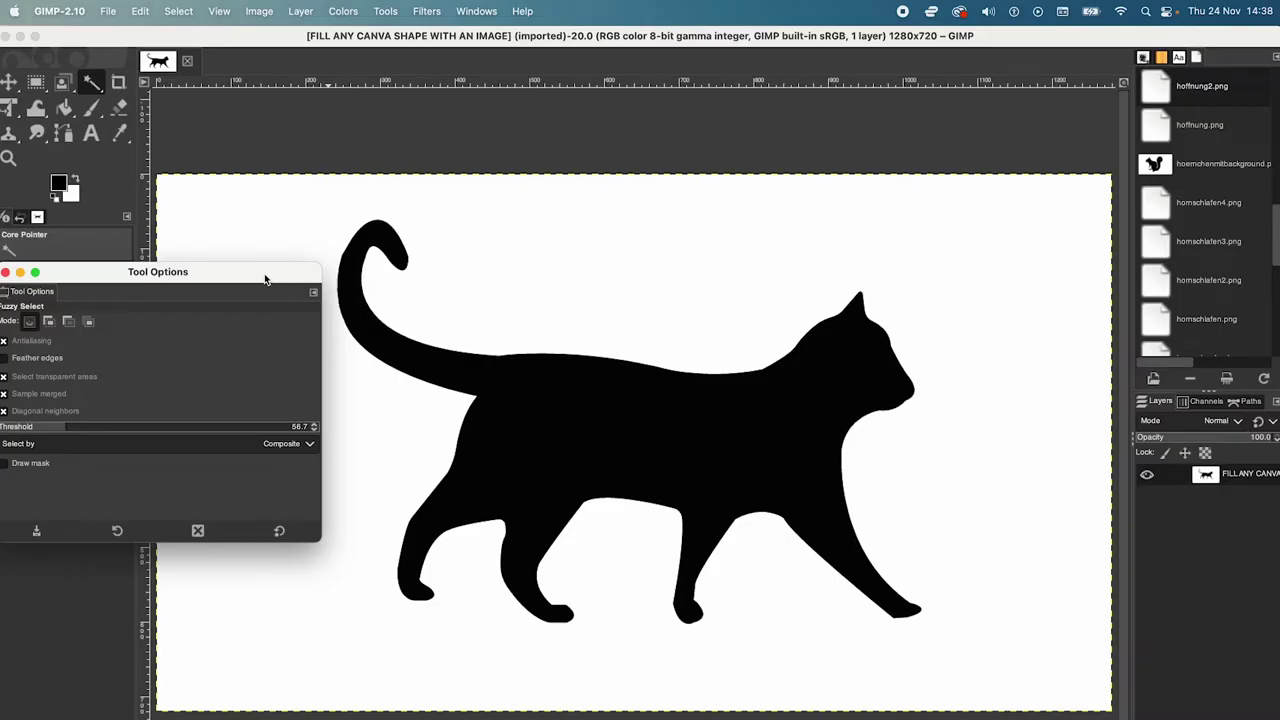
left_click_drag(265, 280, 265, 276)
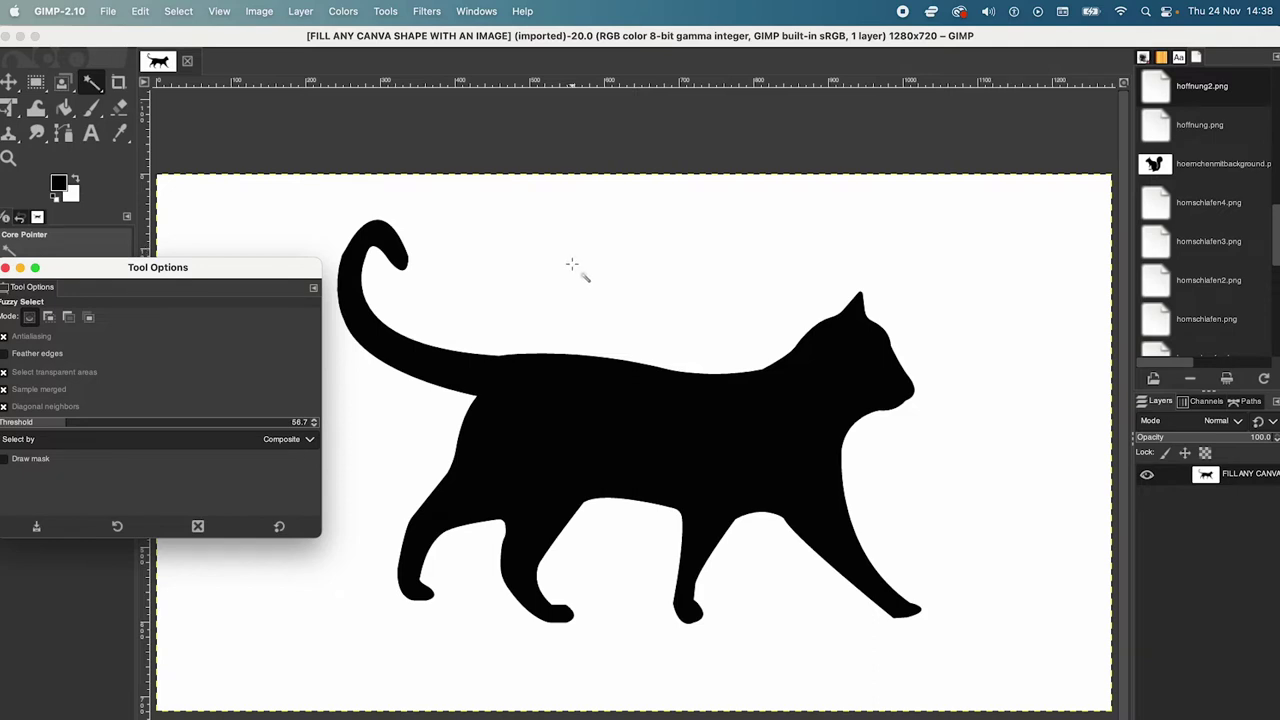
Click-drag on the white background to select it, ending with the threshold at 150.2
left_click(577, 279)
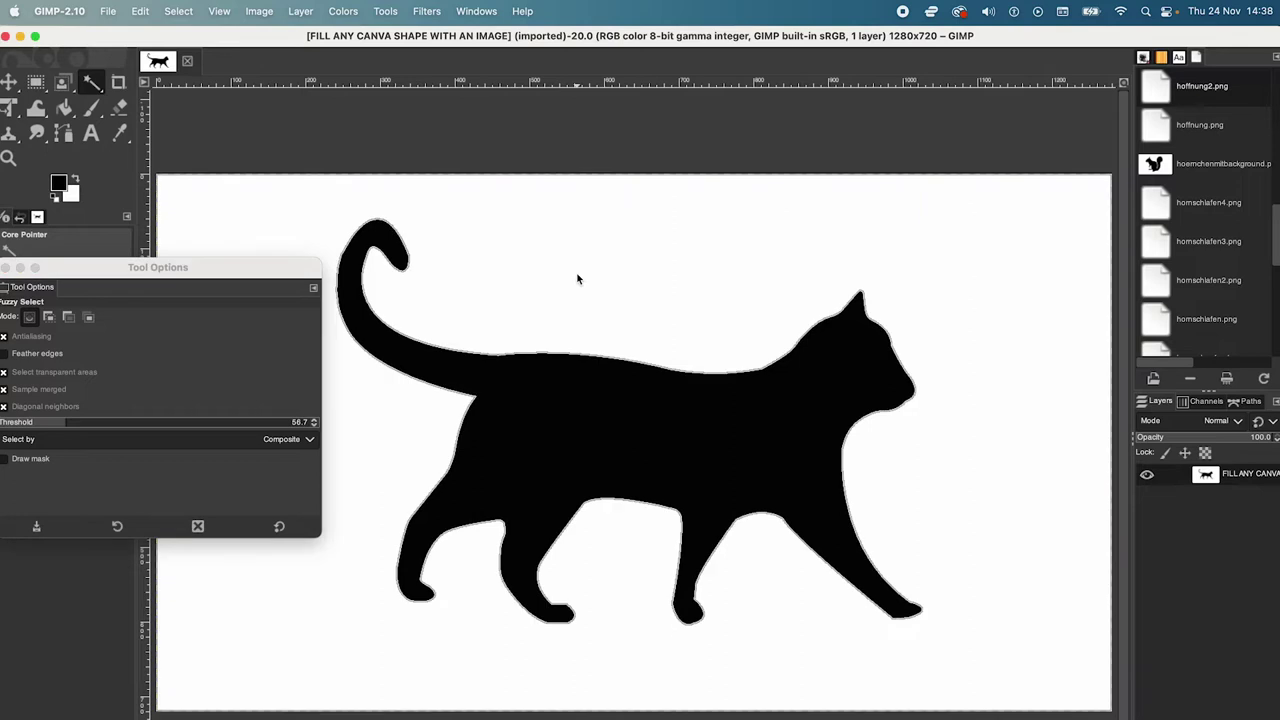
mouse_move(577, 279)
left_mouse_down()
mouse_move(617, 277)
mouse_move(552, 275)
mouse_move(600, 277)
mouse_move(556, 273)
mouse_move(585, 273)
mouse_move(573, 284)
left_mouse_up()
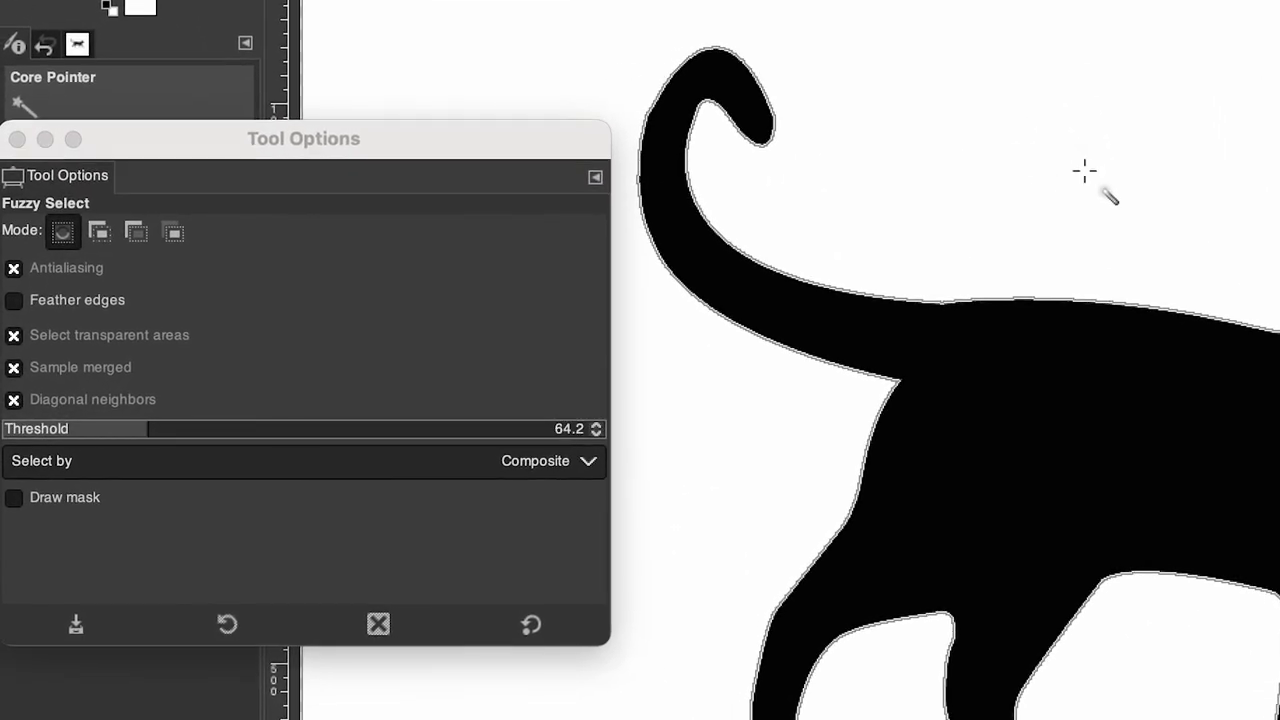
left_click_drag(1084, 171, 1125, 165)
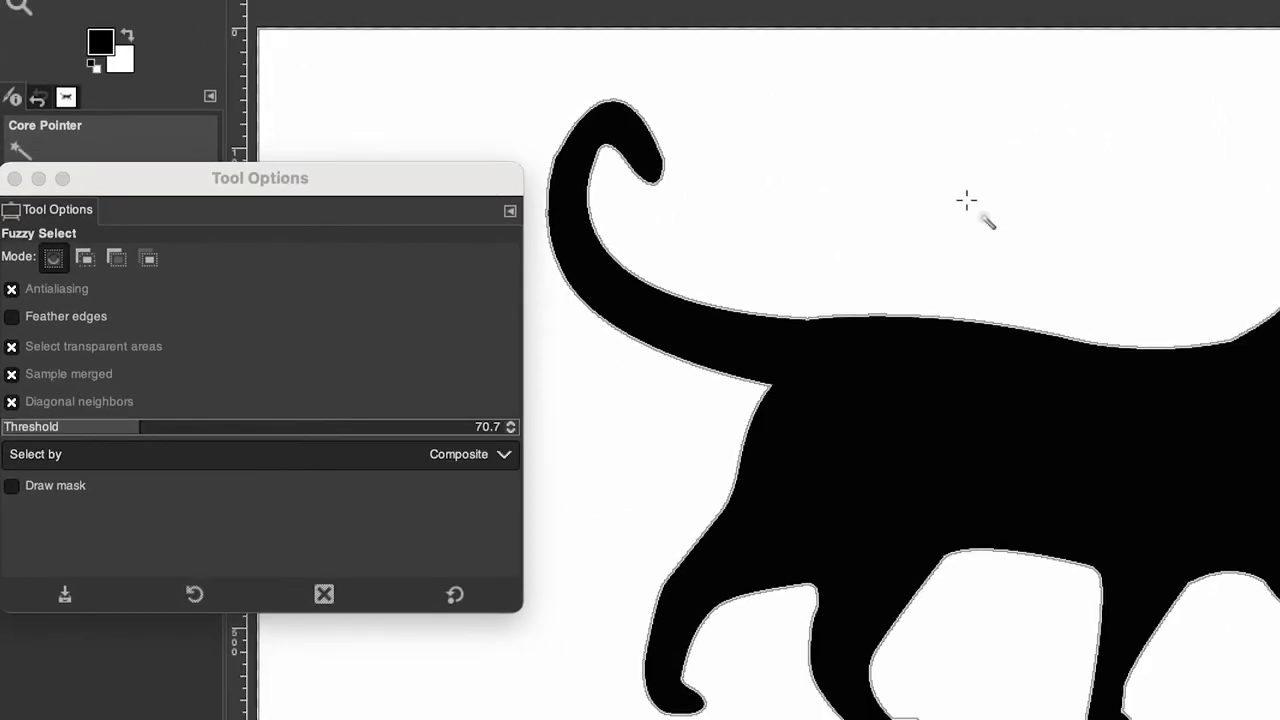
left_click_drag(966, 200, 1158, 167)
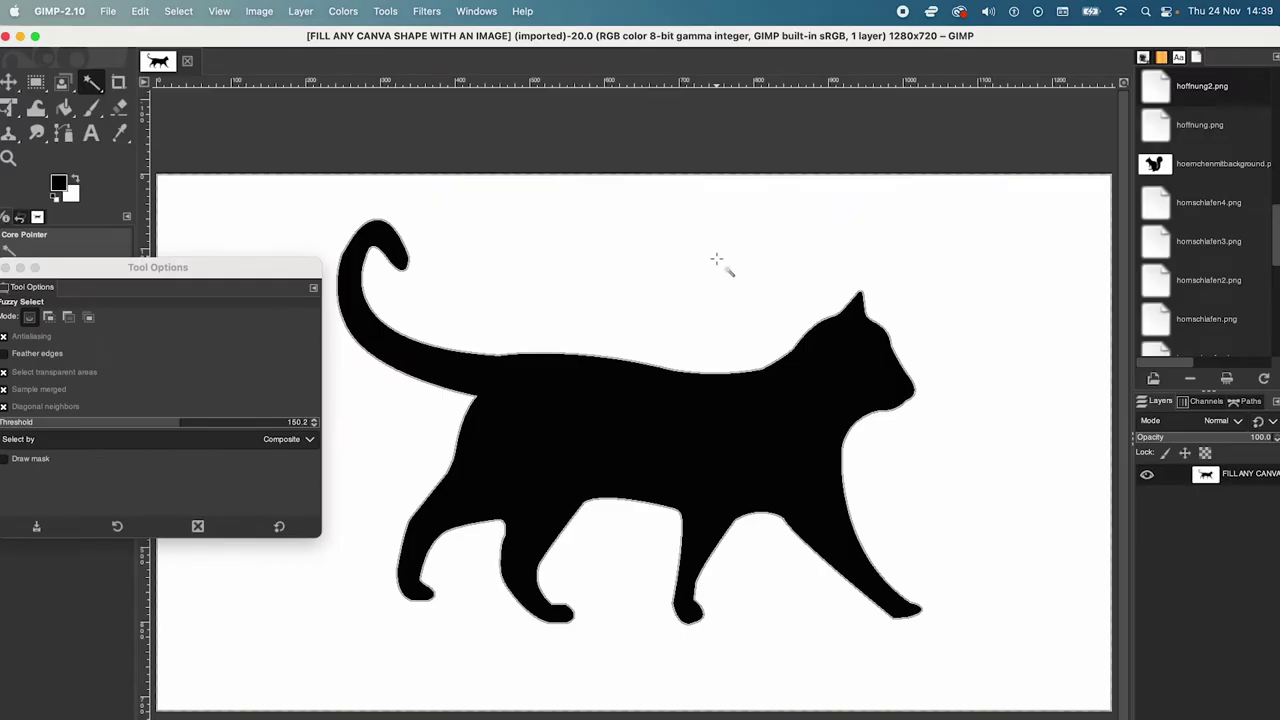
left_click_drag(716, 260, 620, 297)
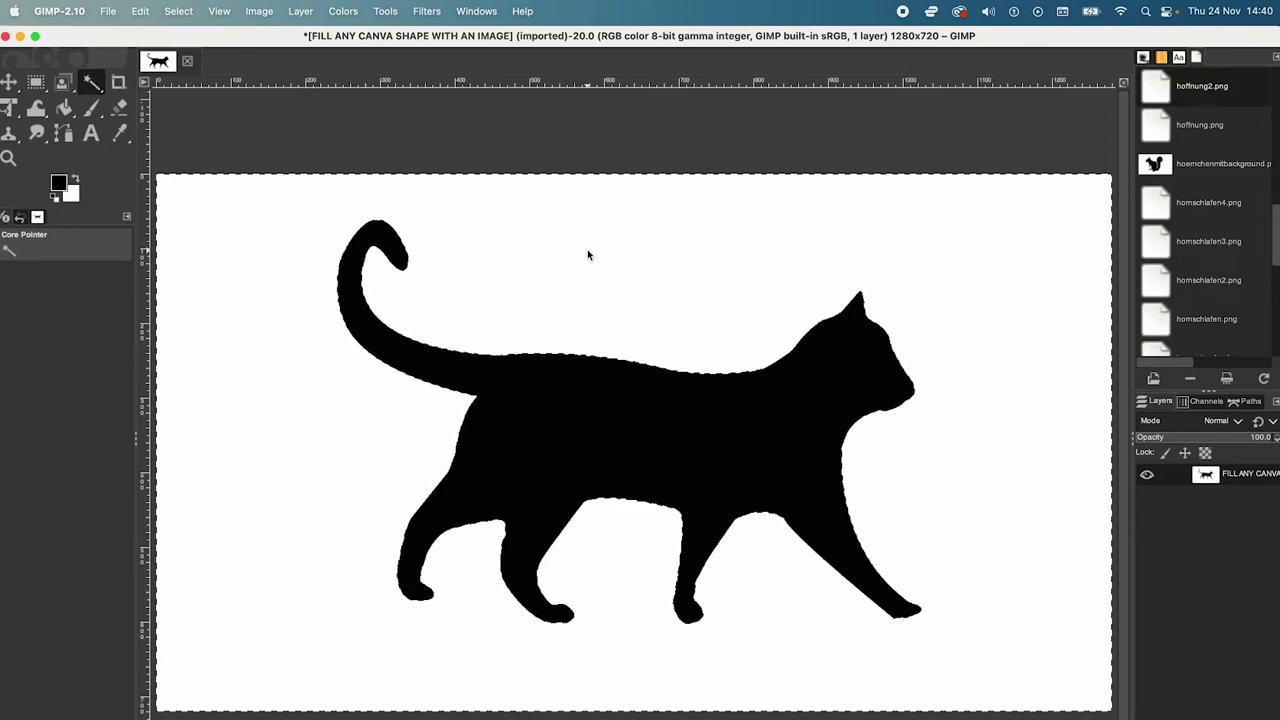
Delete the selected white background to leave the cat on transparency, then Save As XCF
key("Delete")
key("Delete")
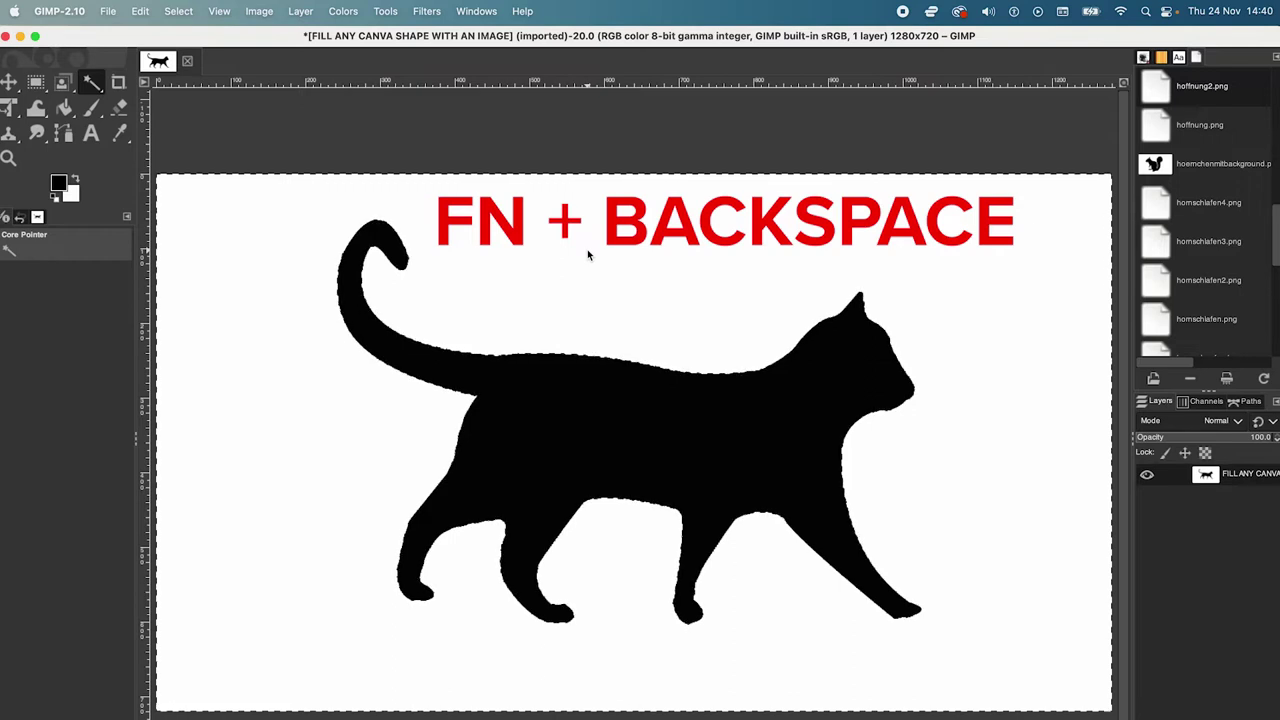
key("Delete")
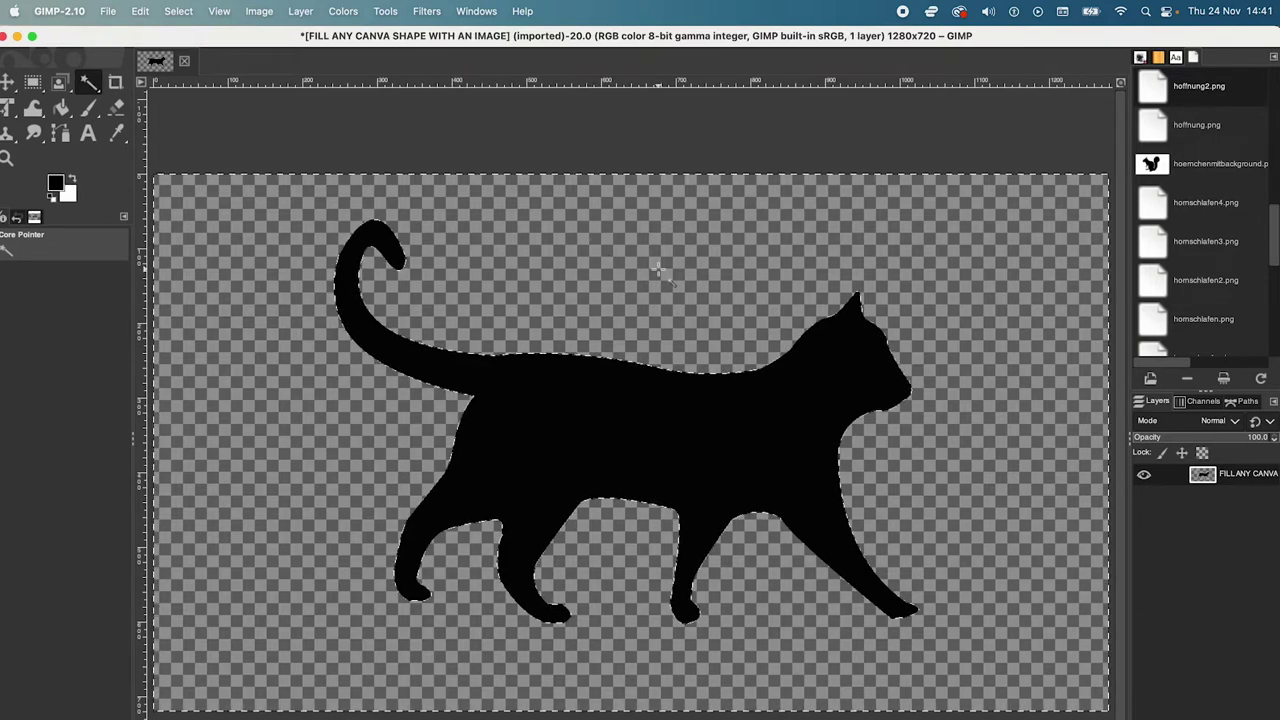
left_click(108, 10)
left_click(108, 10)
left_click(108, 10)
left_click(118, 161)
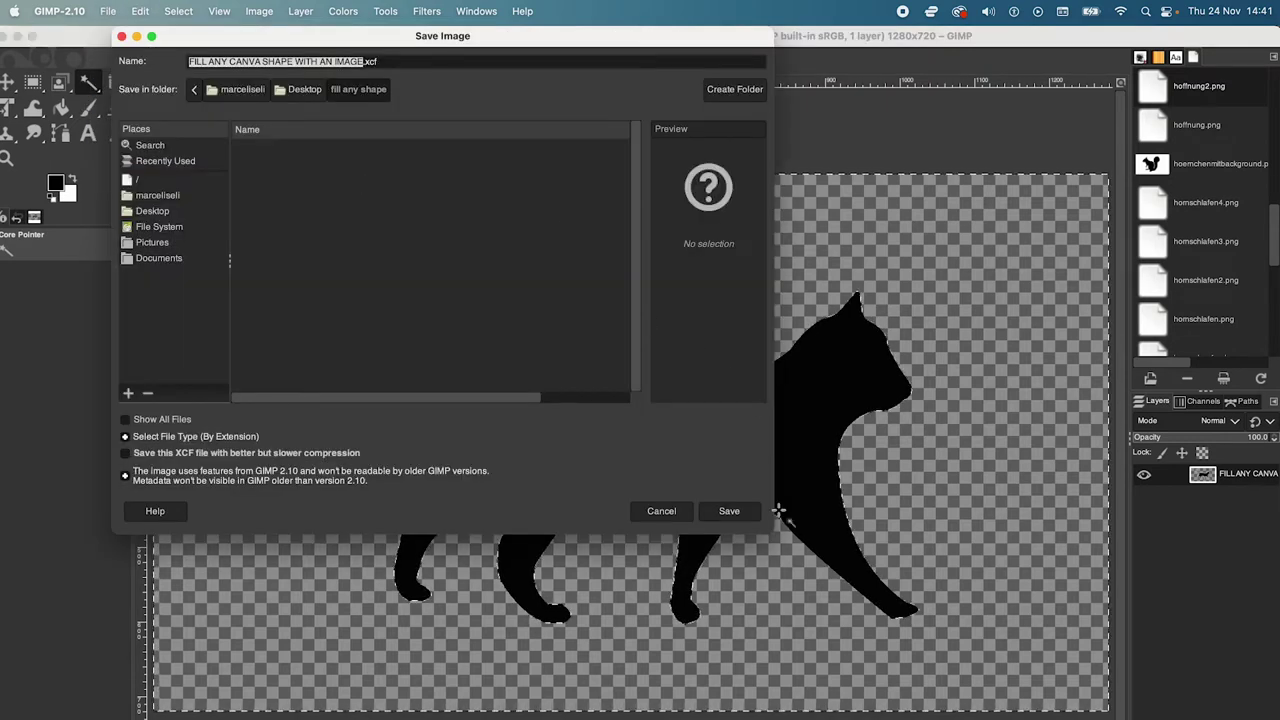
left_click(738, 517)
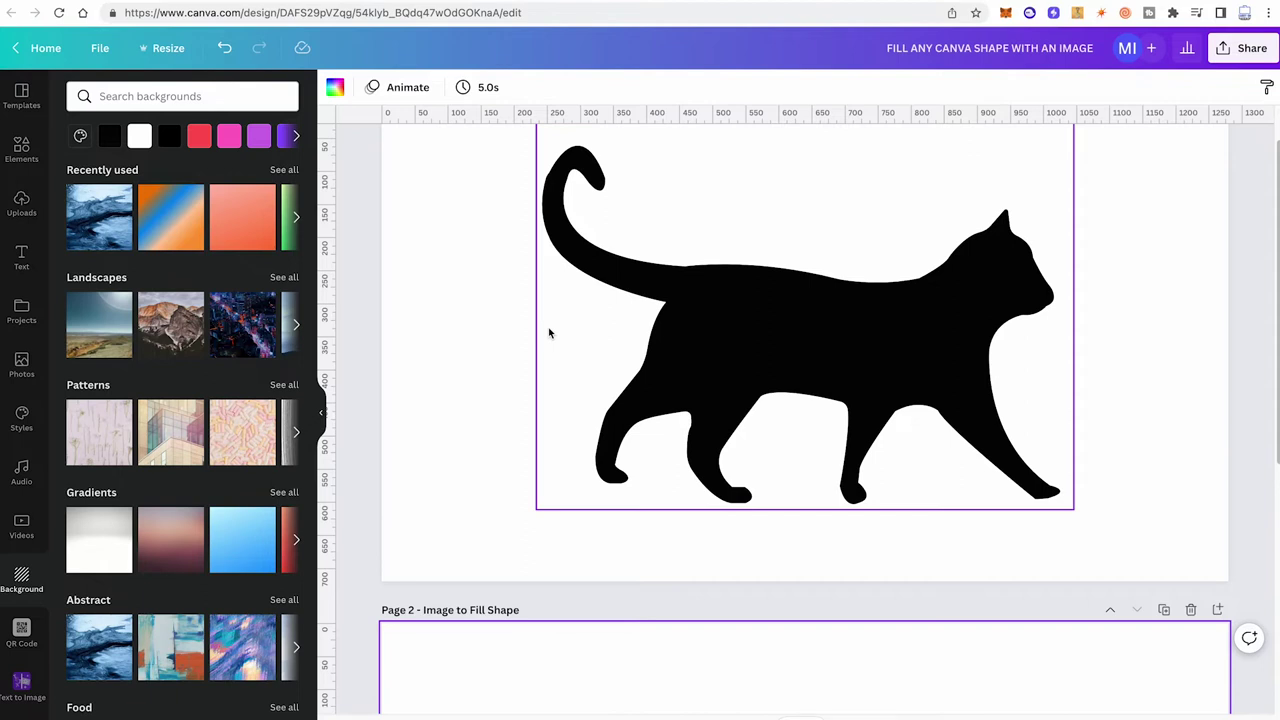
Add the recently used kittens photo to Page 2 and set it as the page background
left_click(21, 368)
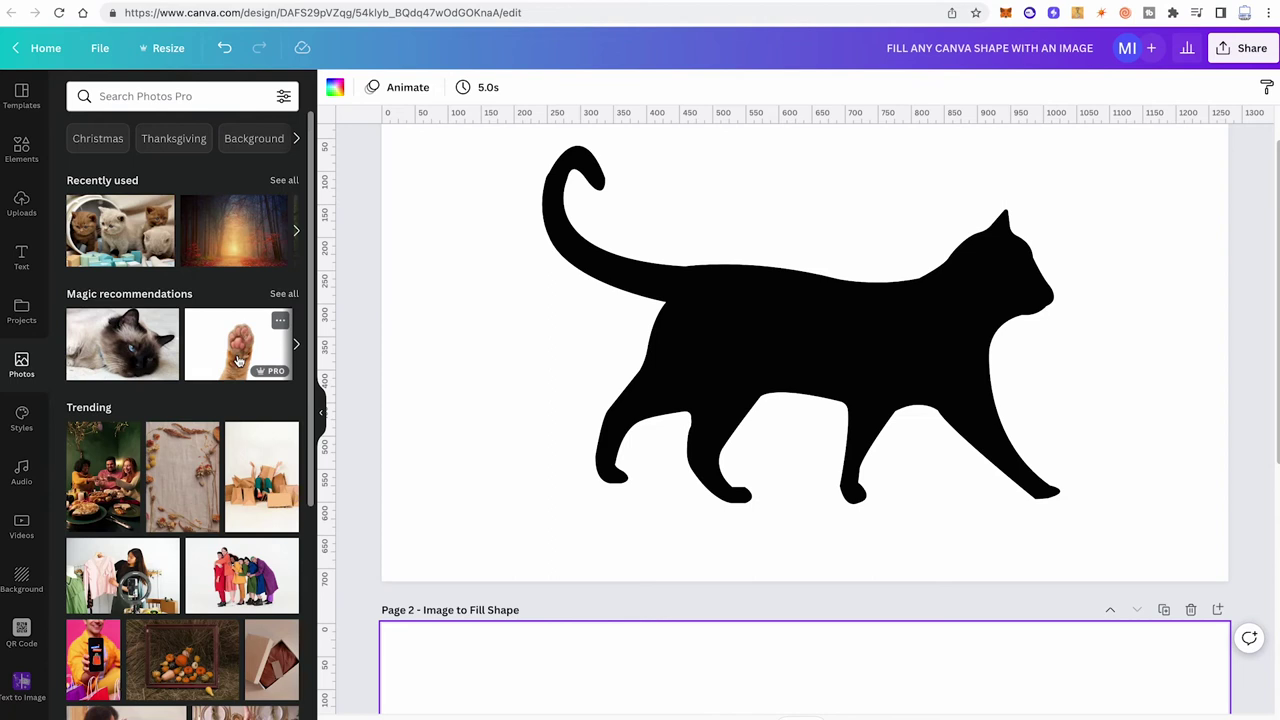
scroll(566, 214, "down", 3)
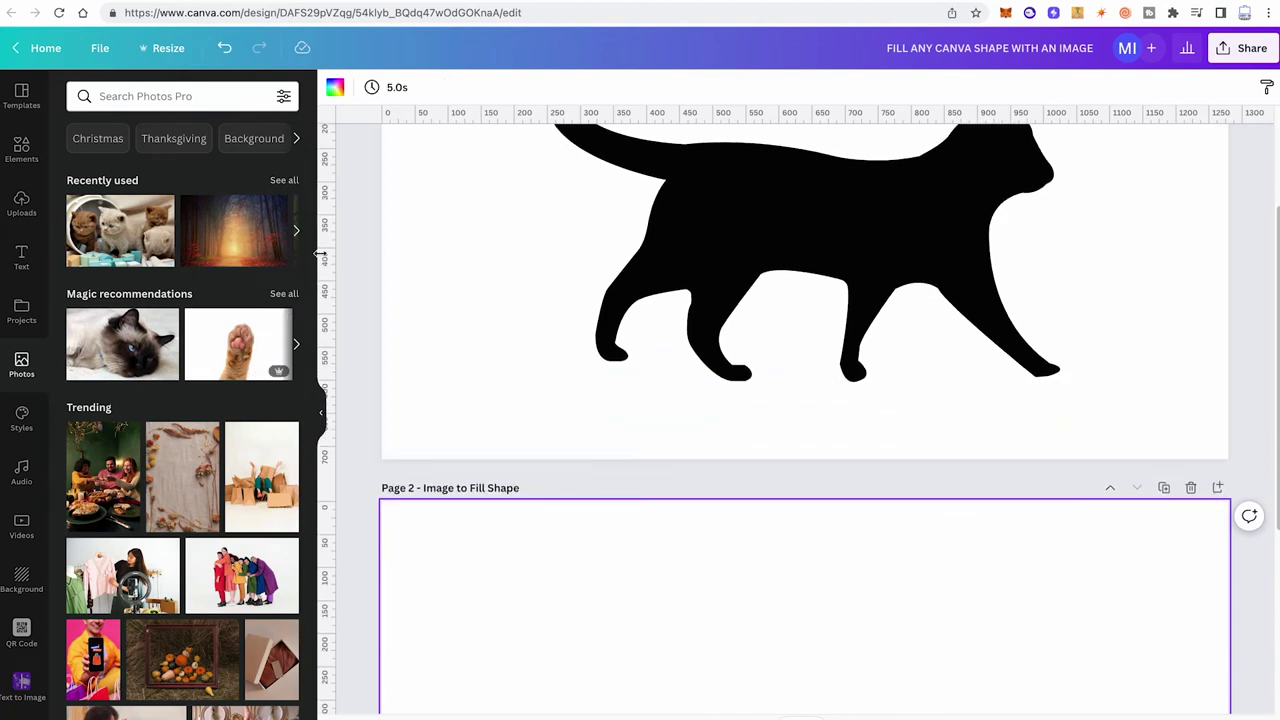
left_click(125, 240)
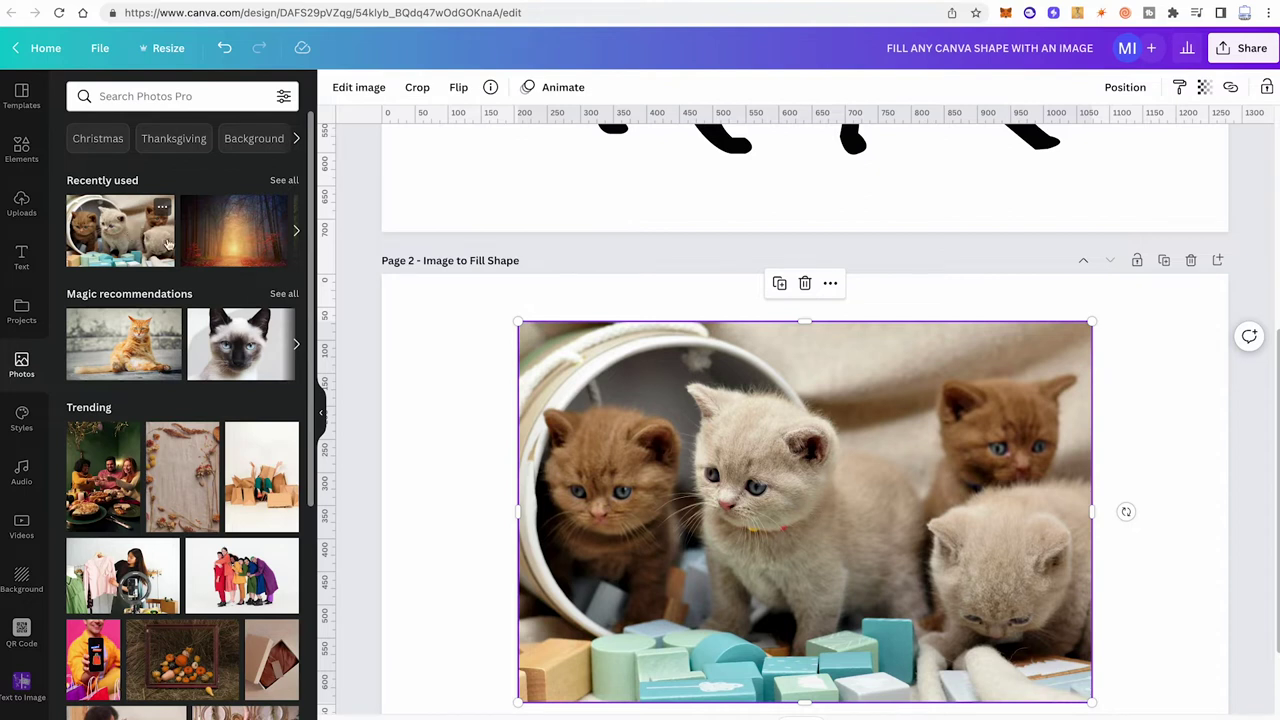
scroll(742, 482, "down", 1)
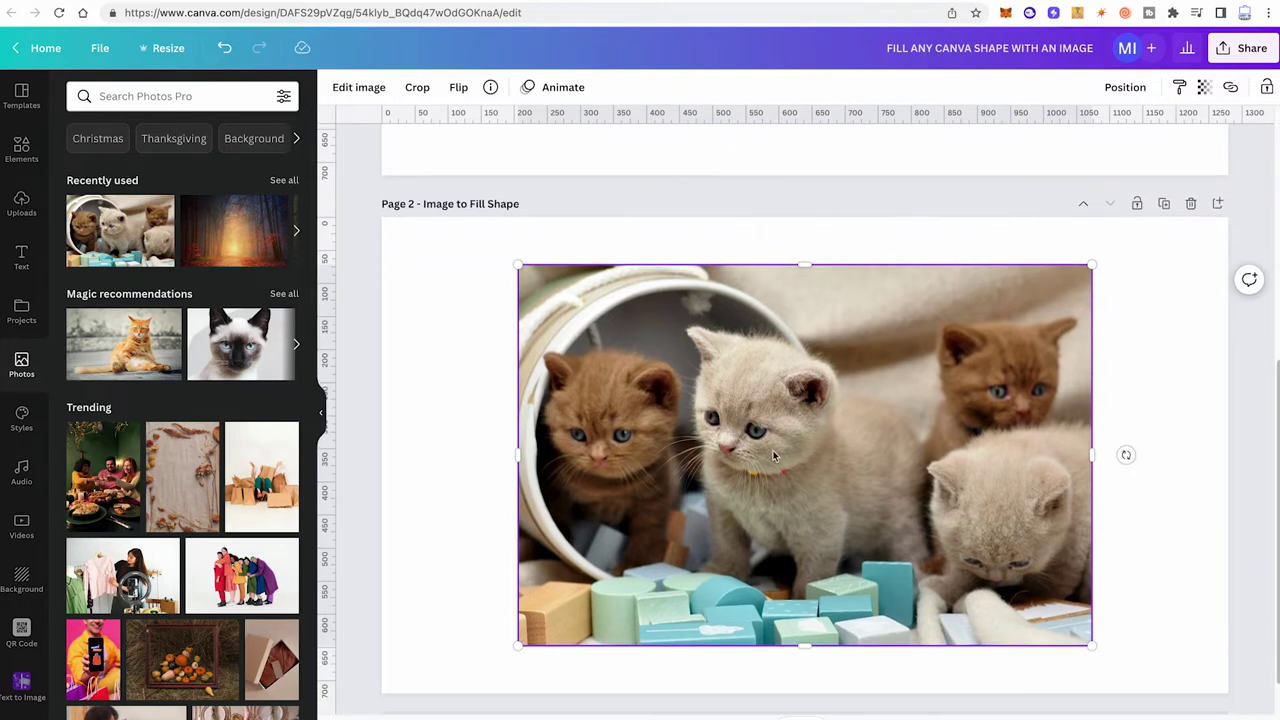
right_click(722, 413)
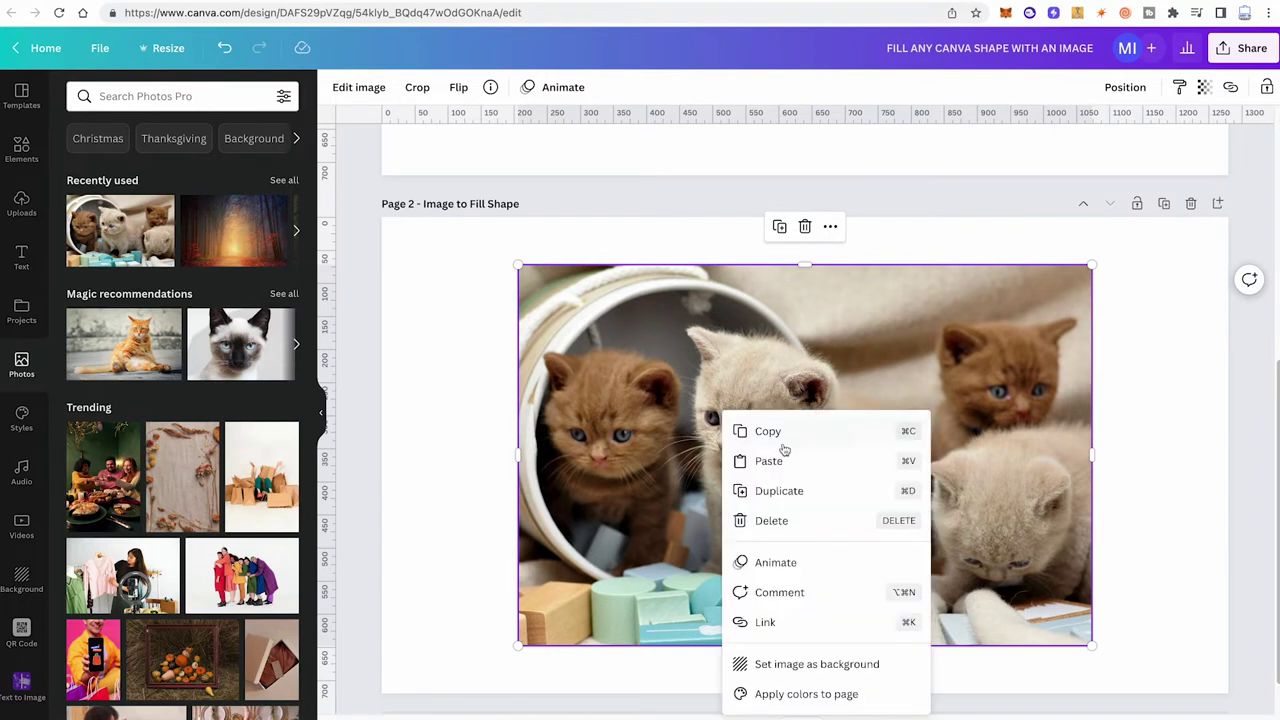
left_click(847, 661)
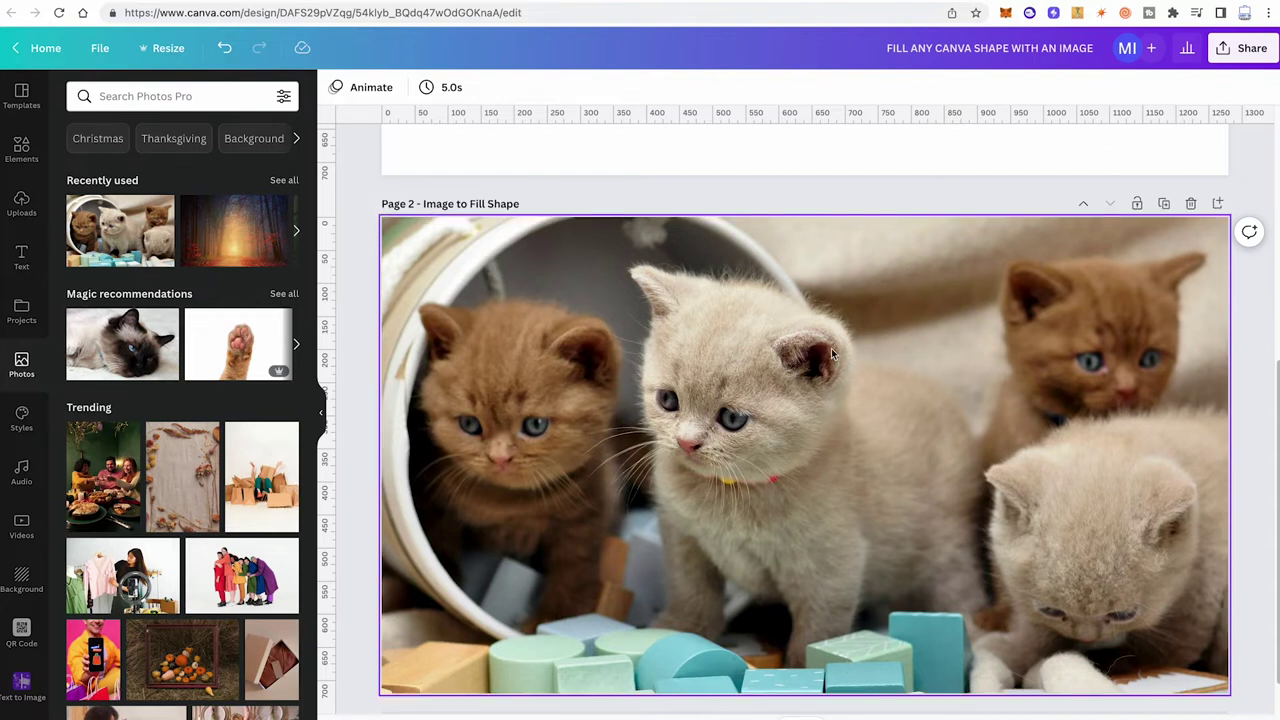
Download a PNG with only Page 2 ticked in Select pages
left_click(1245, 52)
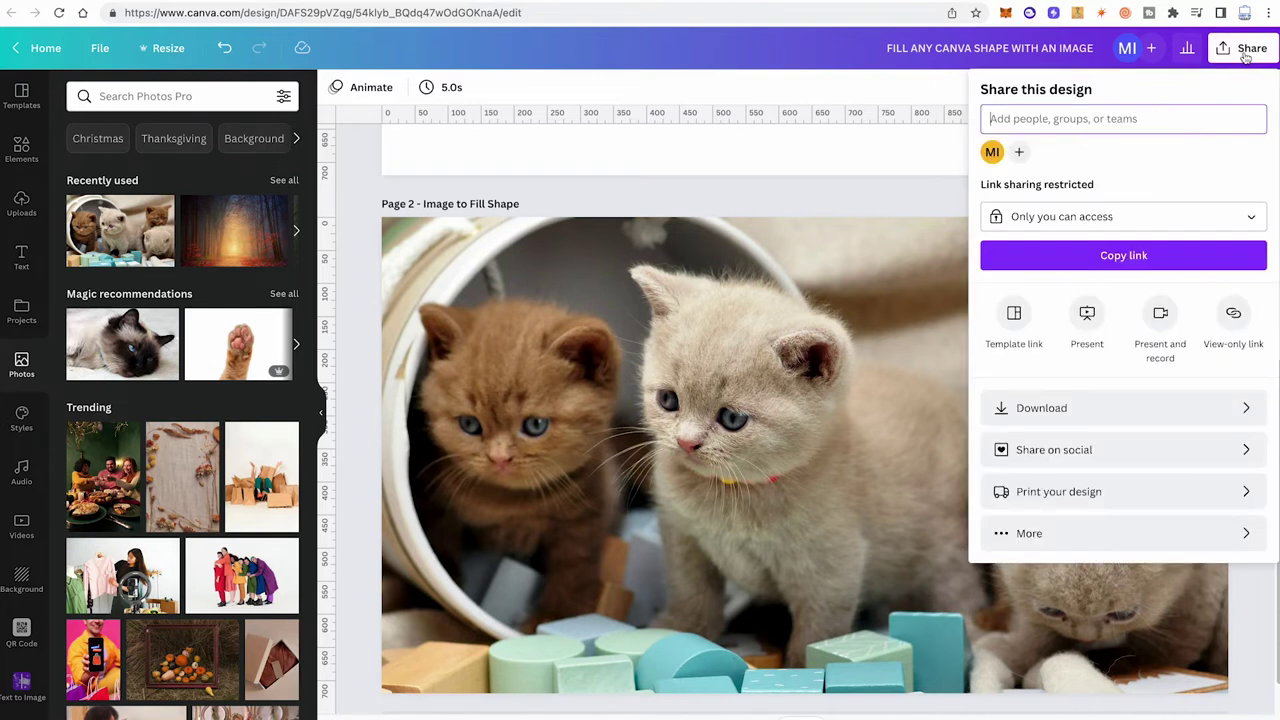
left_click(1050, 408)
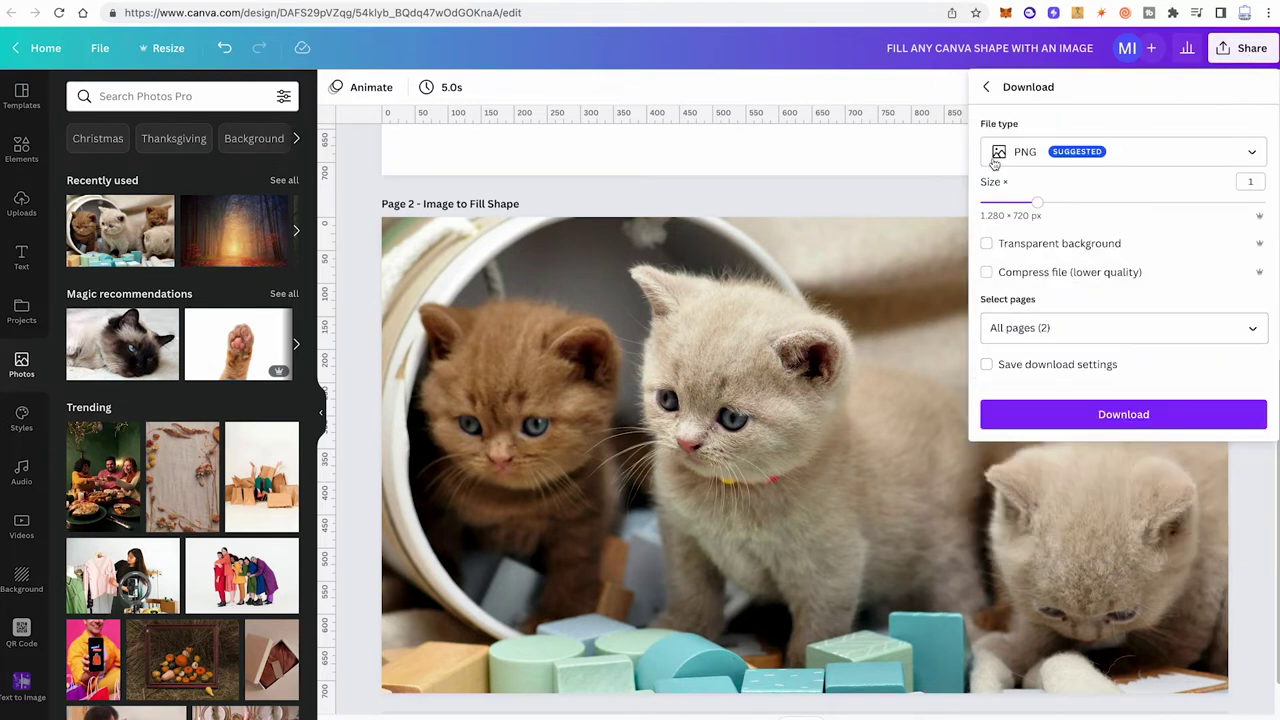
left_click(1055, 328)
left_click(1254, 370)
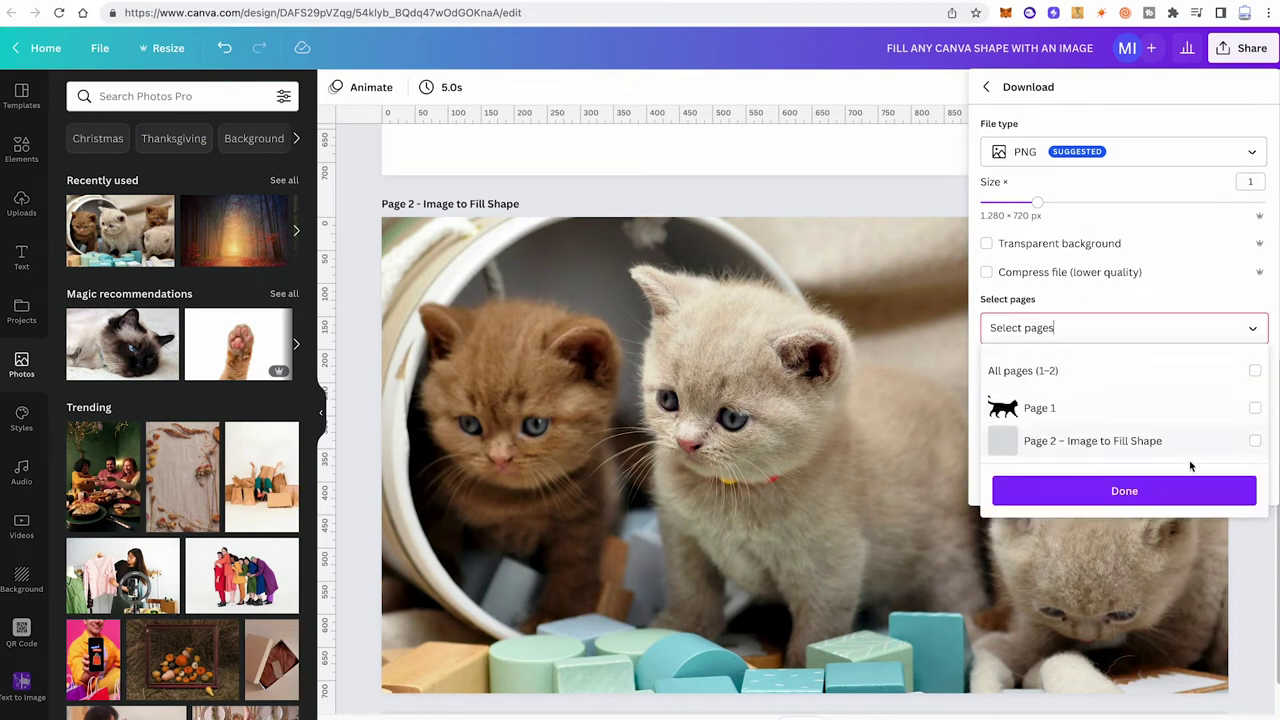
left_click(1254, 442)
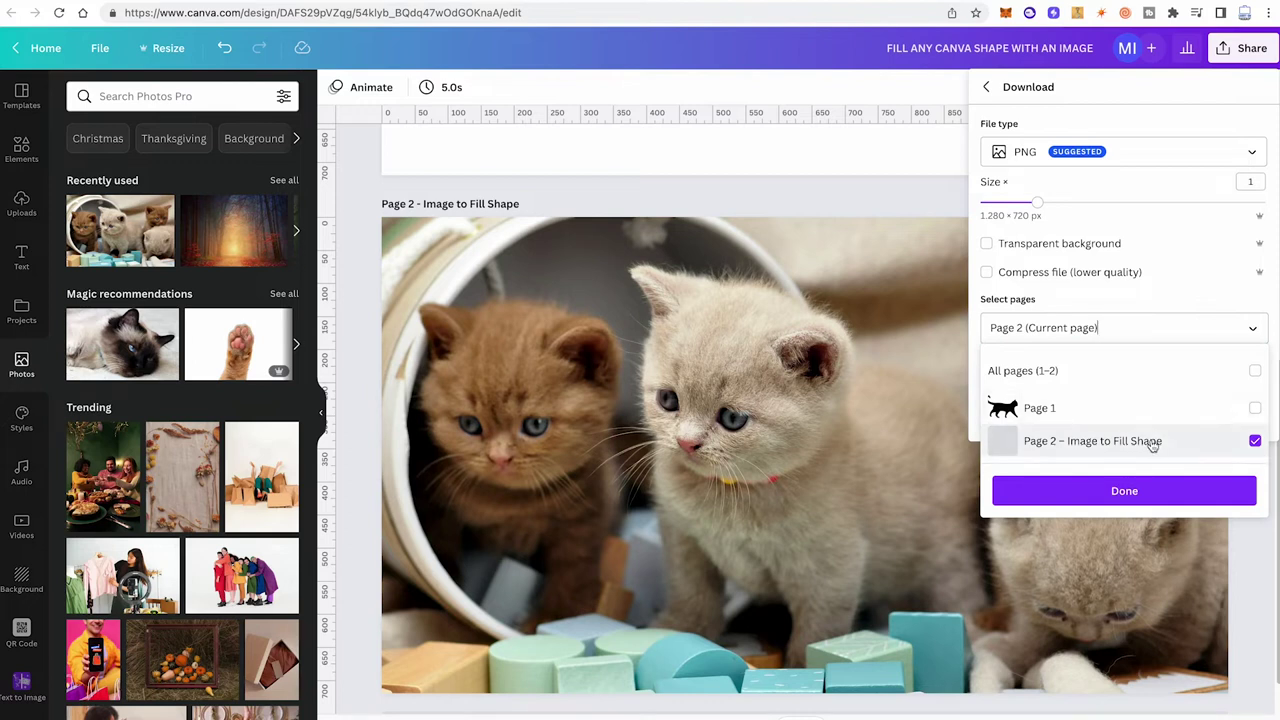
left_click(1145, 488)
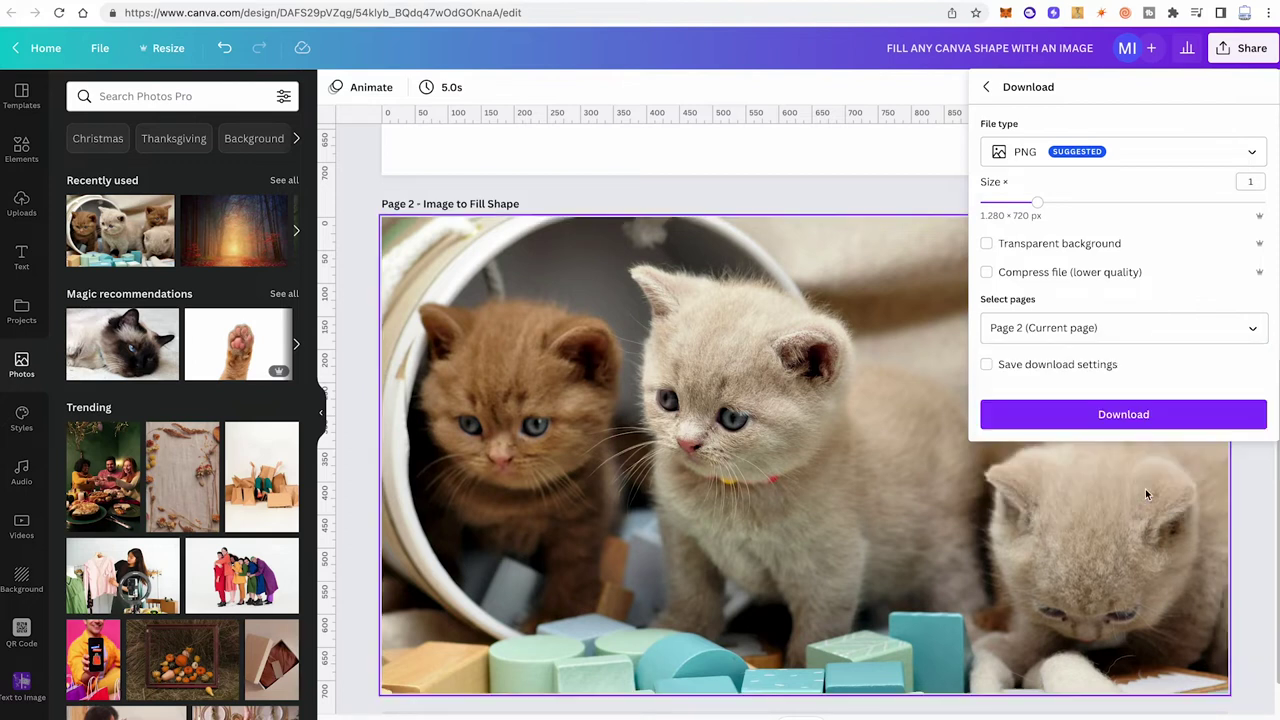
left_click(1148, 422)
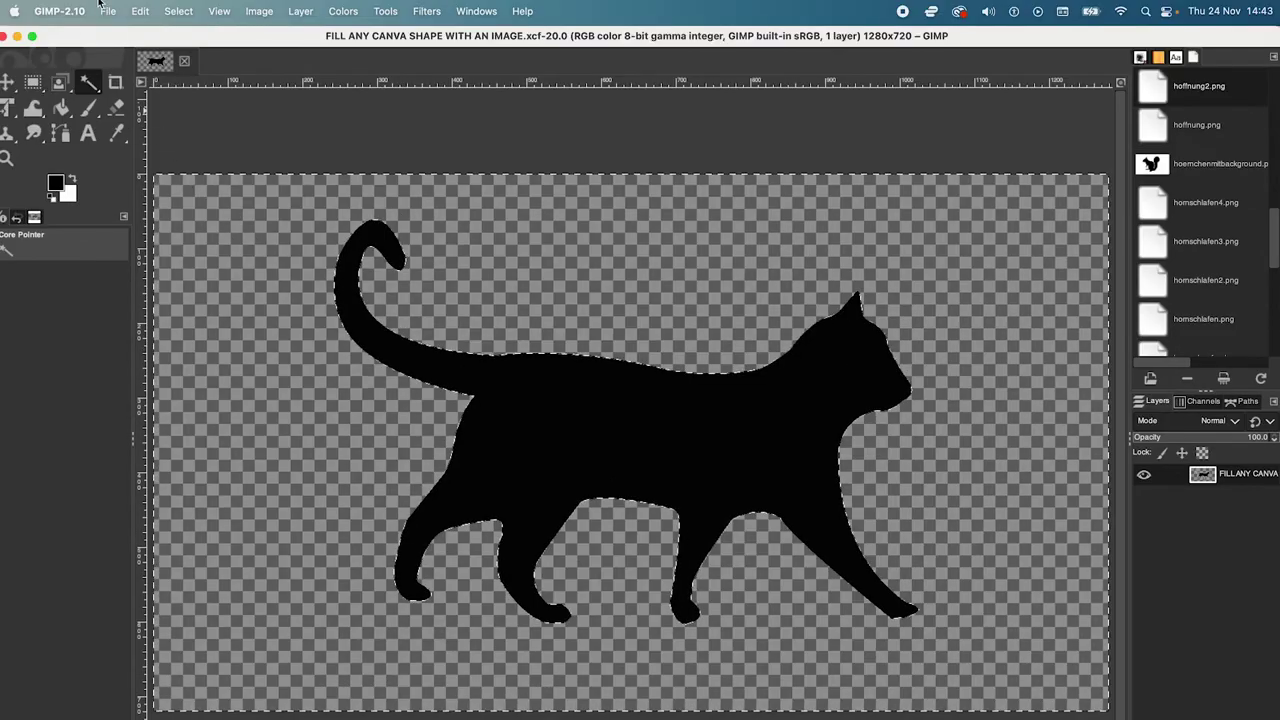
Load Image to Fill Shape.png into the cat document as a new layer using Open as Layers
left_click(102, 8)
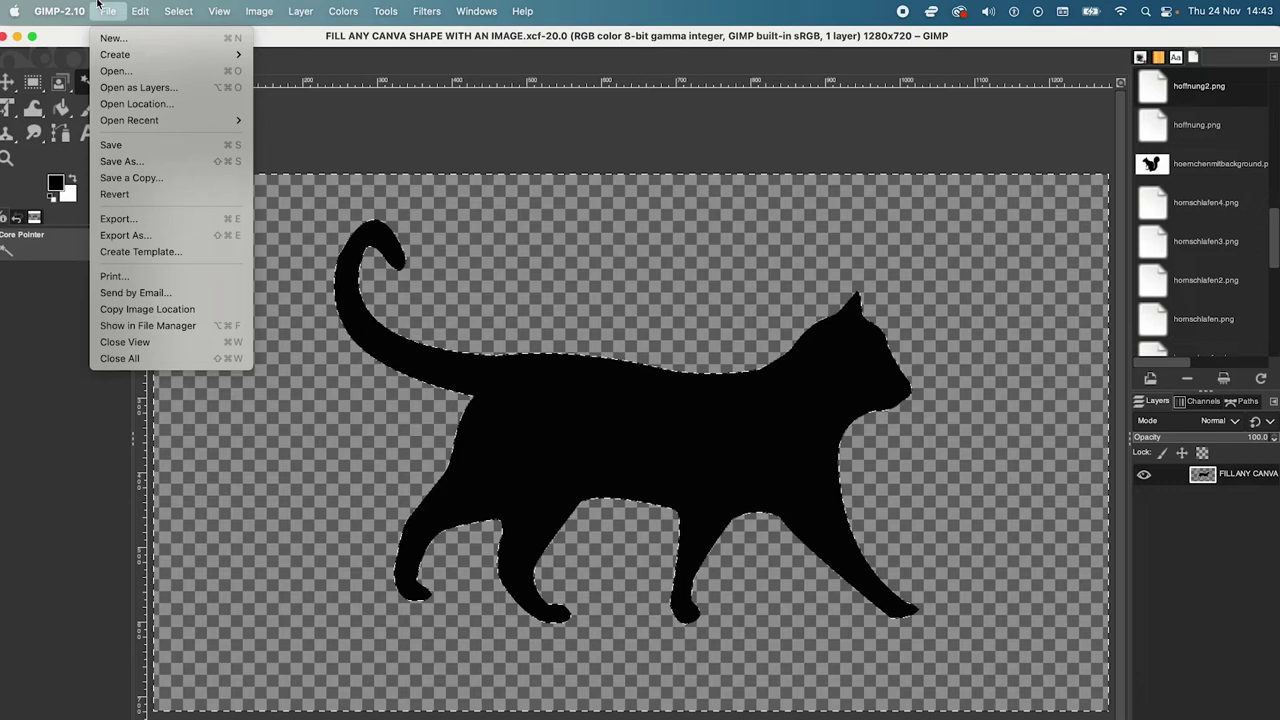
left_click(125, 93)
left_click(229, 177)
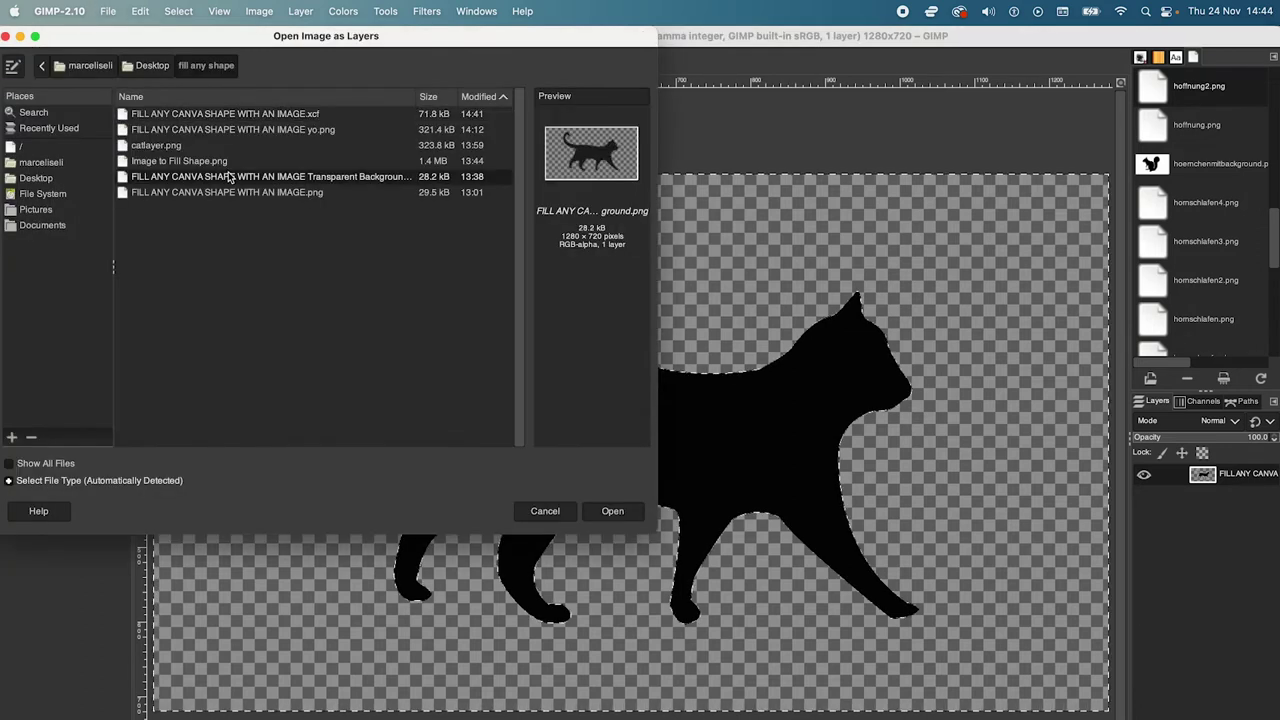
left_click(226, 162)
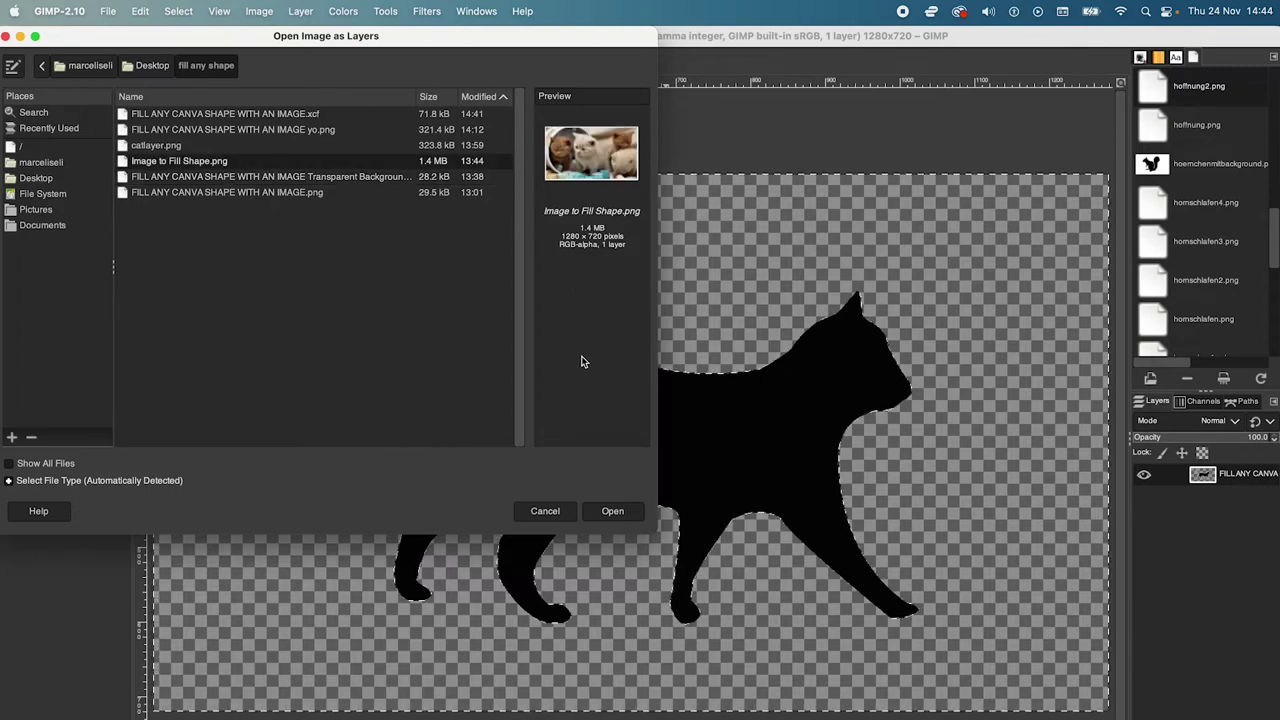
left_click(619, 514)
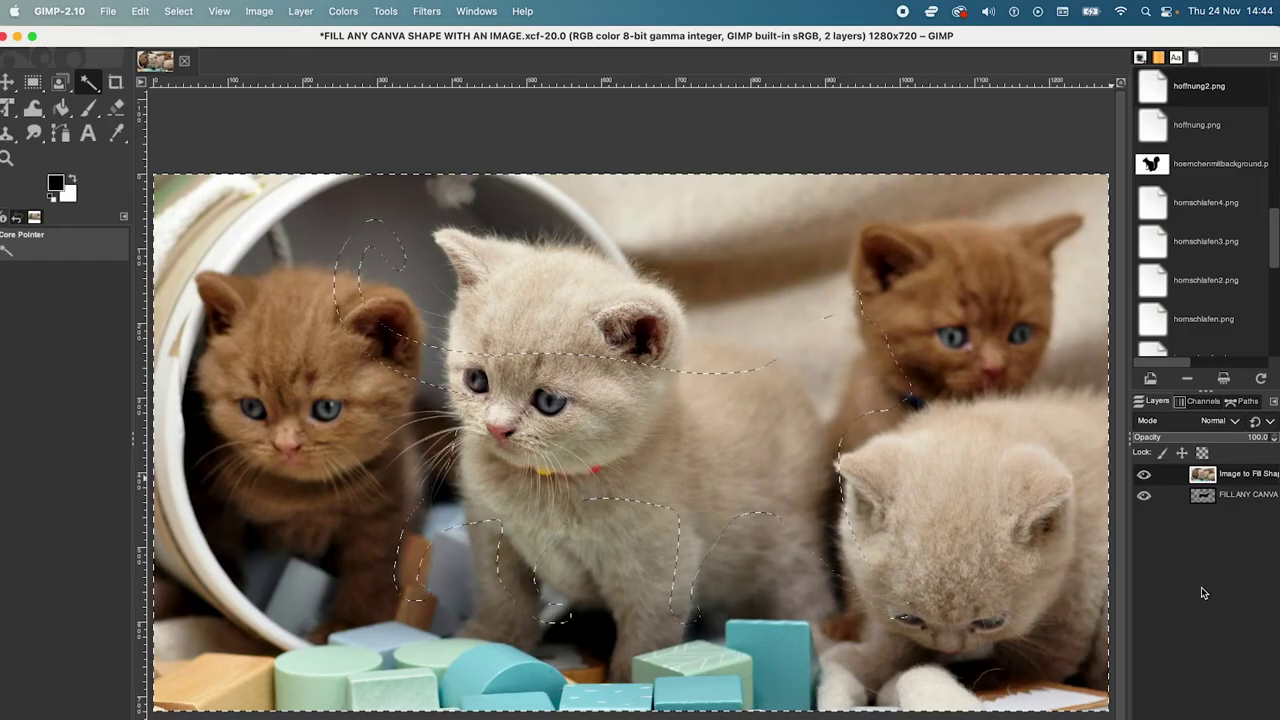
Create a new layer group and move the kittens layer and cat silhouette layer into it
right_click(1198, 577)
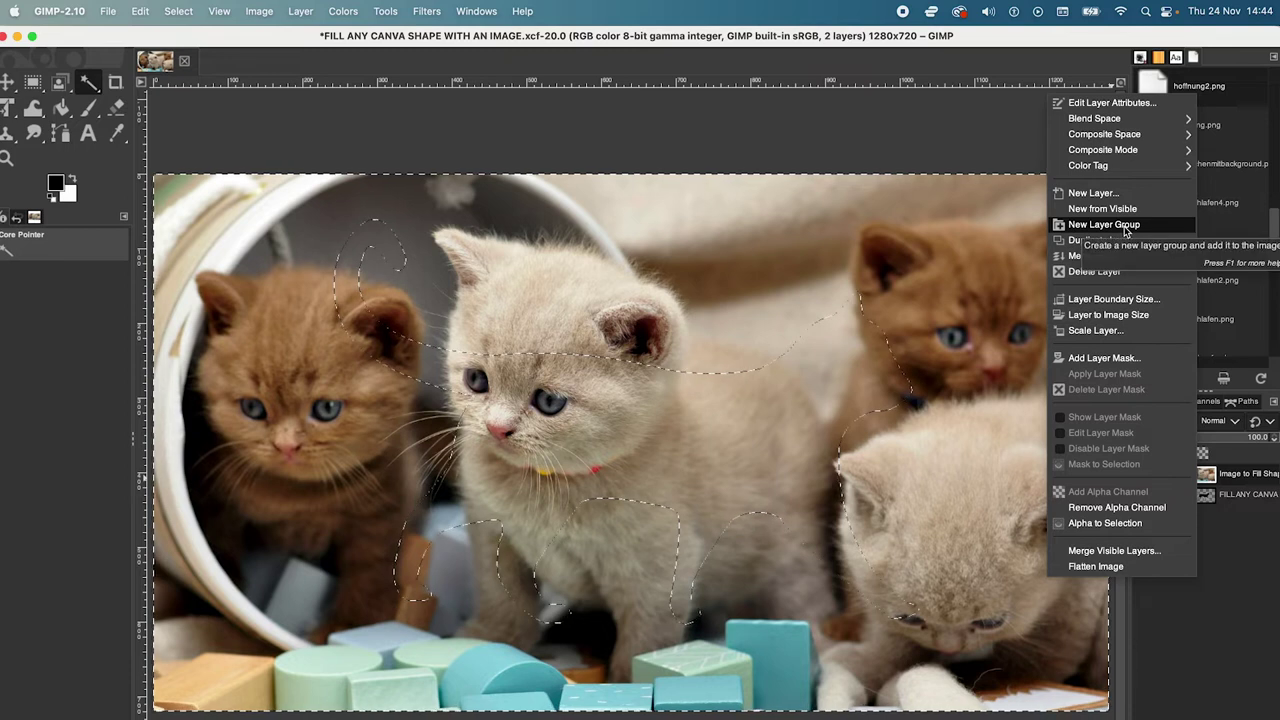
left_click(1124, 226)
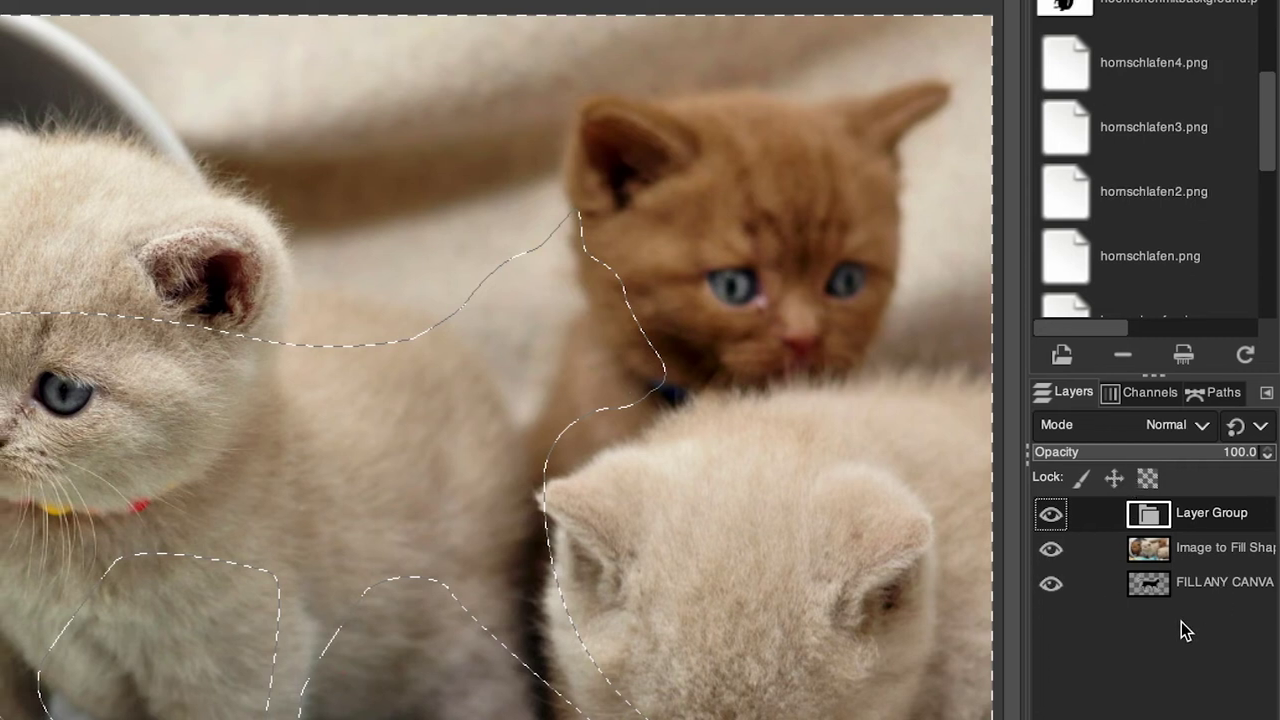
left_click(1191, 550)
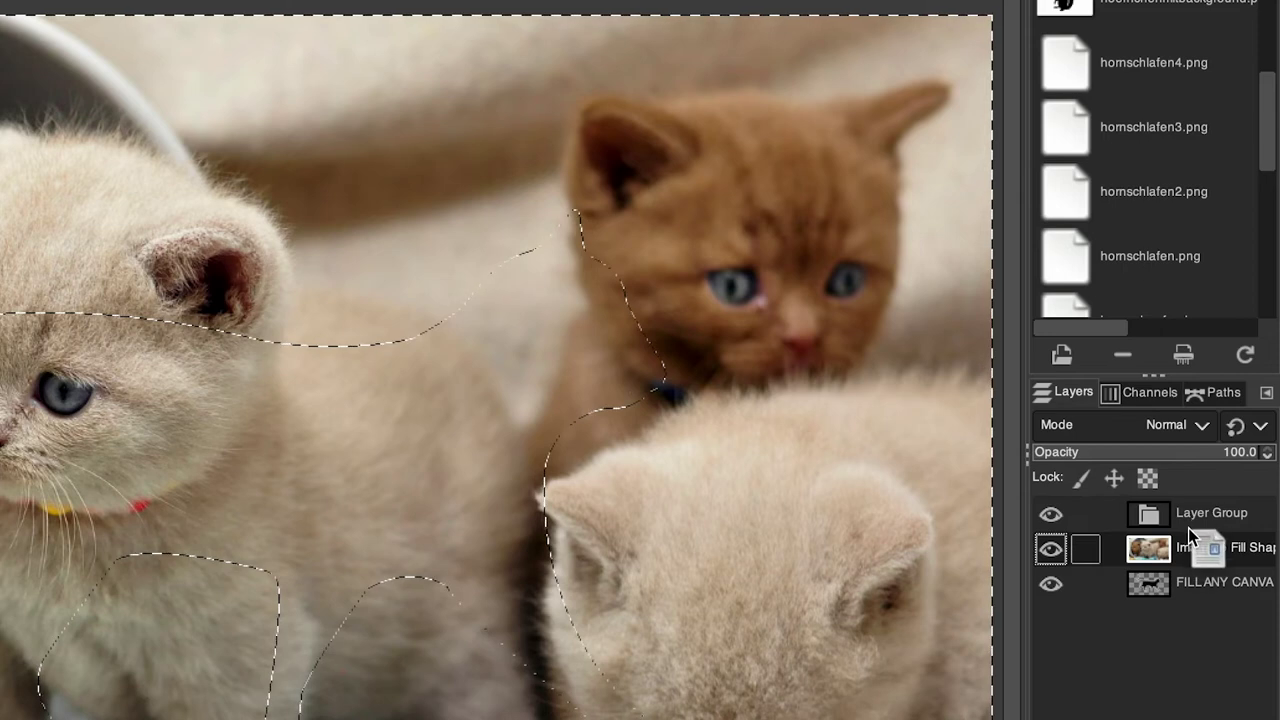
left_click_drag(1189, 526, 1188, 511)
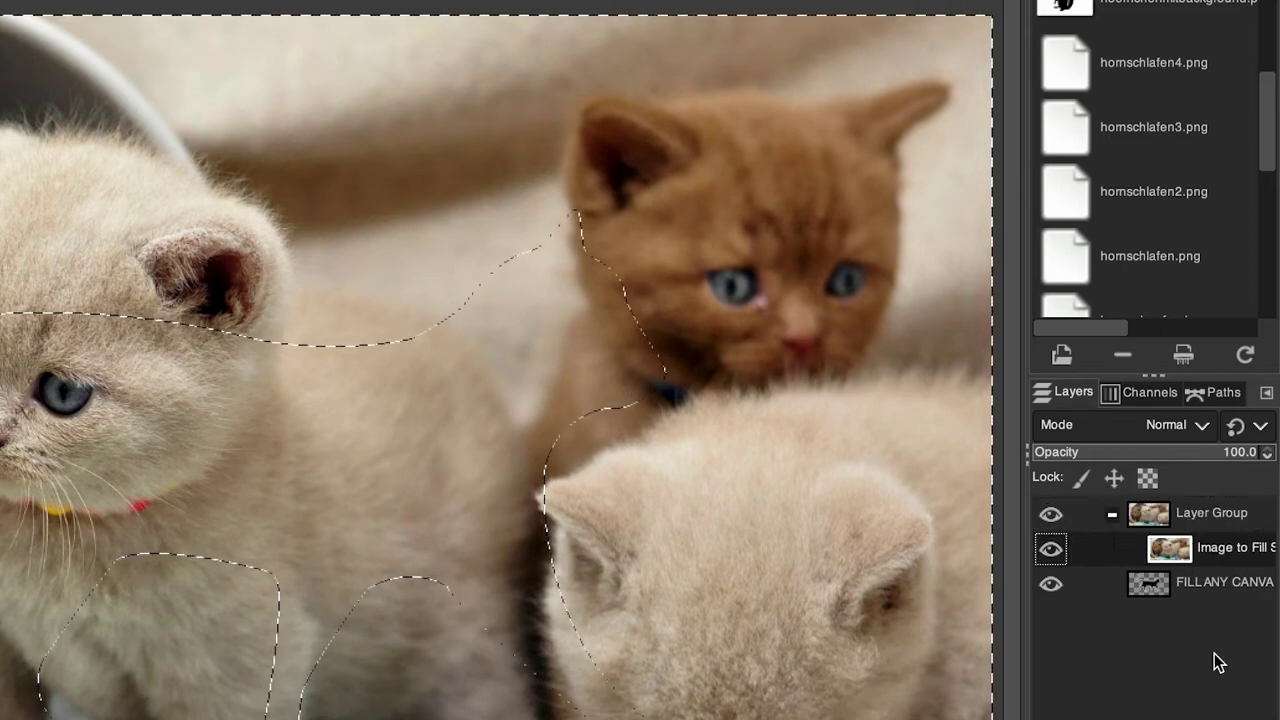
left_click_drag(1215, 587, 1197, 516)
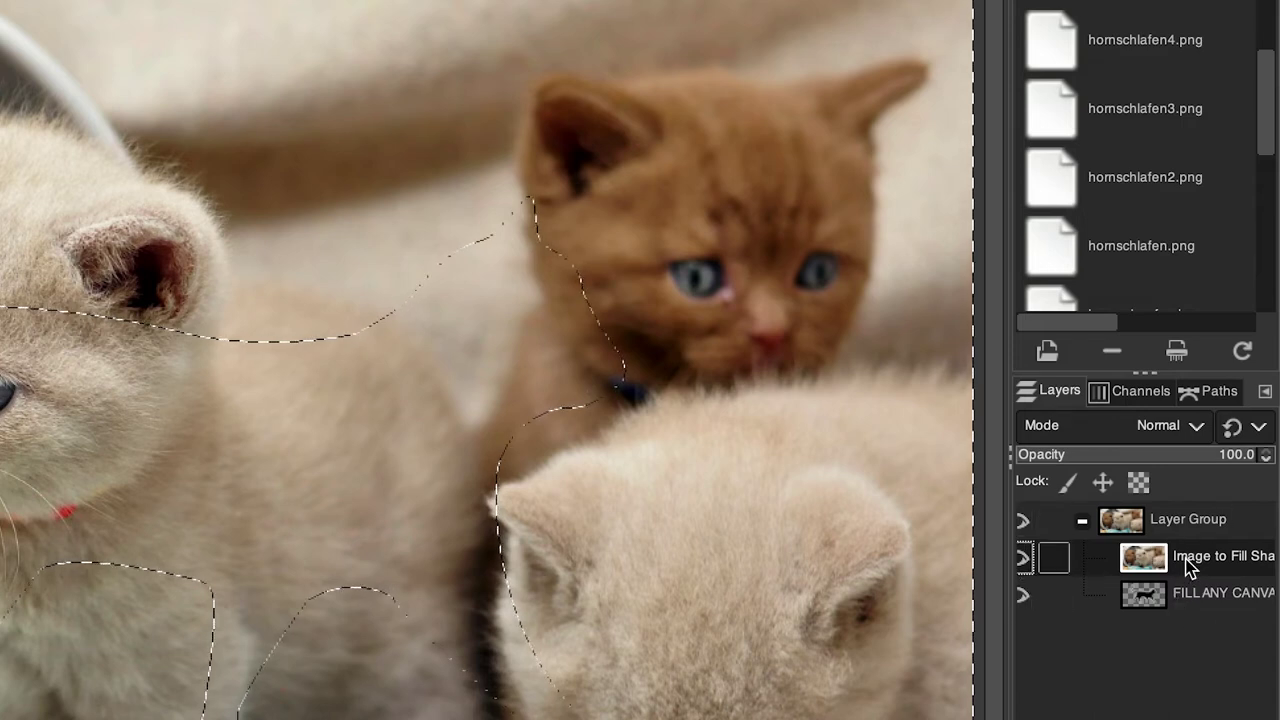
Set the kittens layer's blend mode to Screen
left_click(1047, 428)
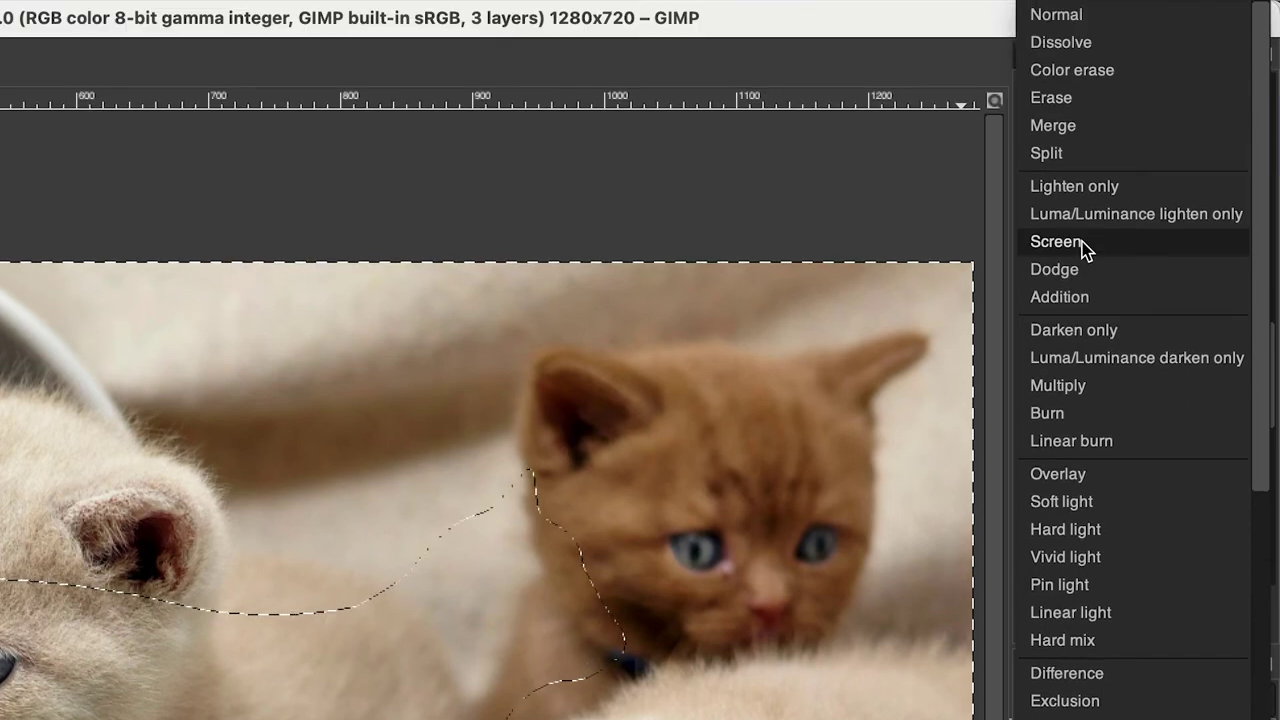
left_click(1083, 247)
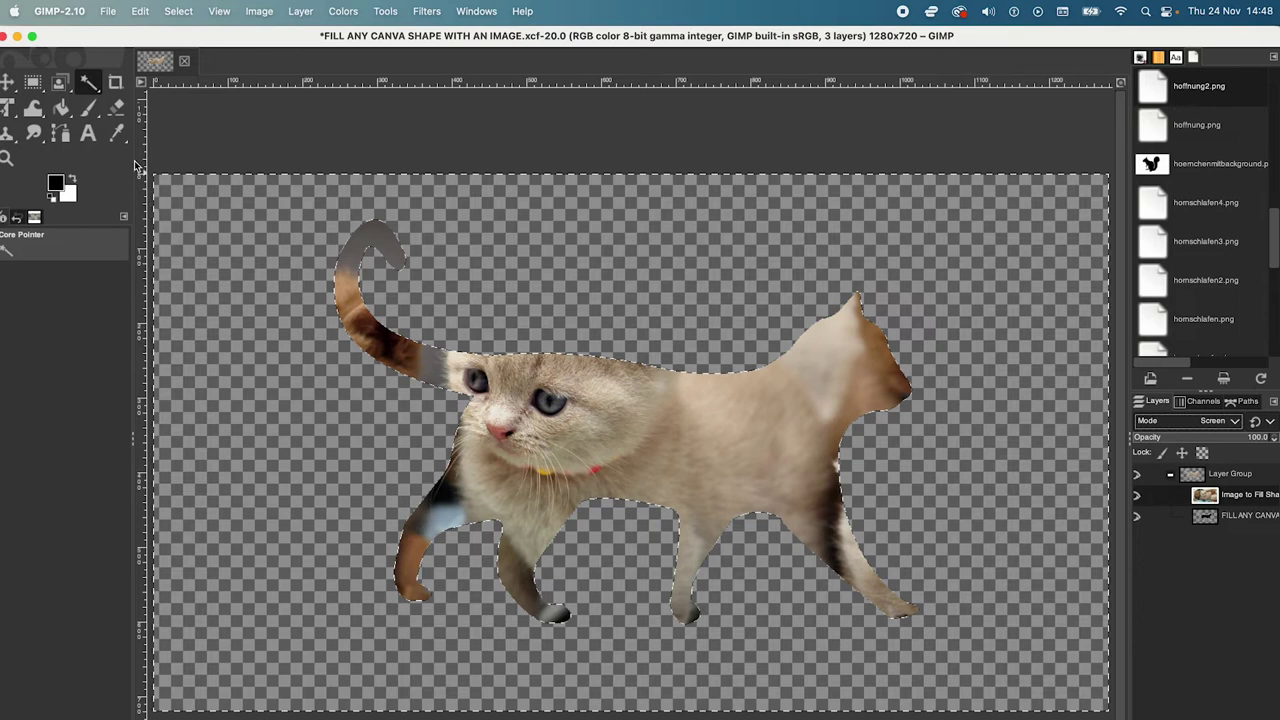
Export the image as CatShapeFilledTransparent.png, accepting the default PNG options
left_click(108, 11)
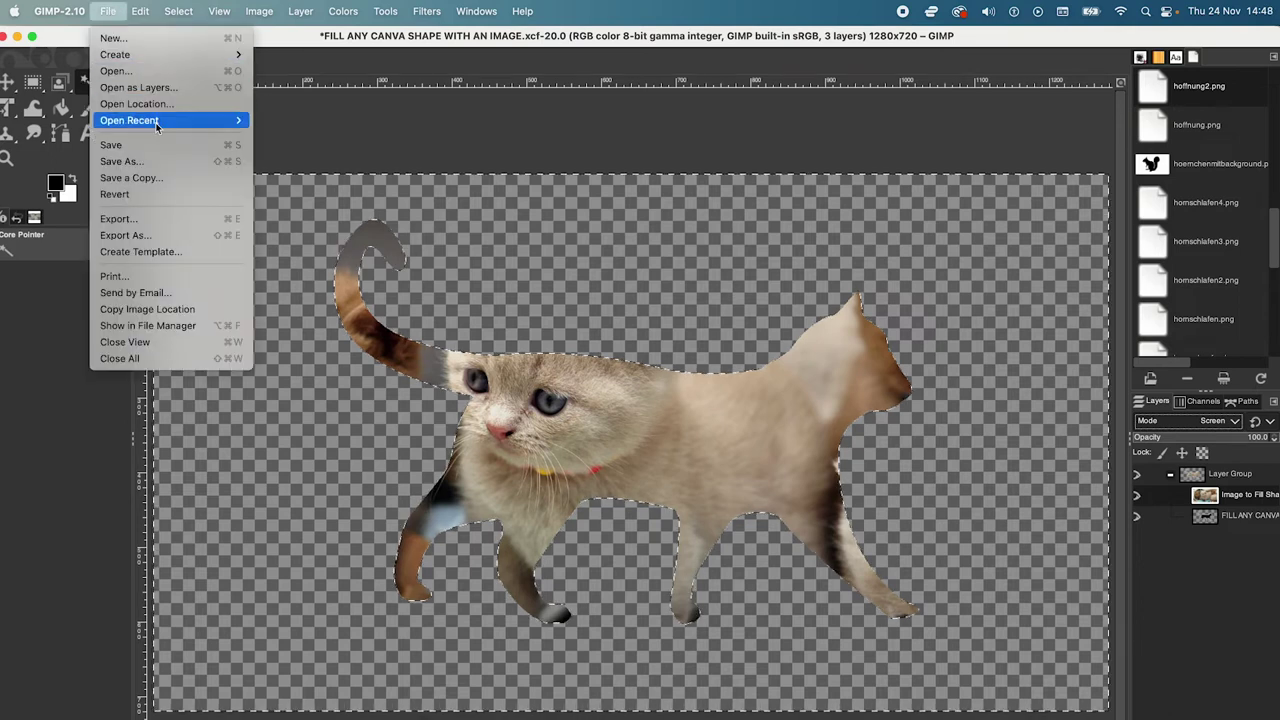
left_click(178, 238)
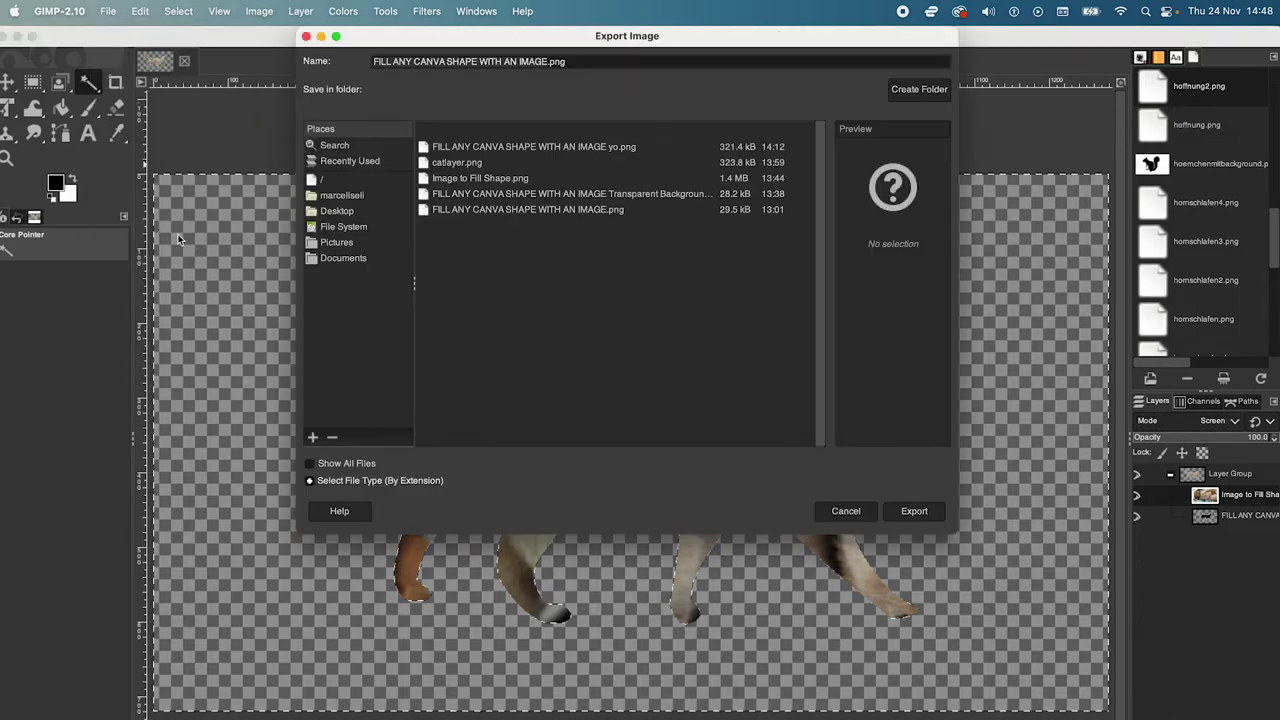
left_click(544, 61)
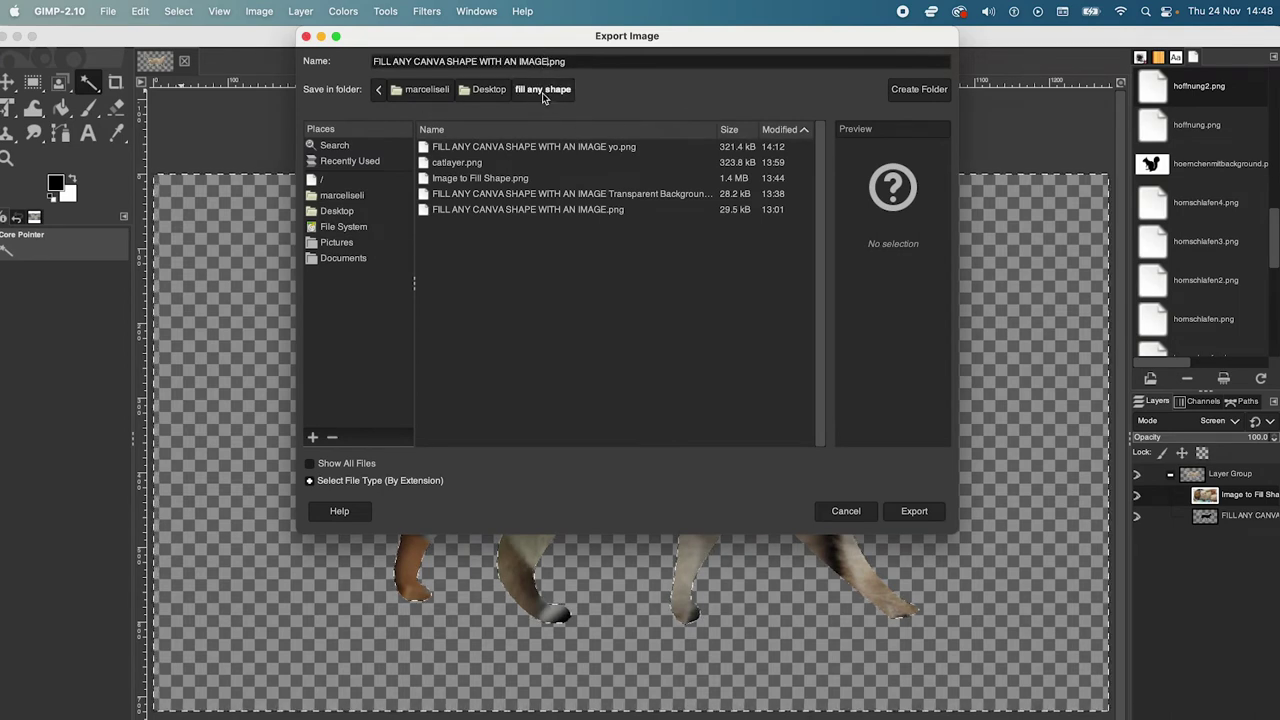
left_click_drag(540, 62, 368, 63)
type("Cl")
type("at")
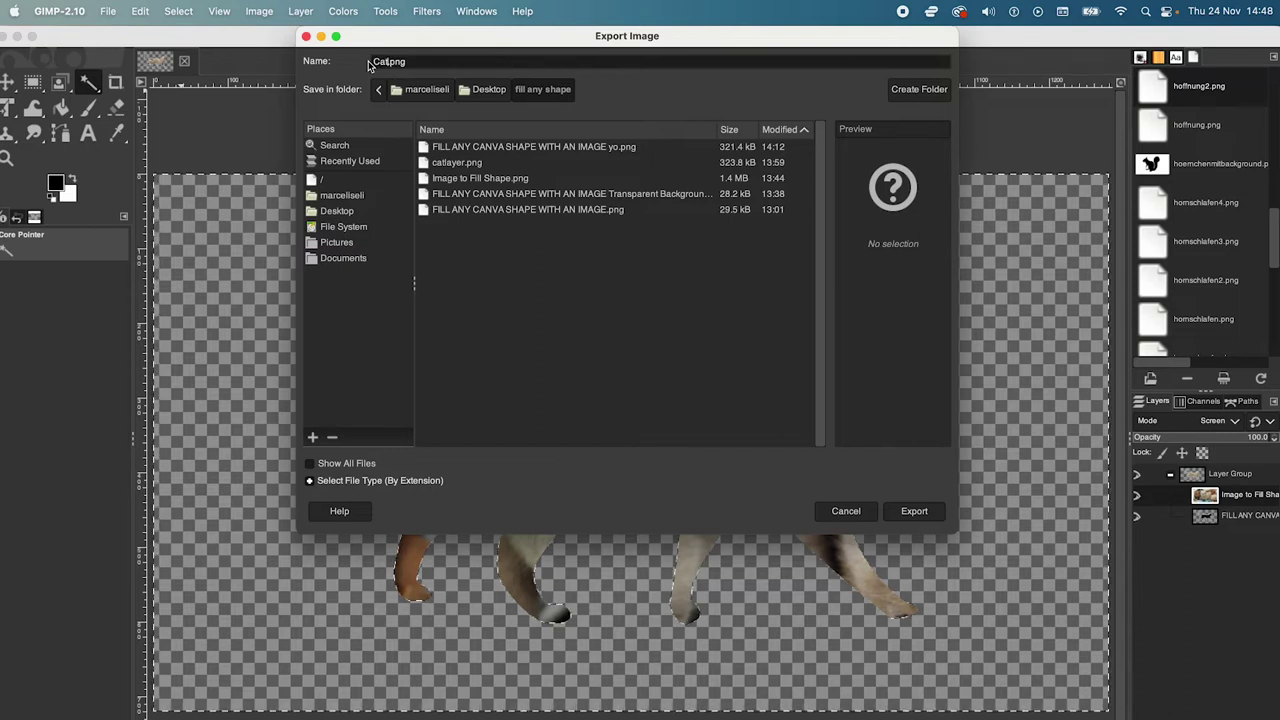
type("ShapeFi")
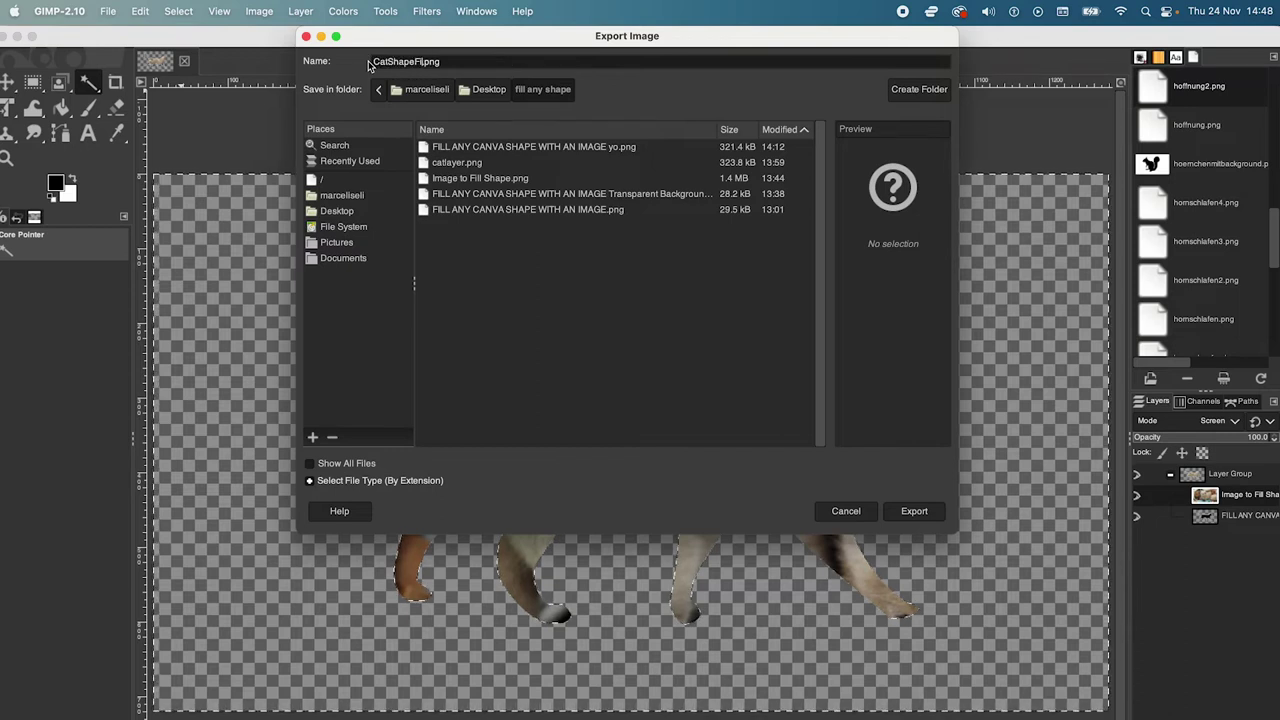
type("lledTransparent")
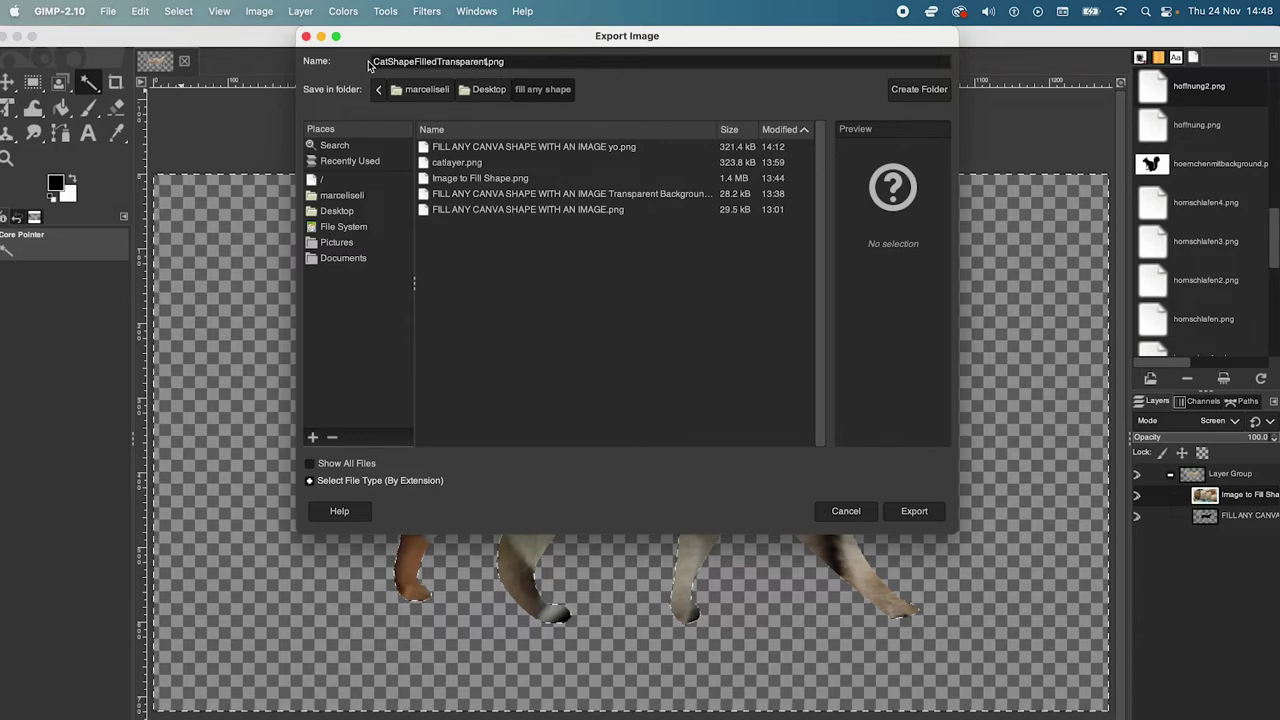
left_click(906, 513)
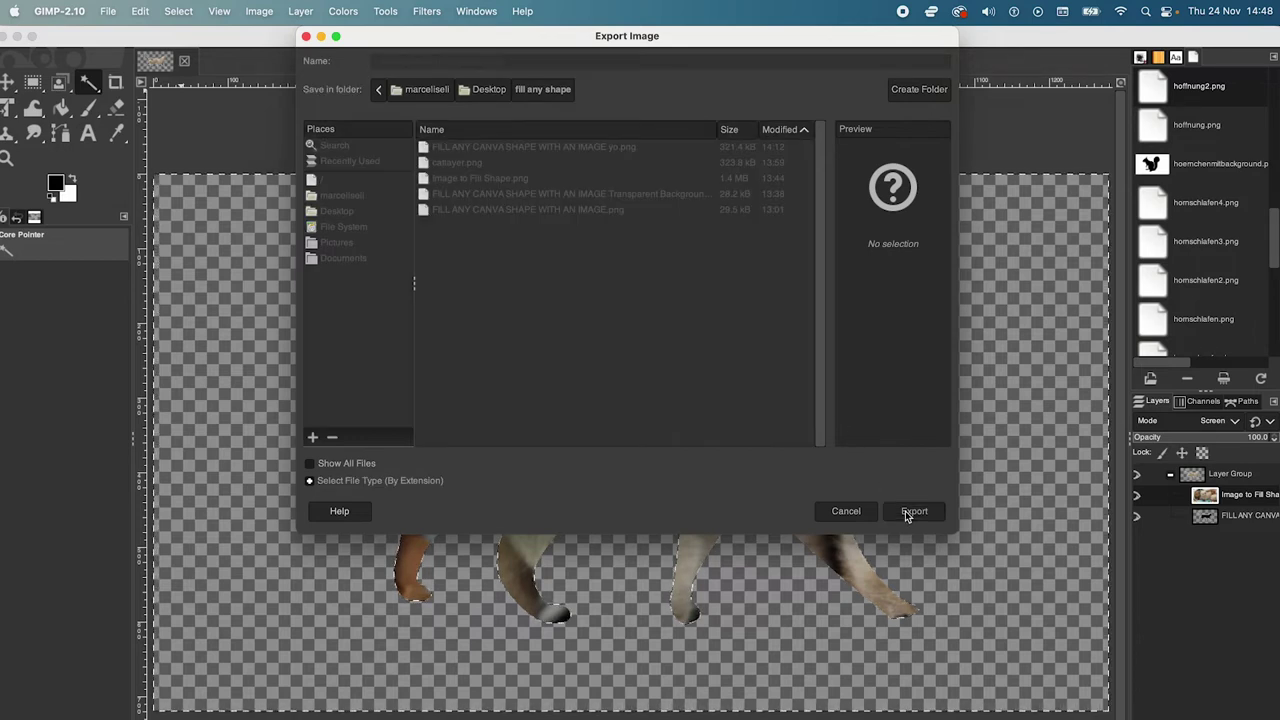
left_click(706, 648)
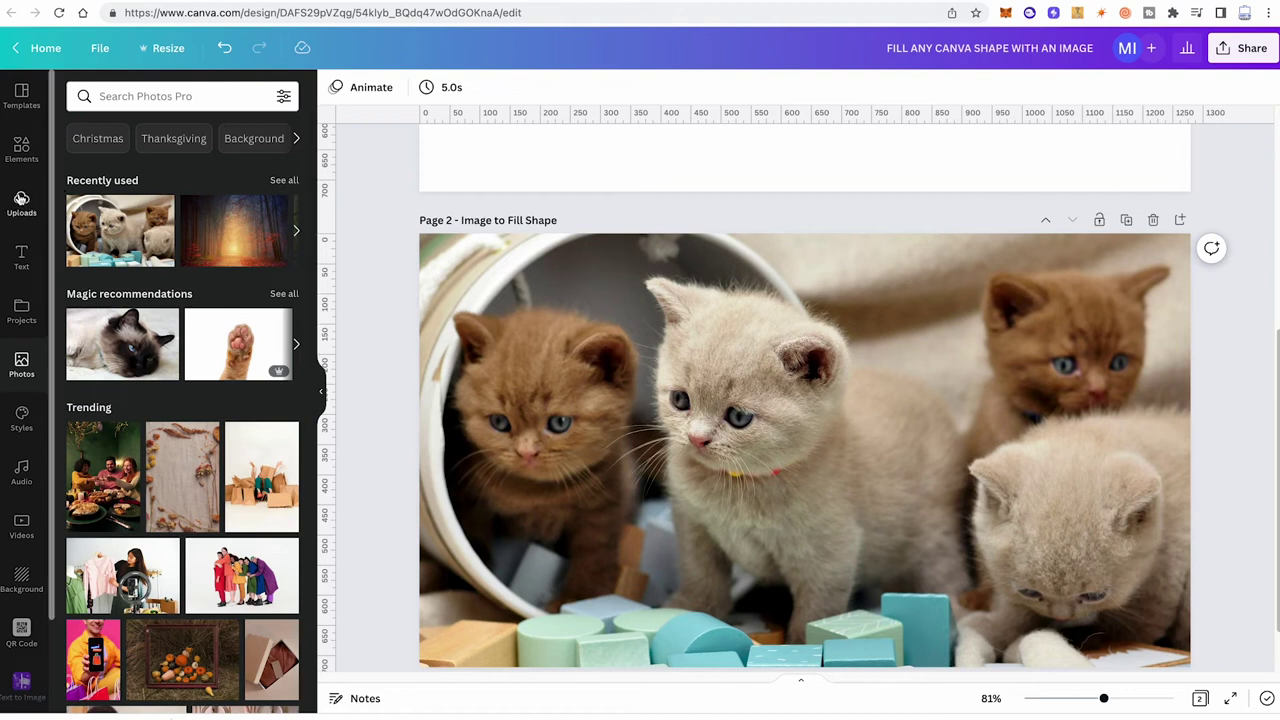
Upload CatShapeFilledTransparent.png and place it on page 2
left_click(21, 204)
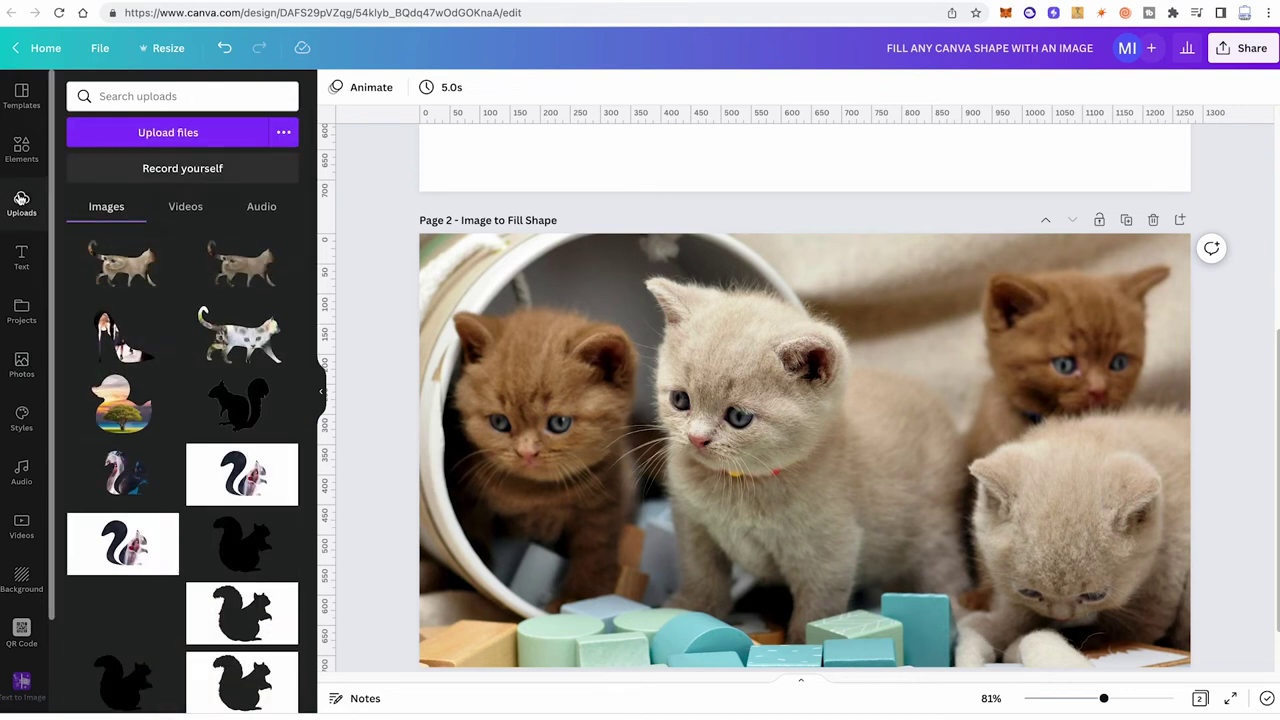
left_click(183, 132)
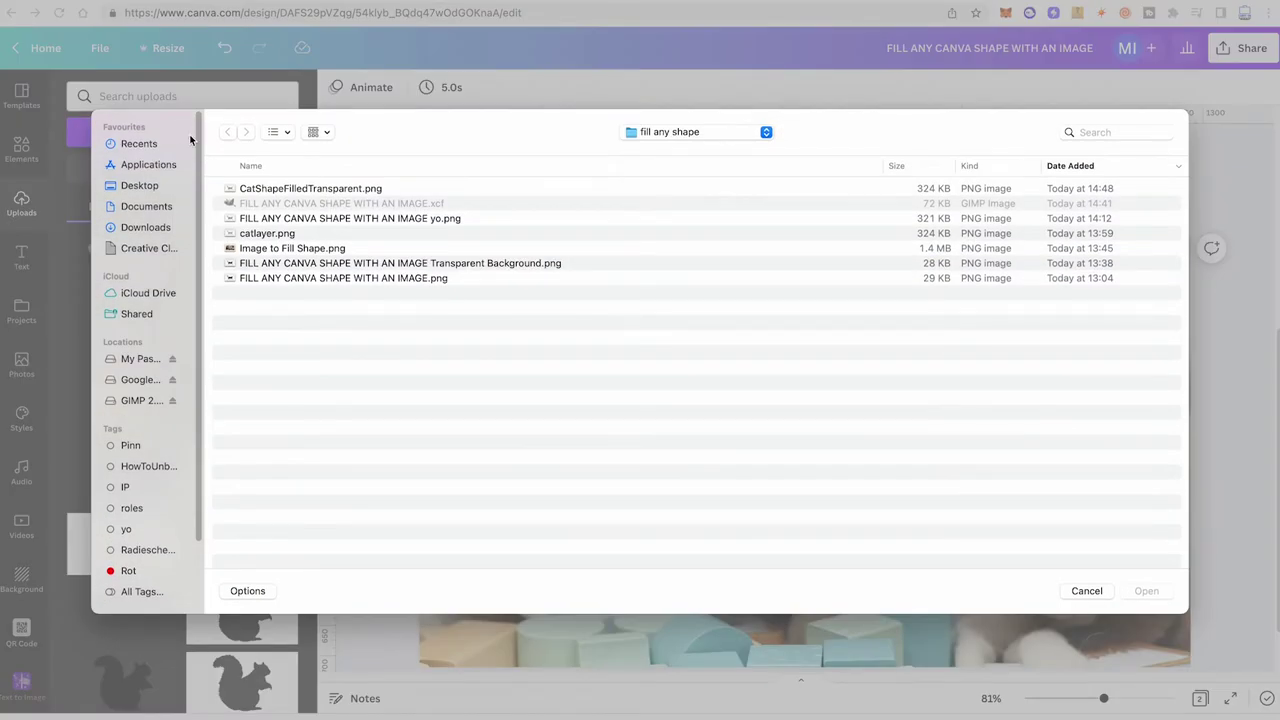
left_click(327, 190)
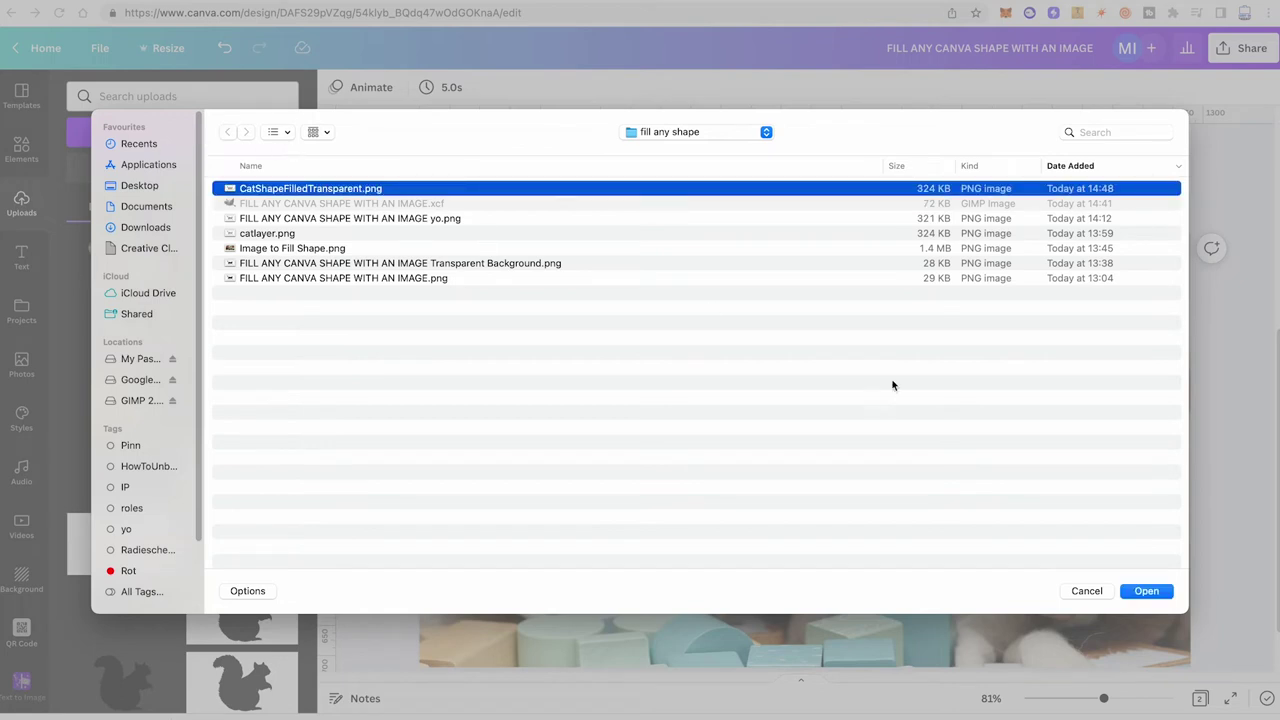
left_click(1145, 591)
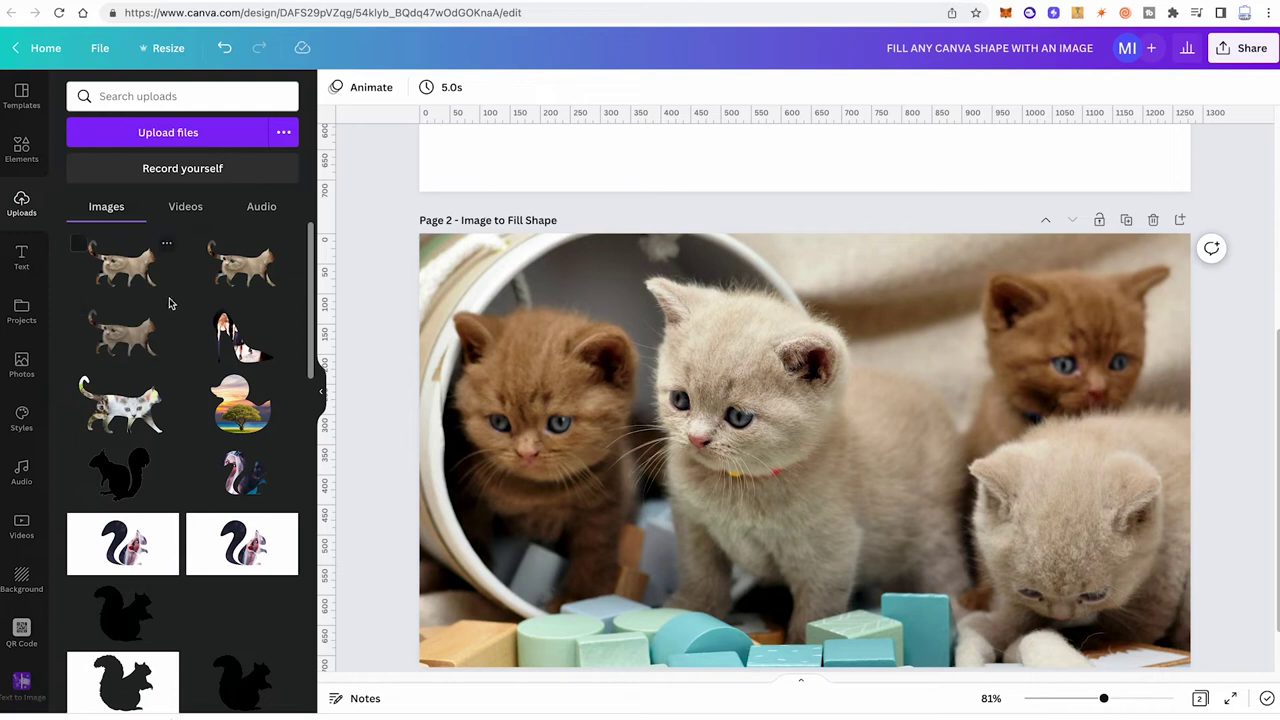
left_click(120, 262)
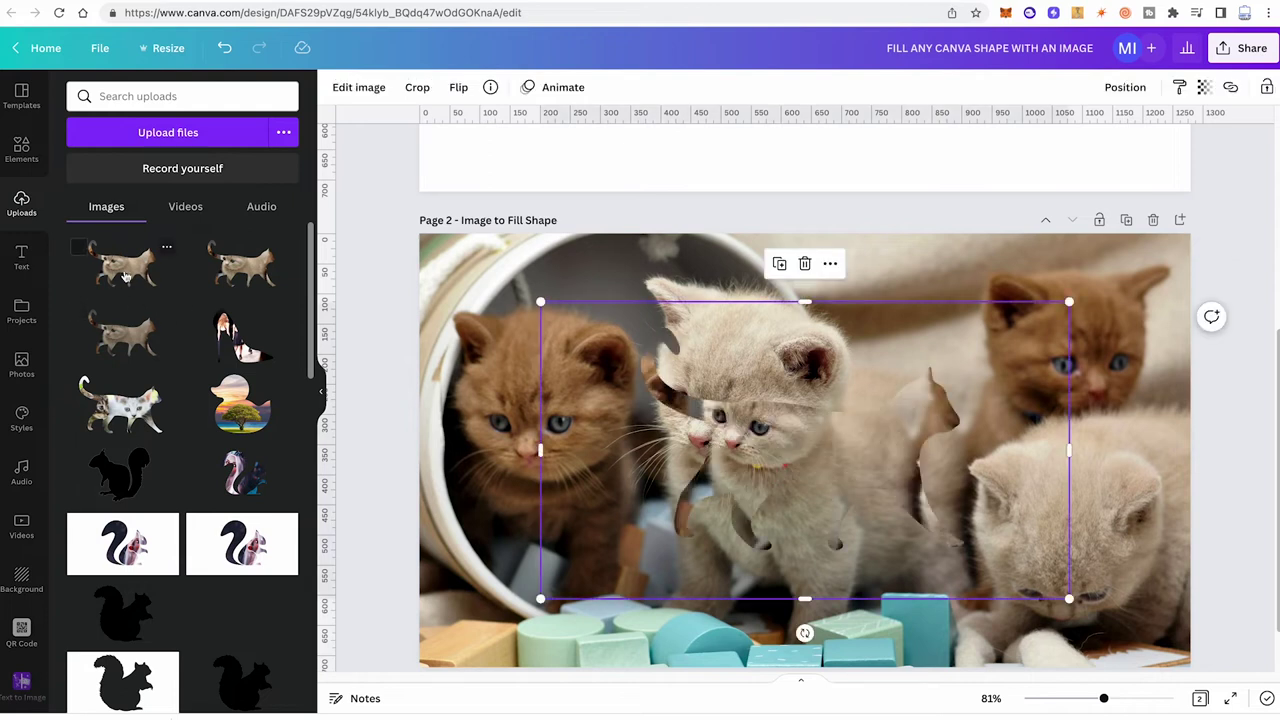
Delete the kitten background photo and collapse the side panel
left_click(483, 265)
key("Delete")
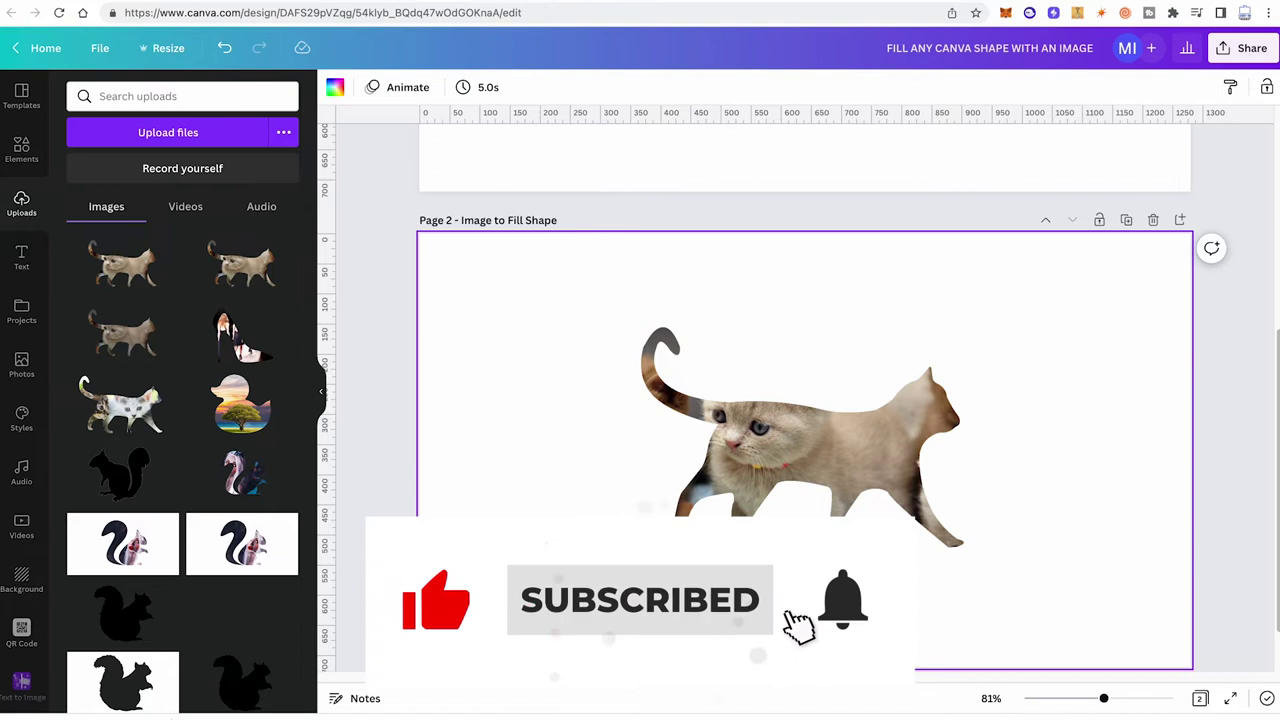
left_click(321, 390)
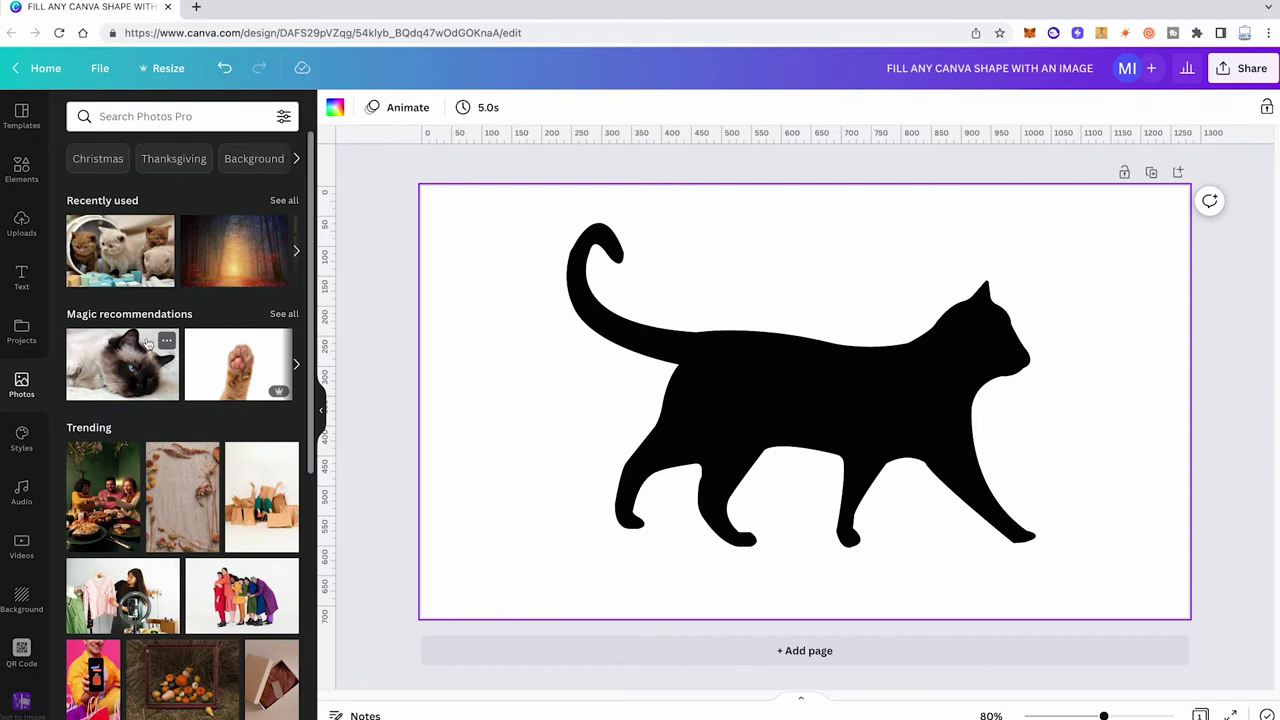
Try a grey cat photo from Elements as the page background with background removal, then undo it
left_click(22, 168)
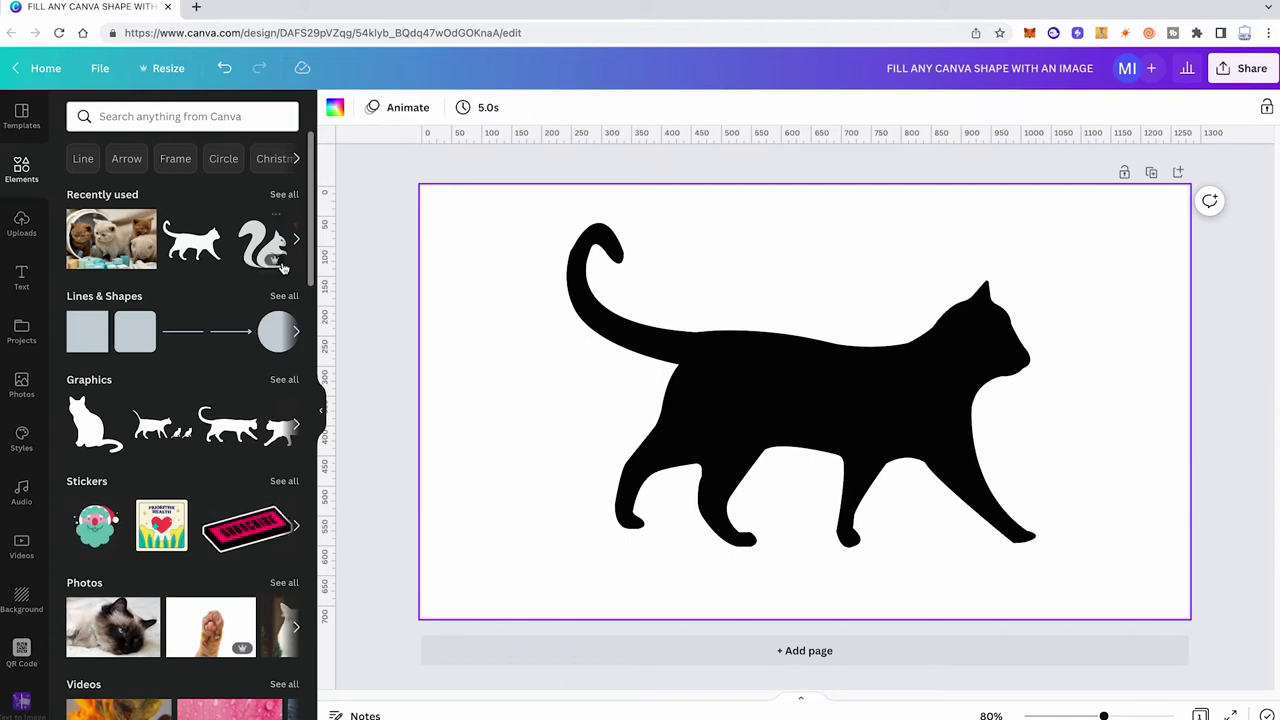
scroll(181, 310, "down", 2)
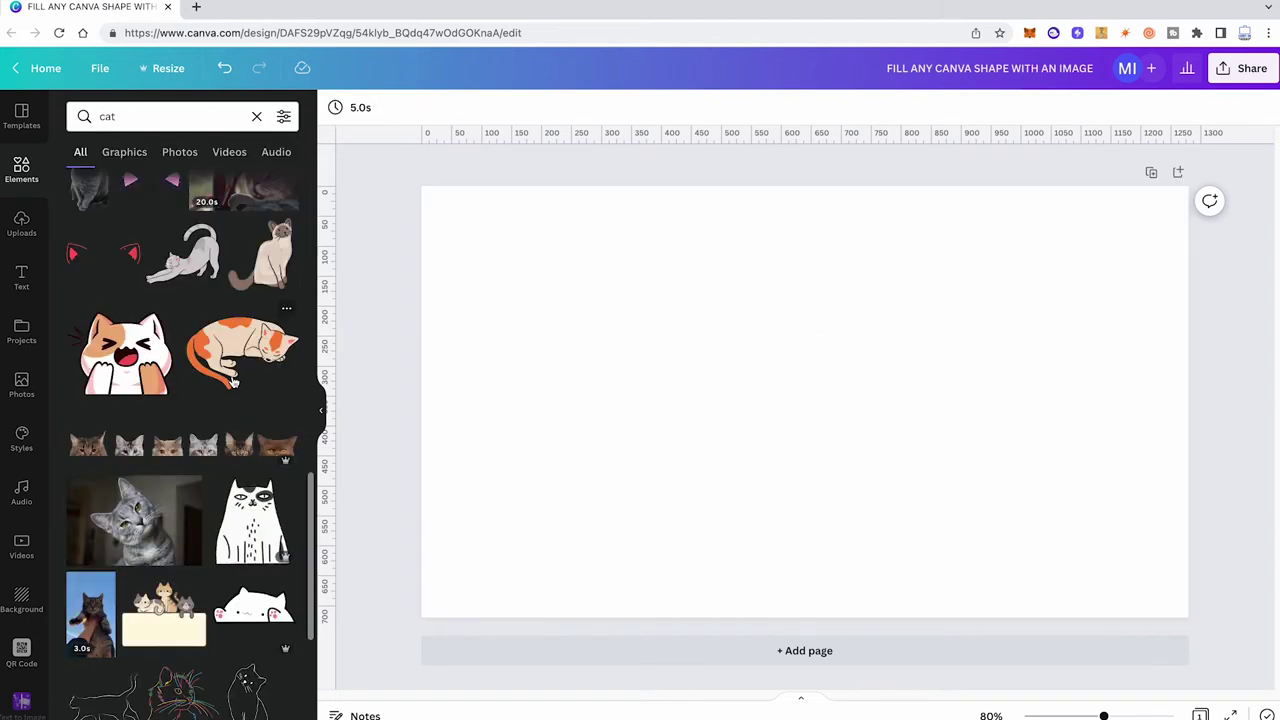
left_click(140, 518)
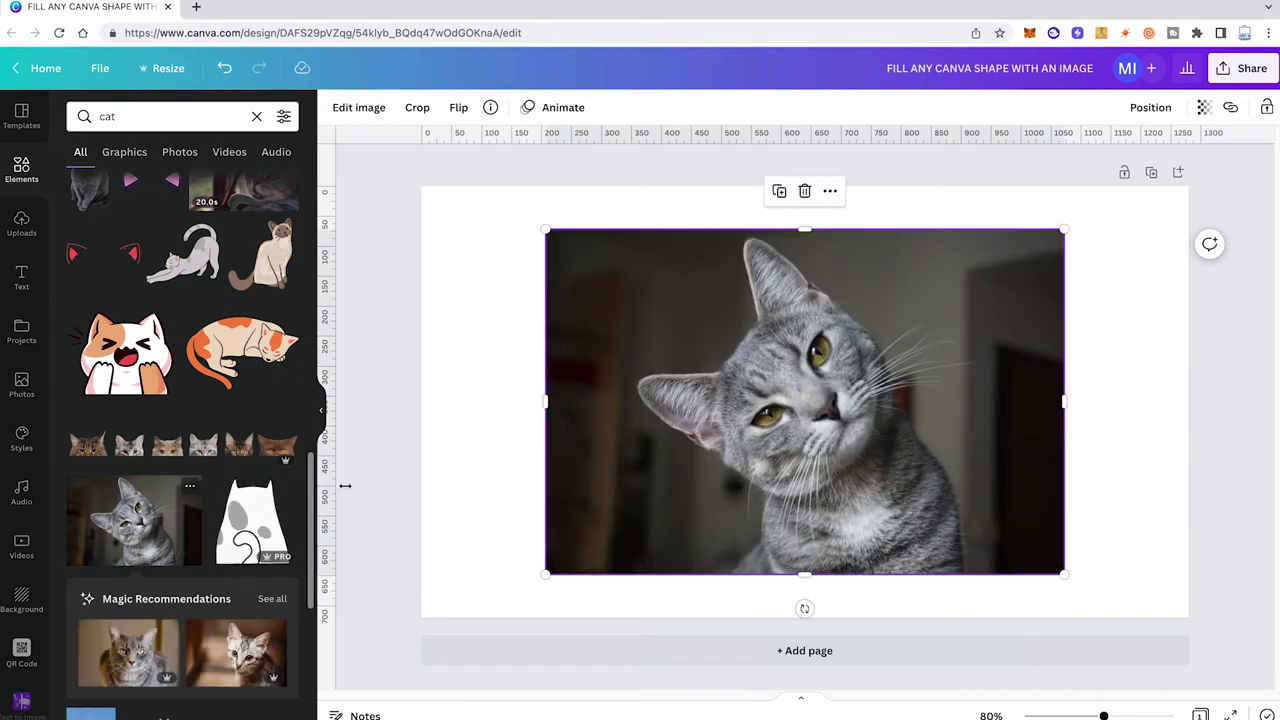
right_click(770, 500)
left_click(850, 643)
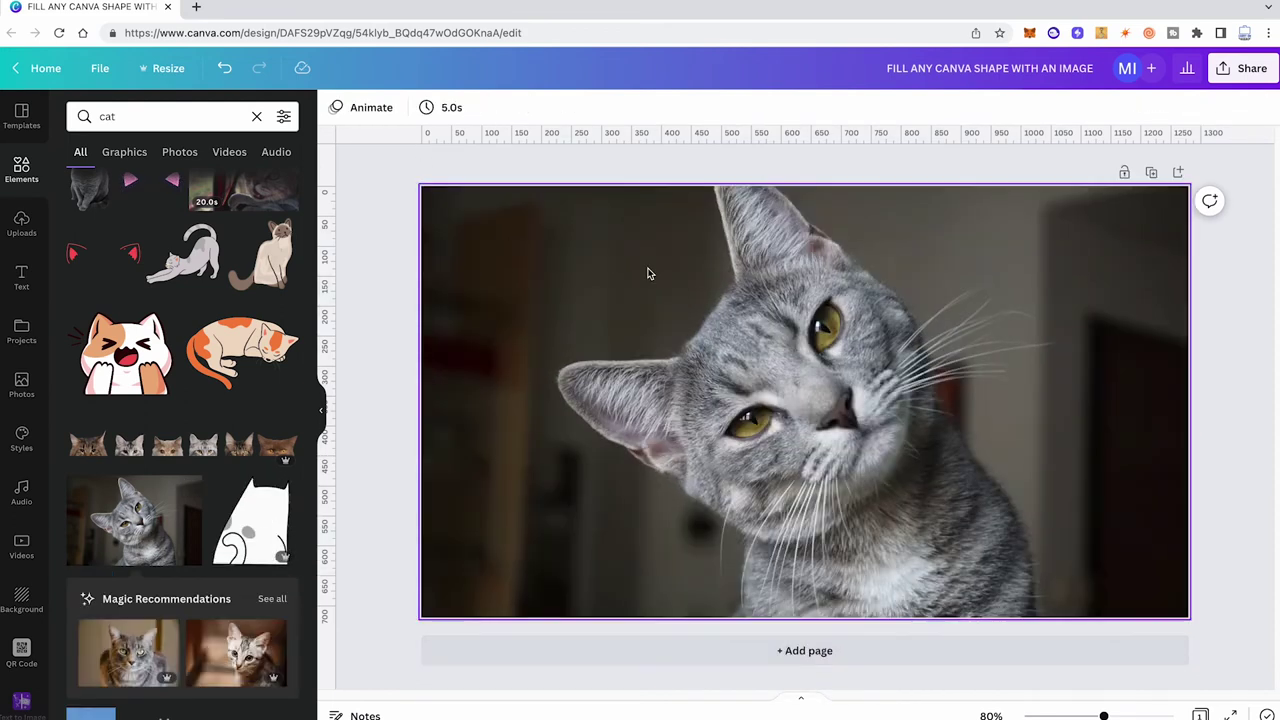
left_click(377, 109)
left_click(90, 341)
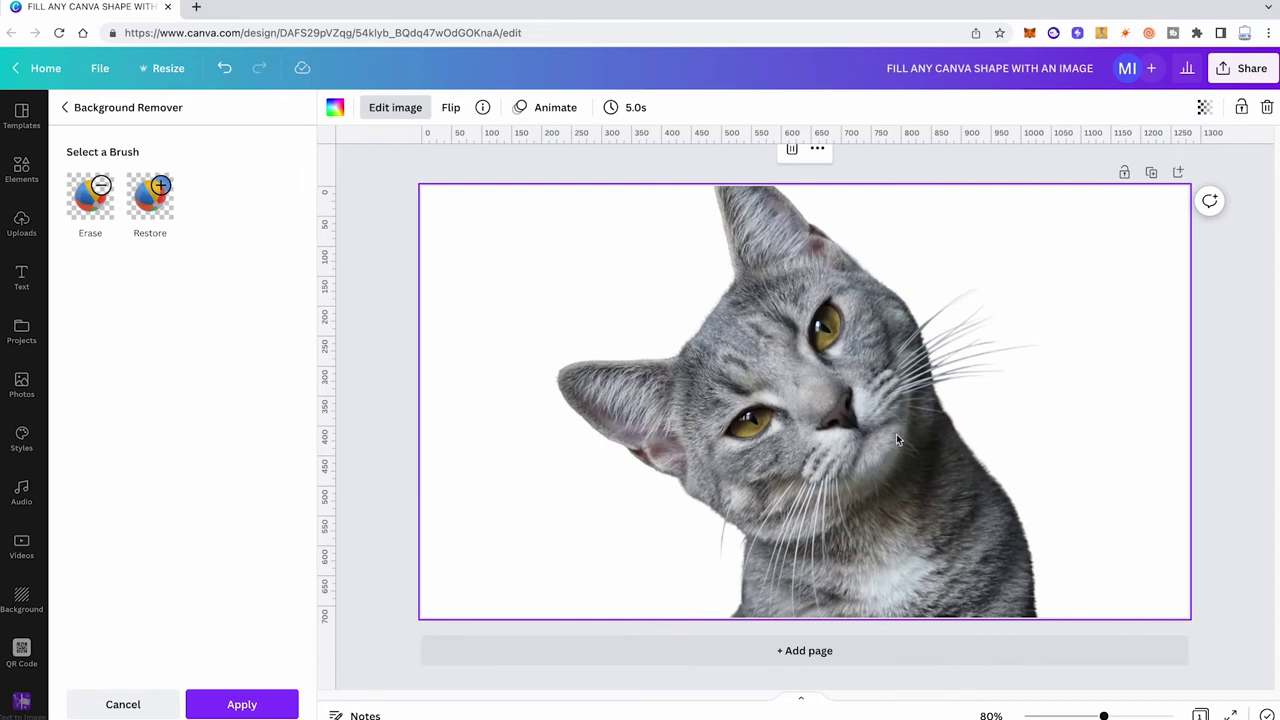
key("ctrl+z")
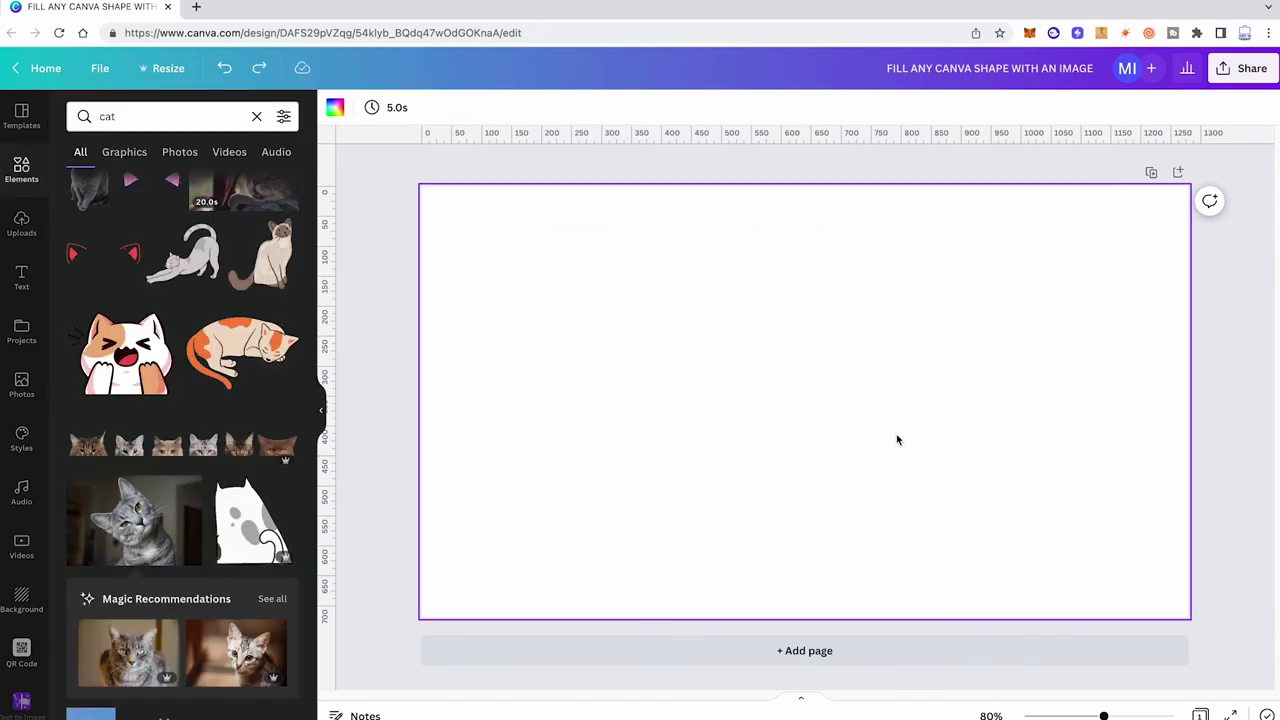
Search Elements for 'fish', add the teal fish graphic, and enlarge and centre it on the page
double_click(166, 116)
type("fish")
key("Return")
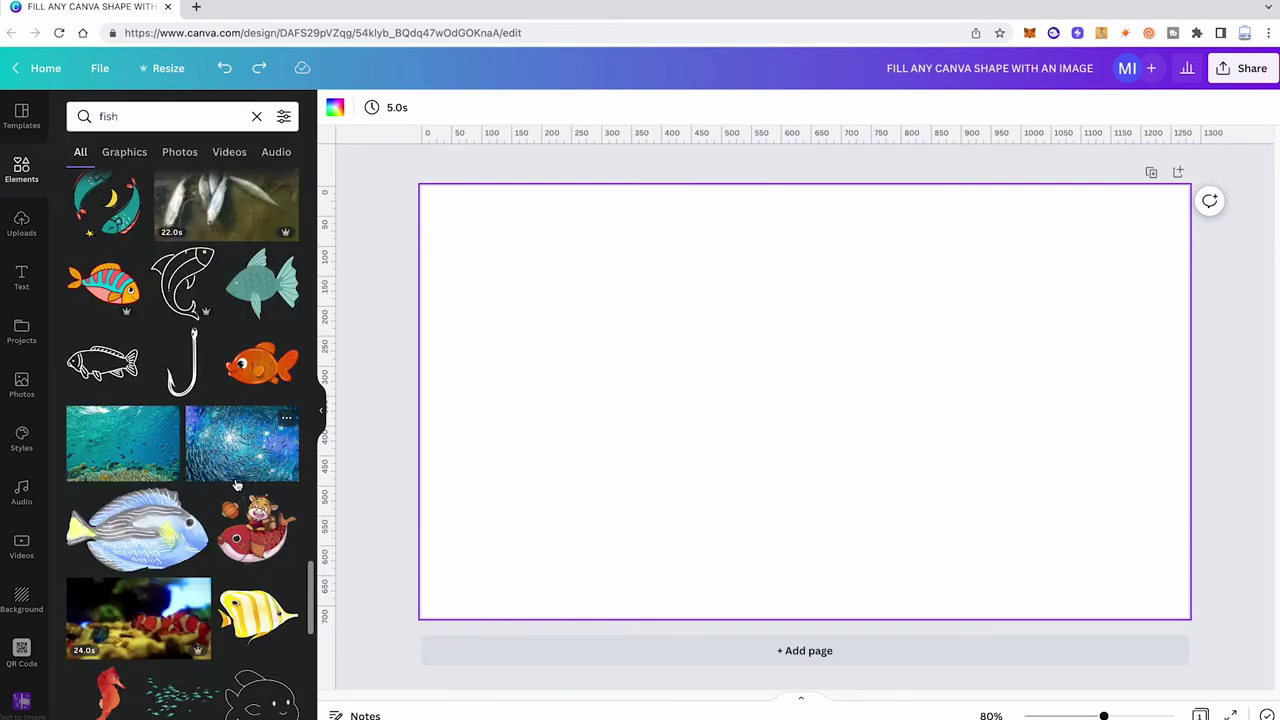
left_click_drag(262, 285, 550, 262)
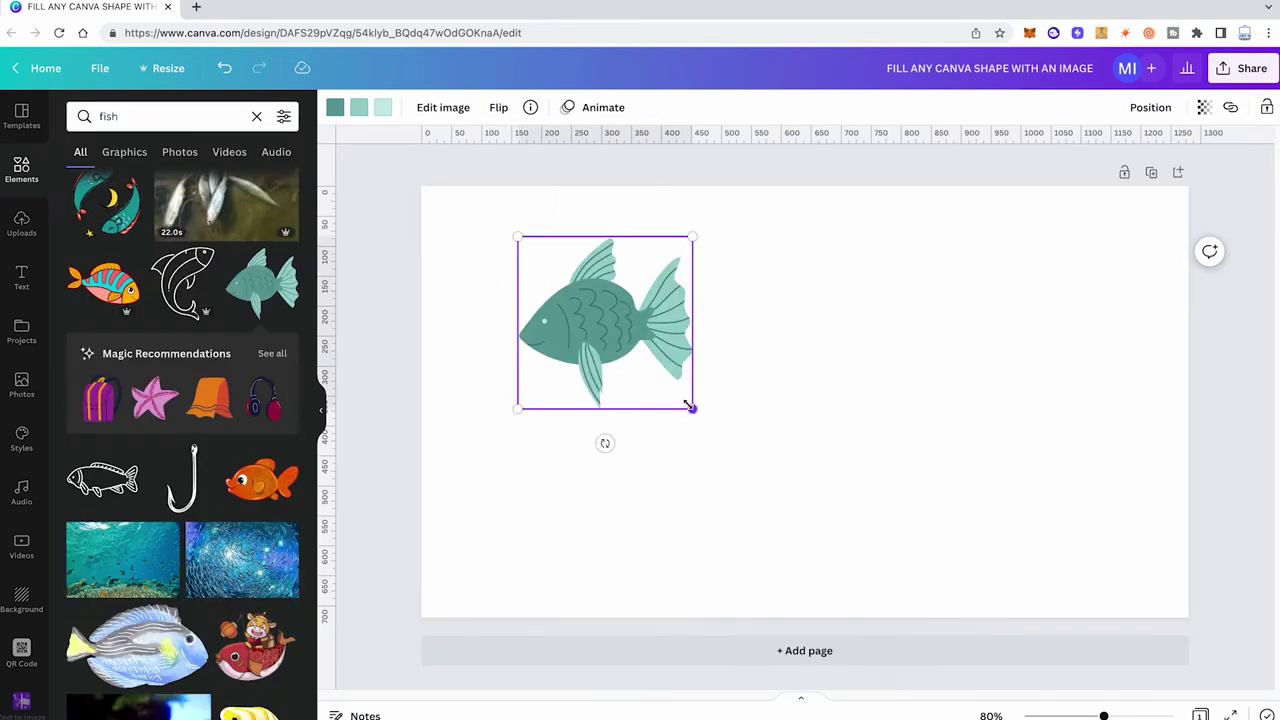
left_click_drag(689, 406, 949, 609)
left_click_drag(826, 448, 903, 403)
left_click(575, 346)
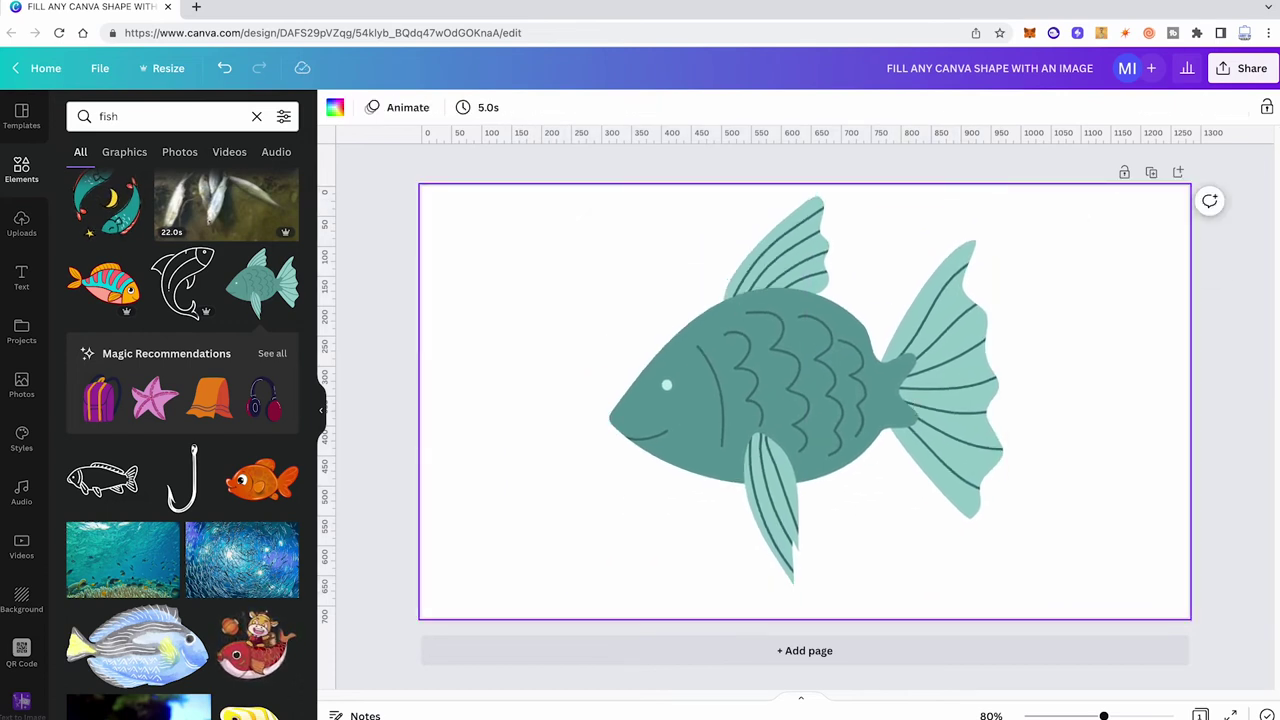
Download the teal fish design as a PNG with Transparent background ticked
left_click(1245, 68)
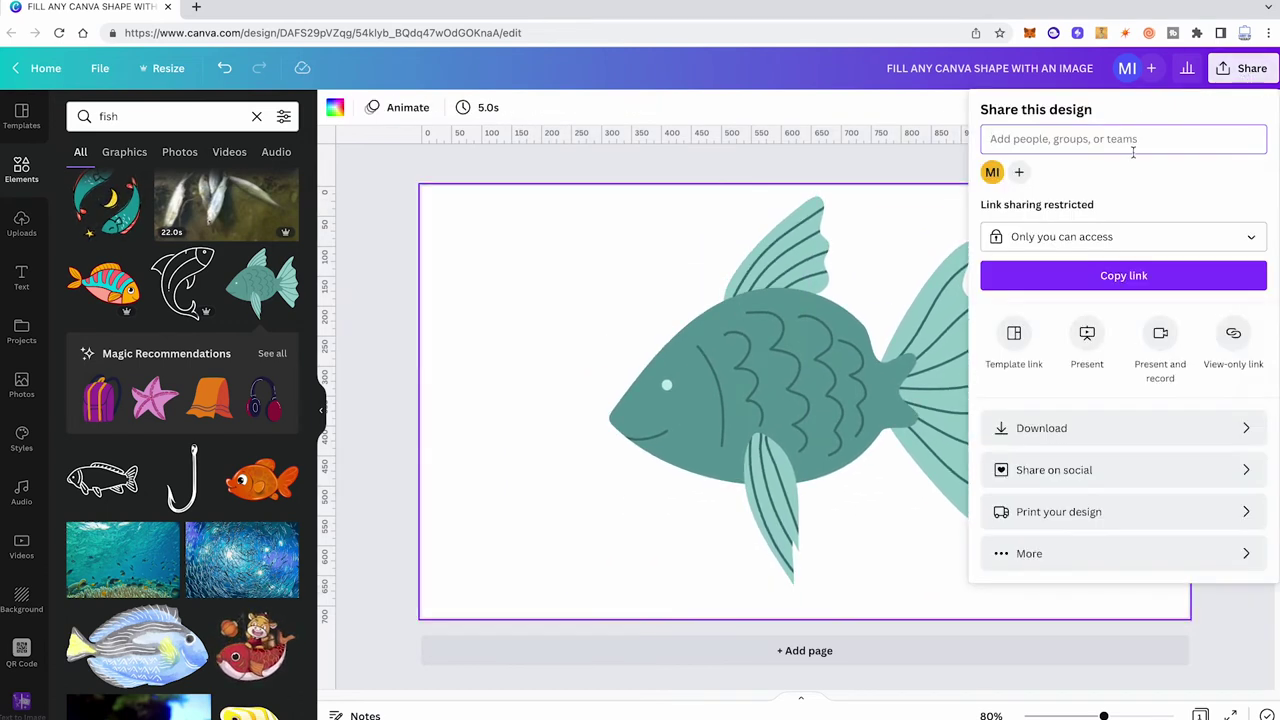
left_click(1052, 425)
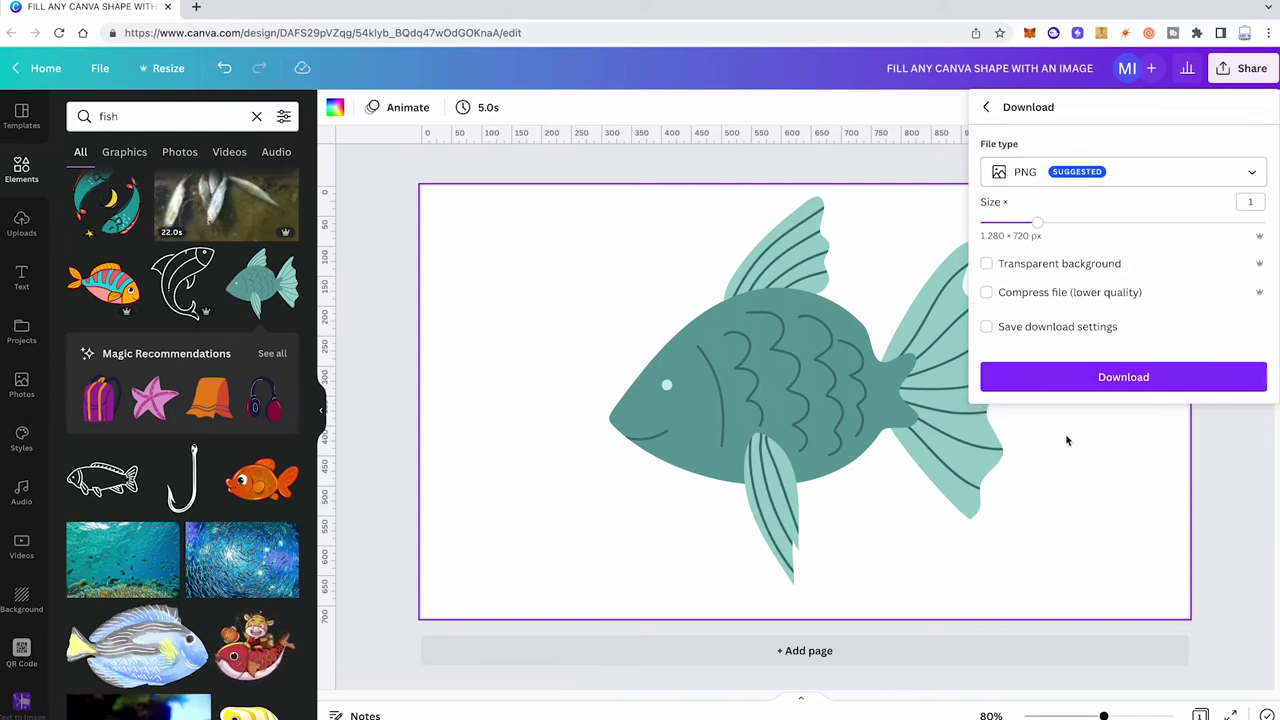
left_click(986, 264)
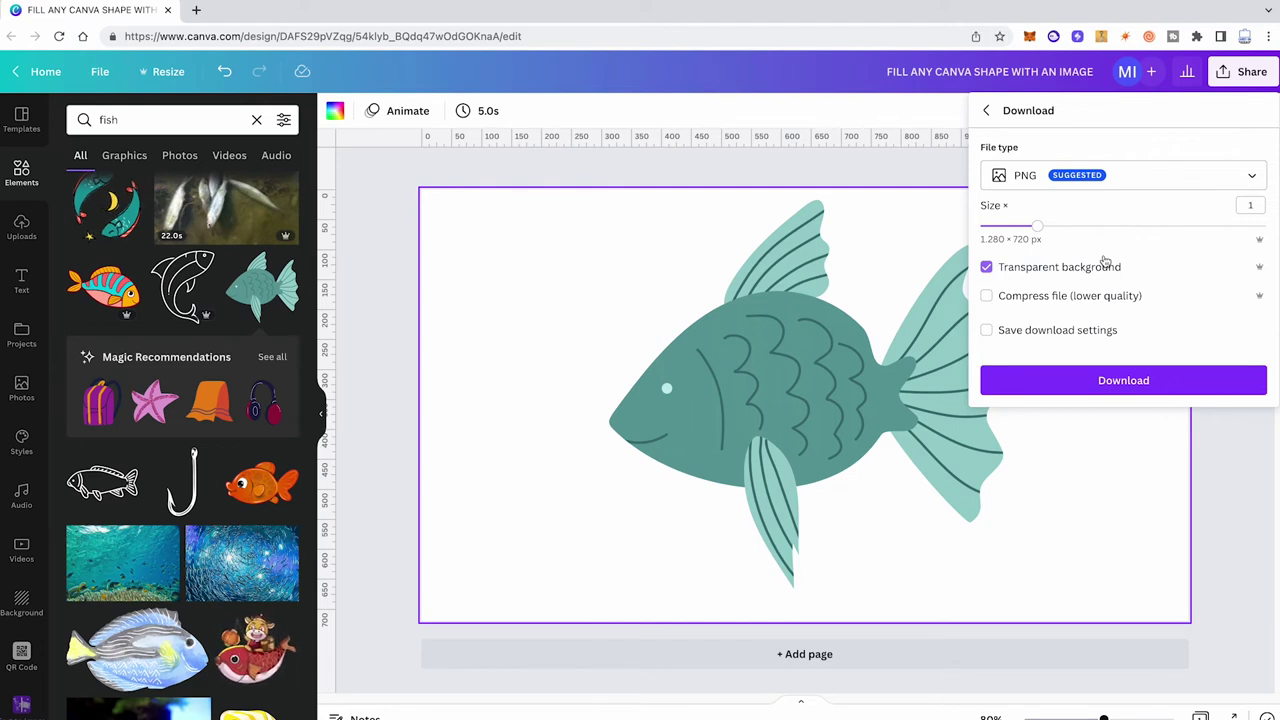
left_click(1156, 376)
left_click(563, 308)
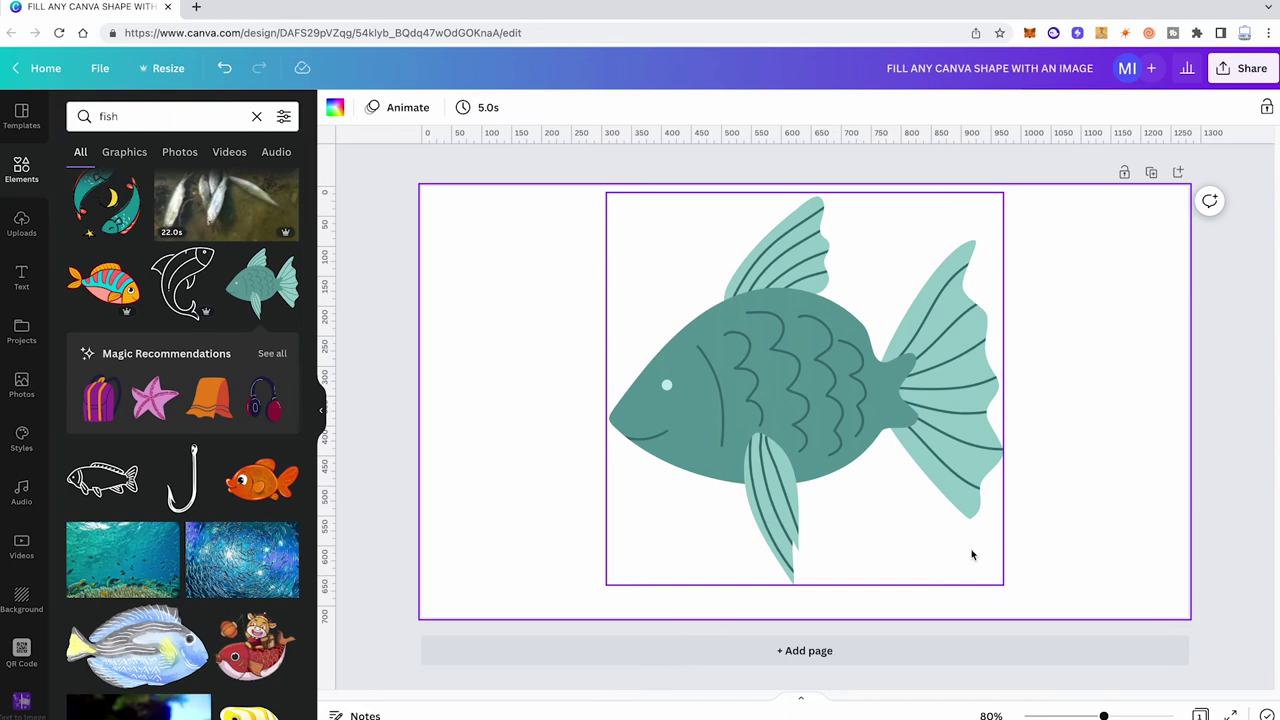
Add a new page and place the school-of-fish photo from a 'fish' Photos search on it
left_click(817, 651)
left_click(21, 385)
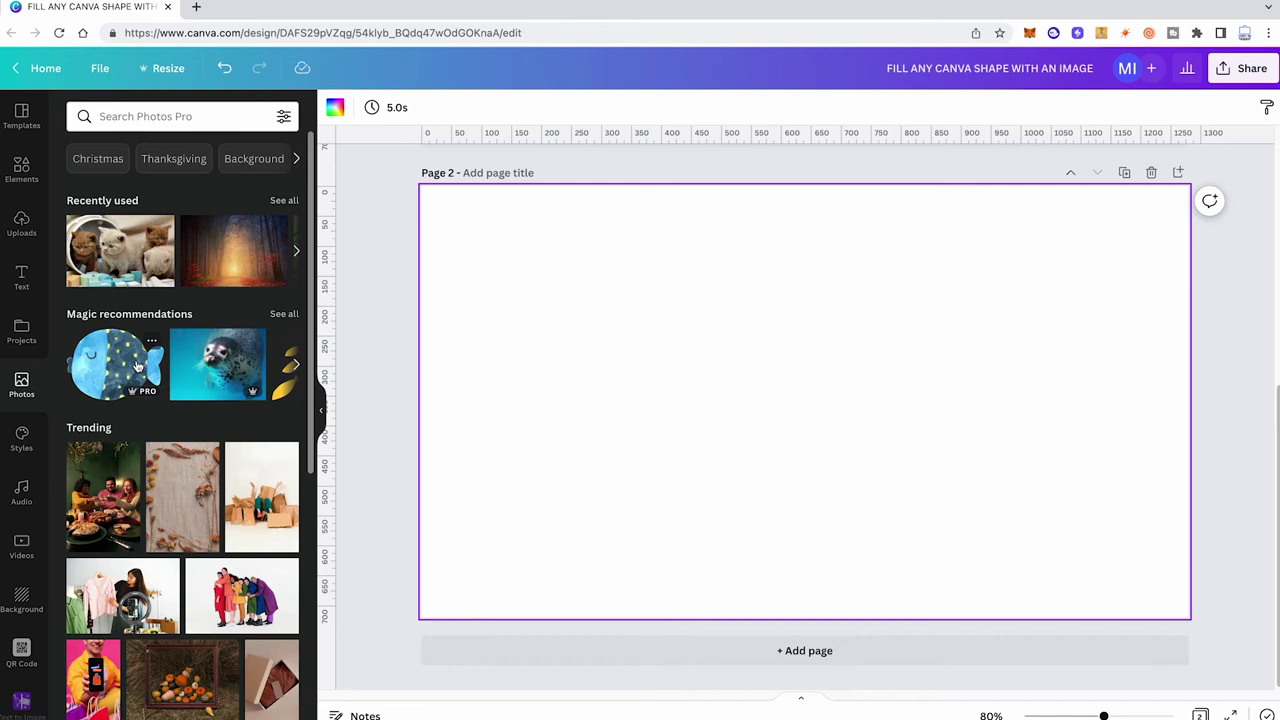
left_click(164, 117)
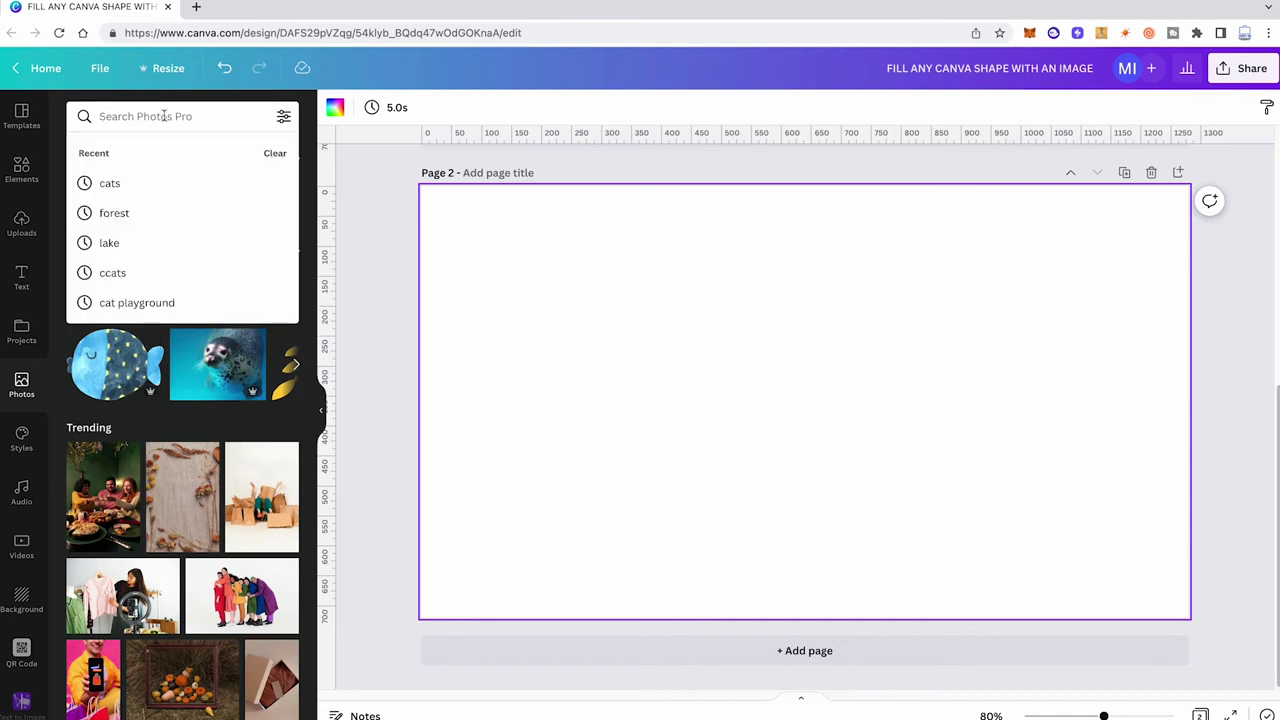
type("fish")
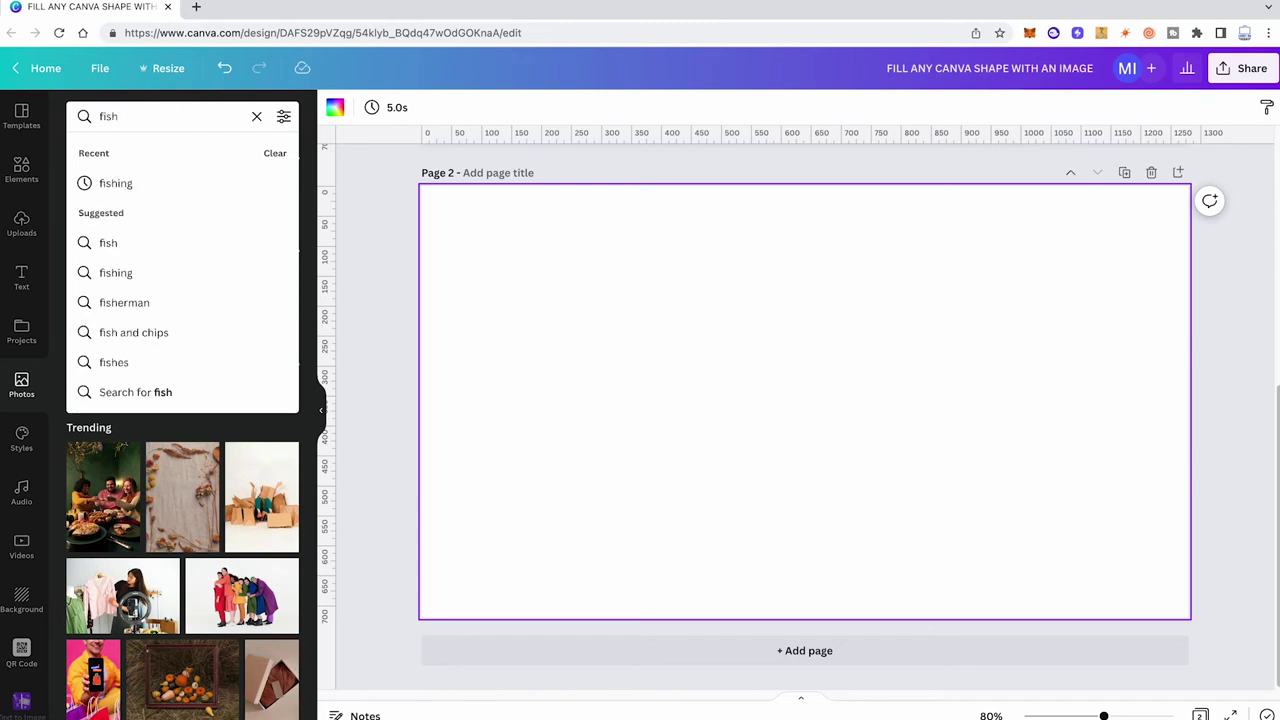
key("Return")
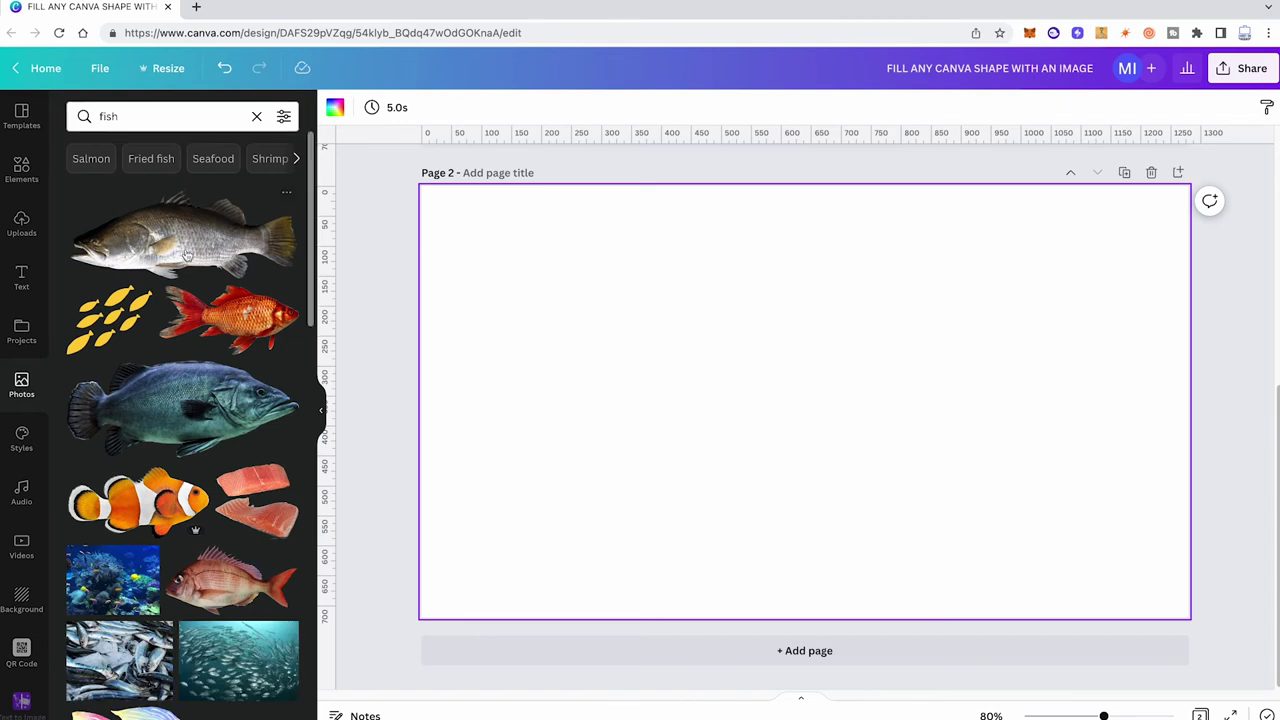
scroll(219, 236, "down", 5)
scroll(219, 236, "down", 8)
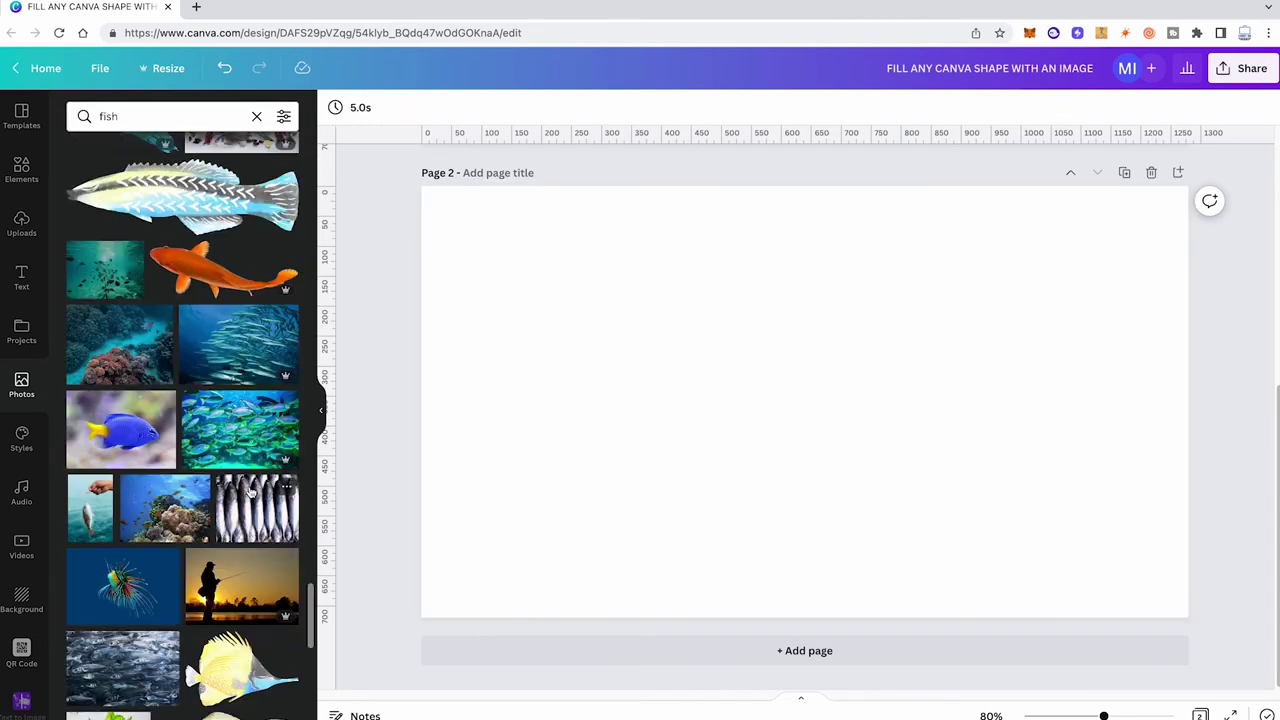
left_click(238, 430)
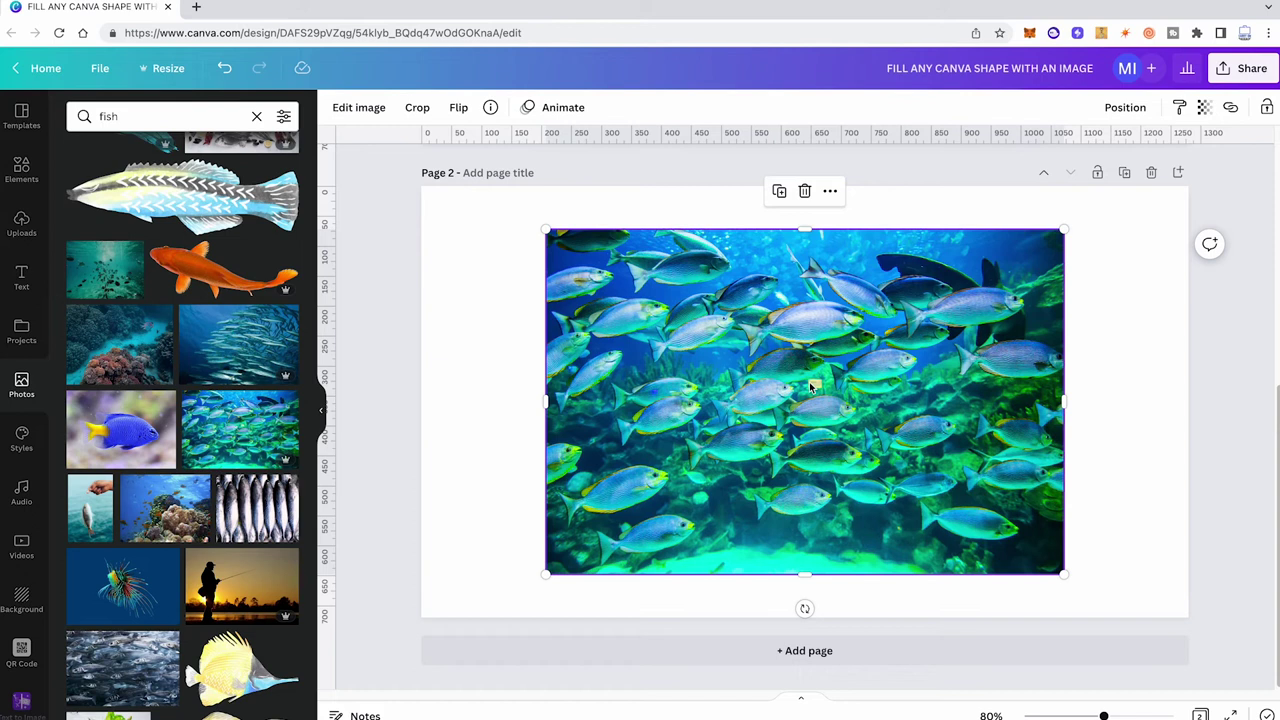
Set the fish photo as page 2's background and download only Page 2 as a PNG
right_click(787, 306)
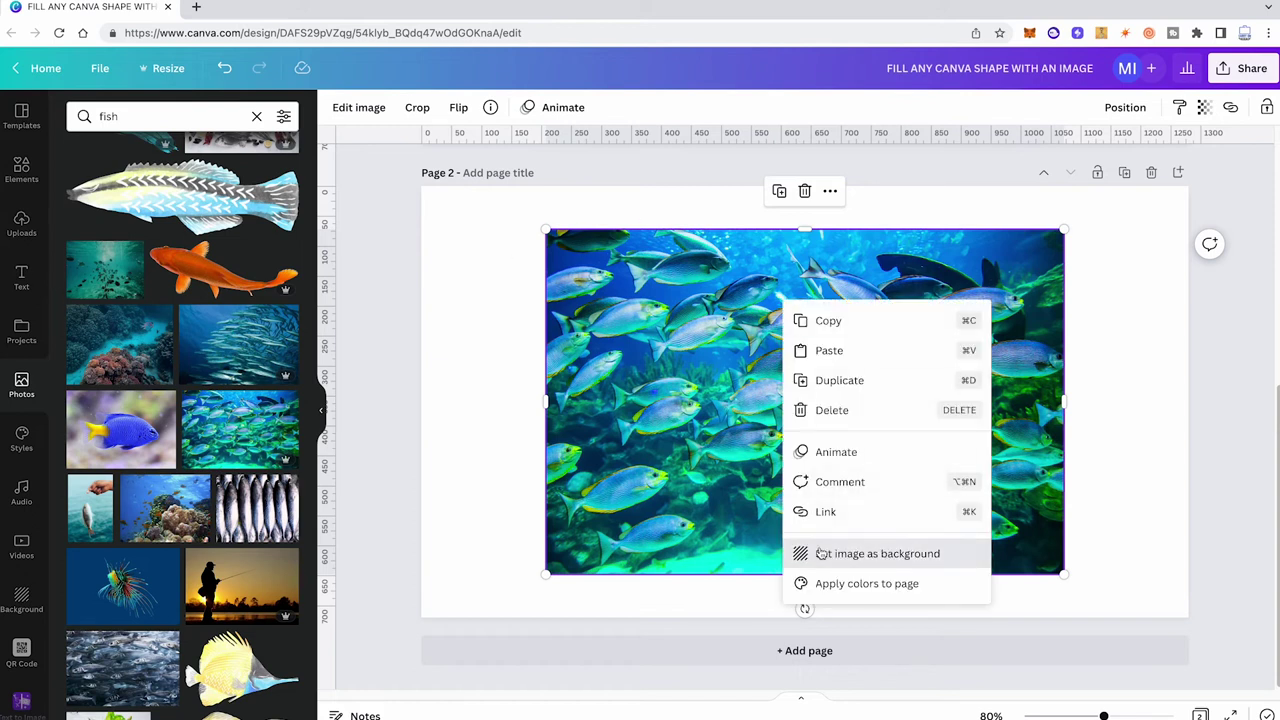
left_click(789, 547)
left_click(1244, 74)
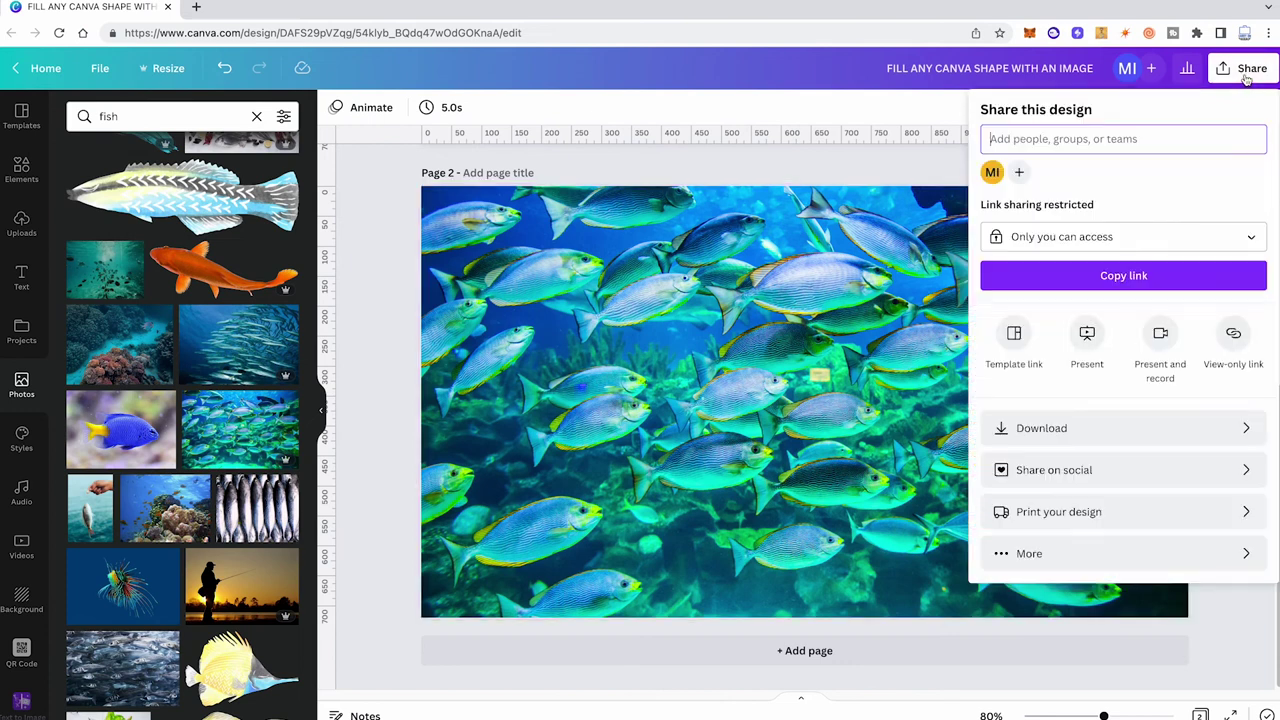
left_click(1050, 428)
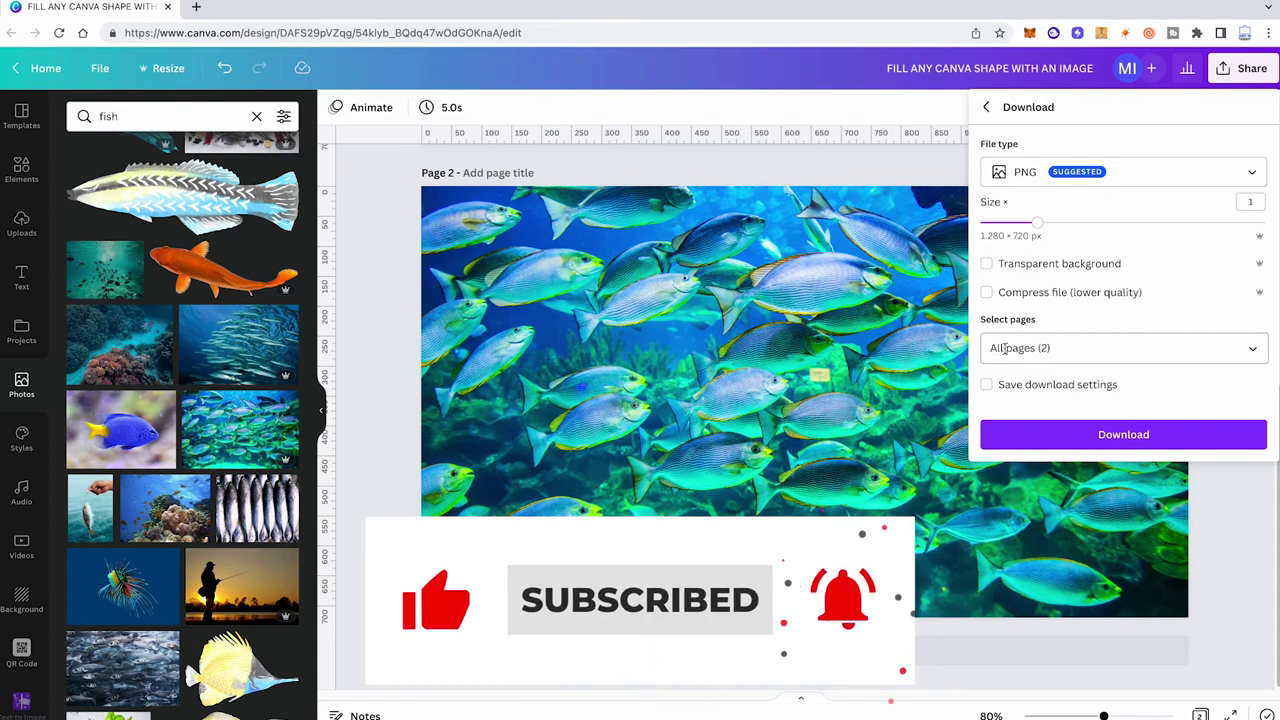
left_click(1060, 347)
left_click(1254, 391)
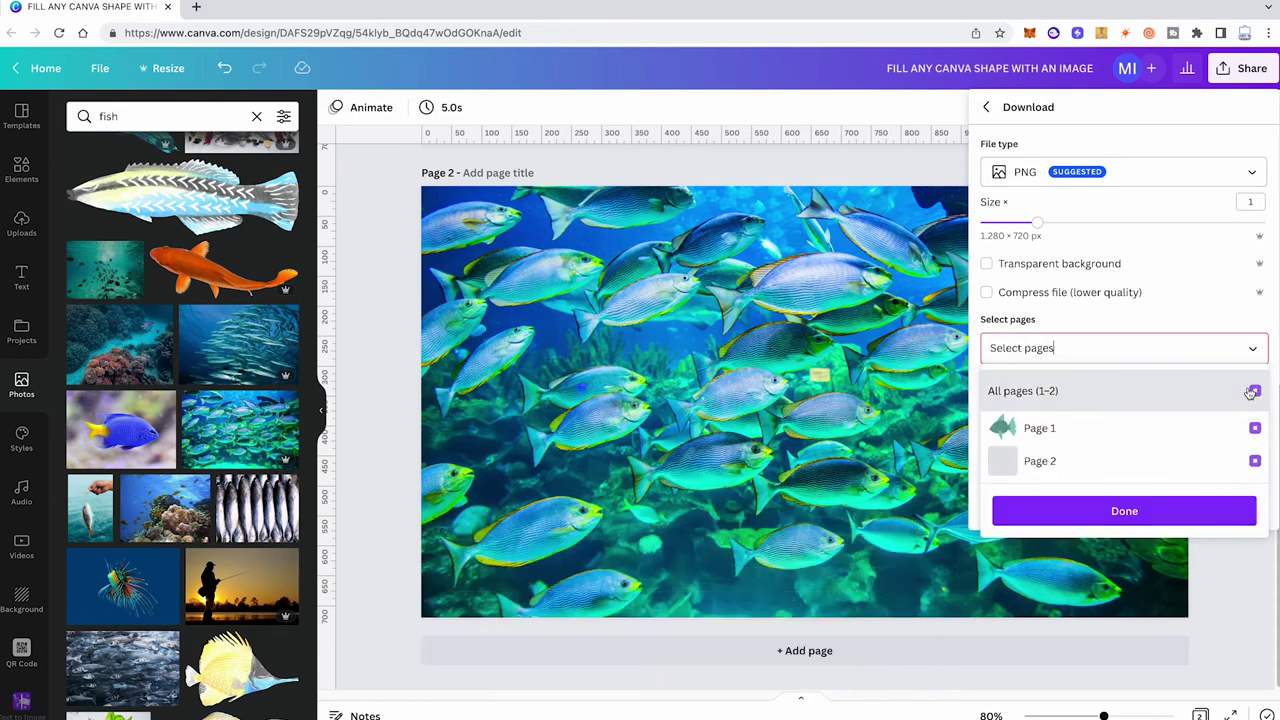
left_click(1255, 462)
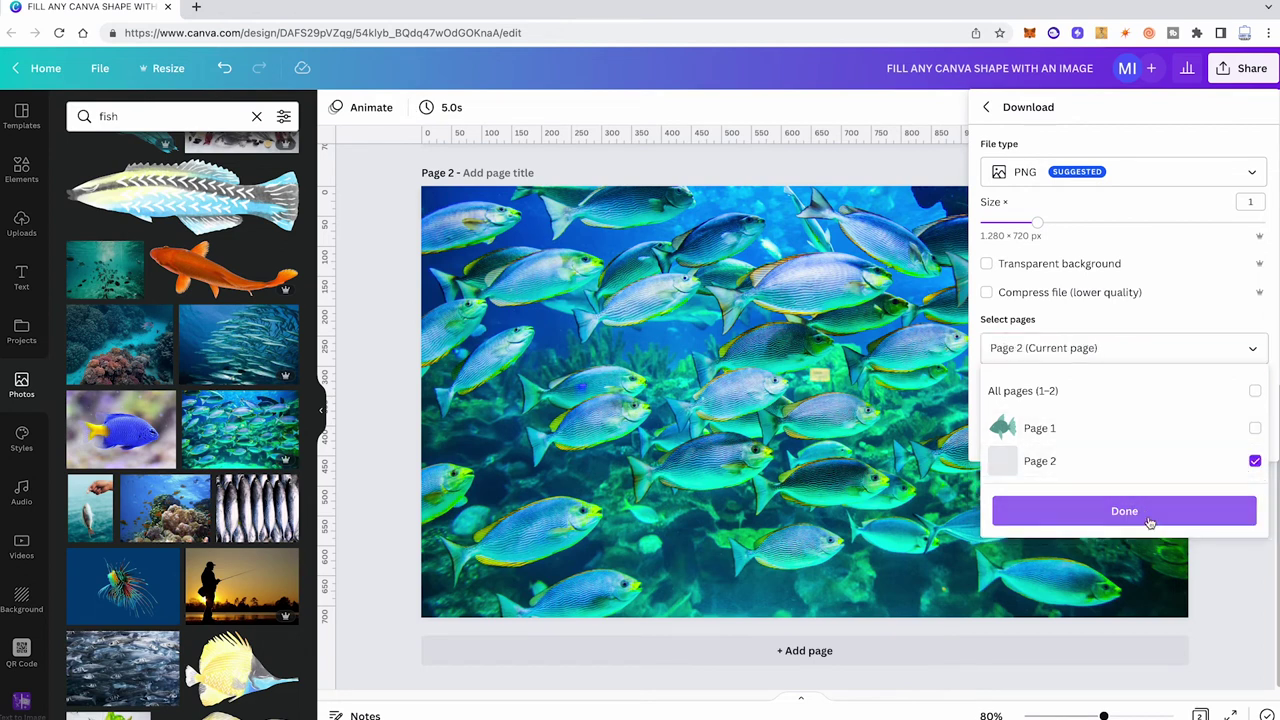
left_click(1040, 511)
left_click(1122, 436)
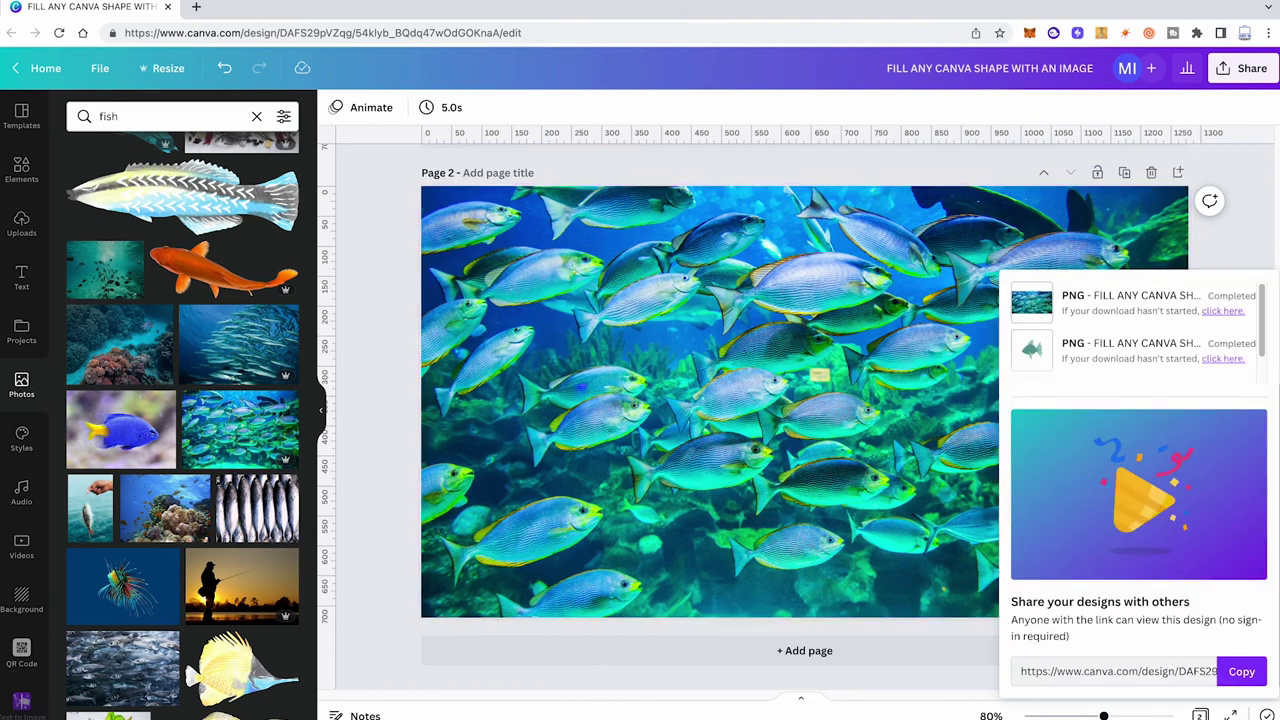
Switch to Photoshop, create a new blank document, and show the Layers panel
left_click(250, 714)
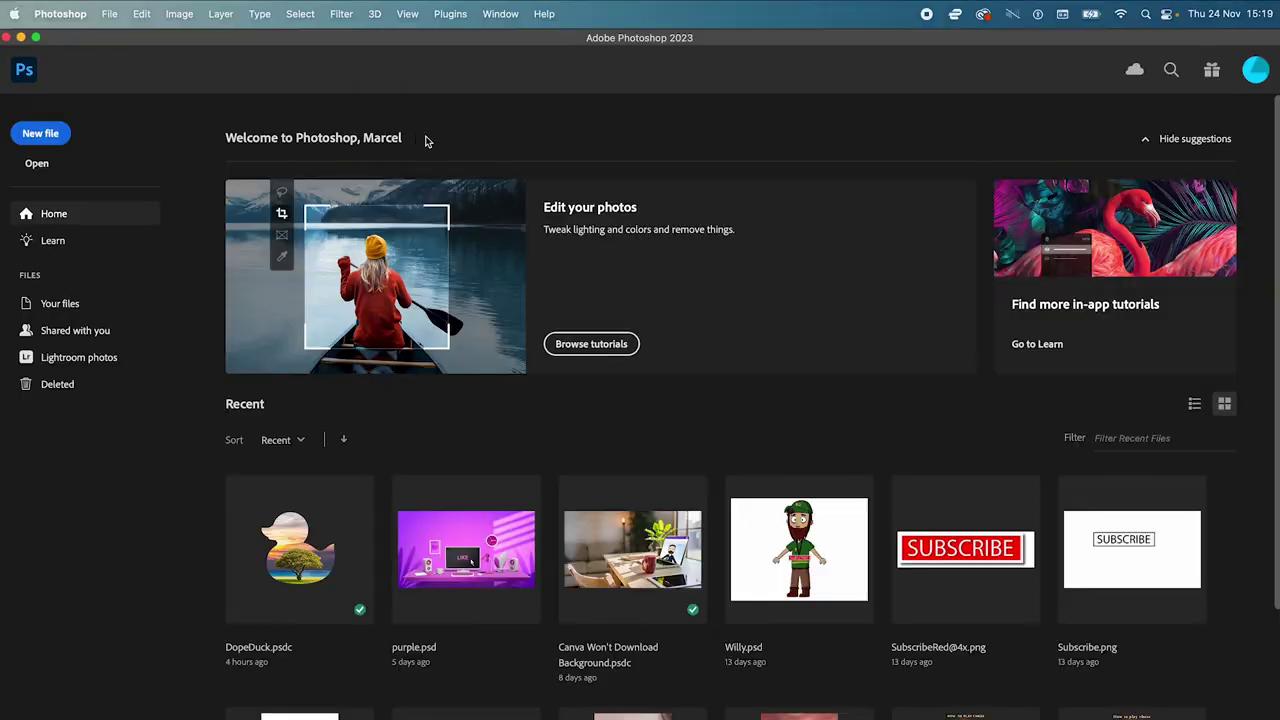
left_click(40, 133)
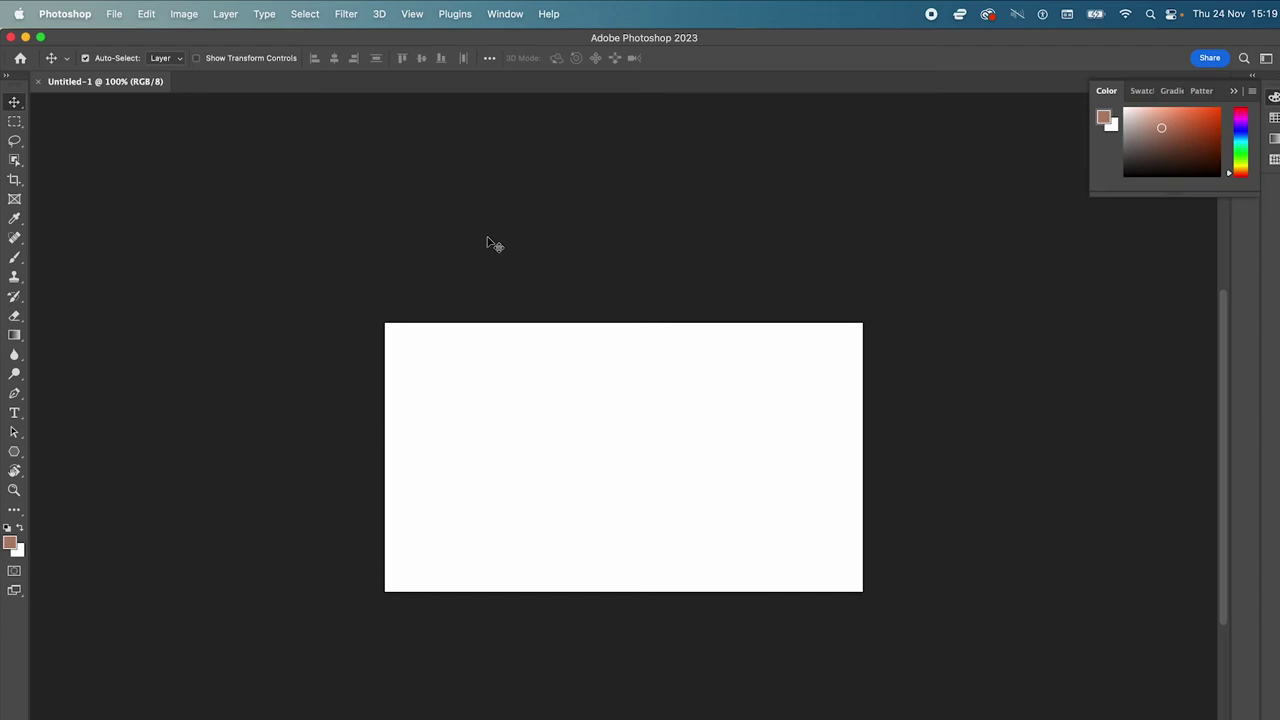
left_click(506, 12)
left_click(514, 316)
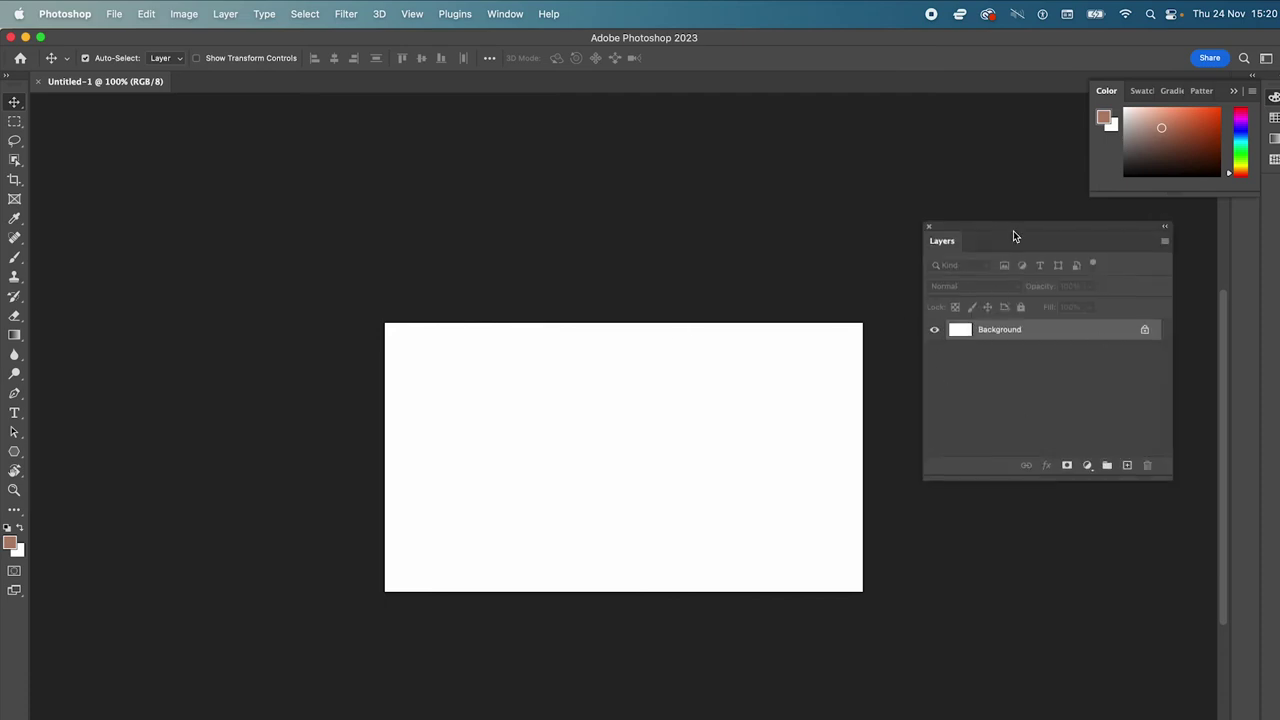
Open the teal fish illustration PNG from Downloads as a new Photoshop document
left_click(113, 13)
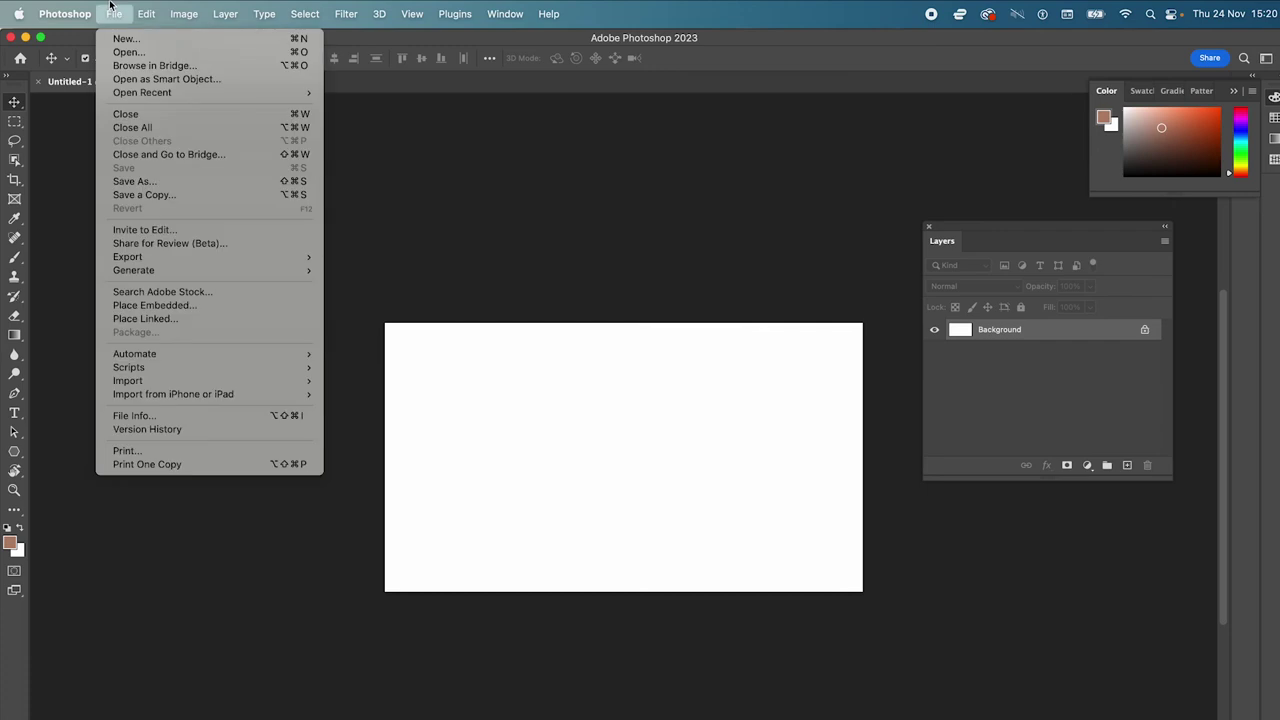
left_click(127, 53)
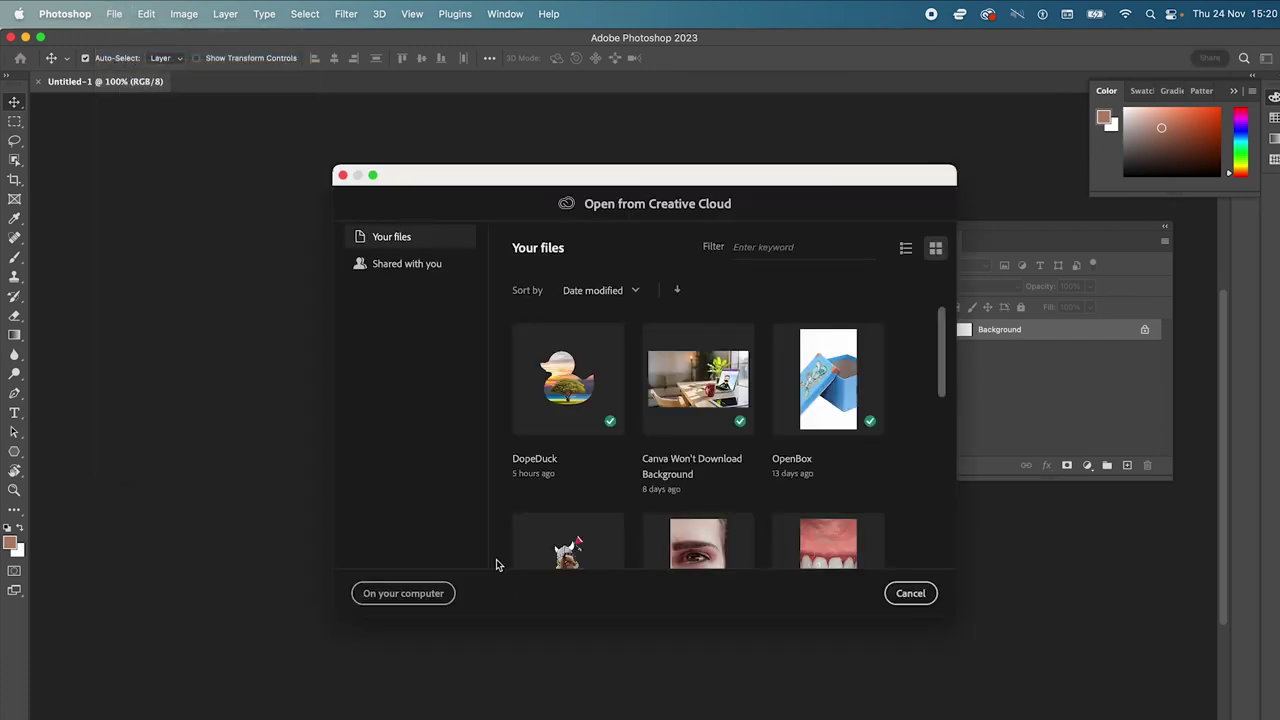
left_click(407, 596)
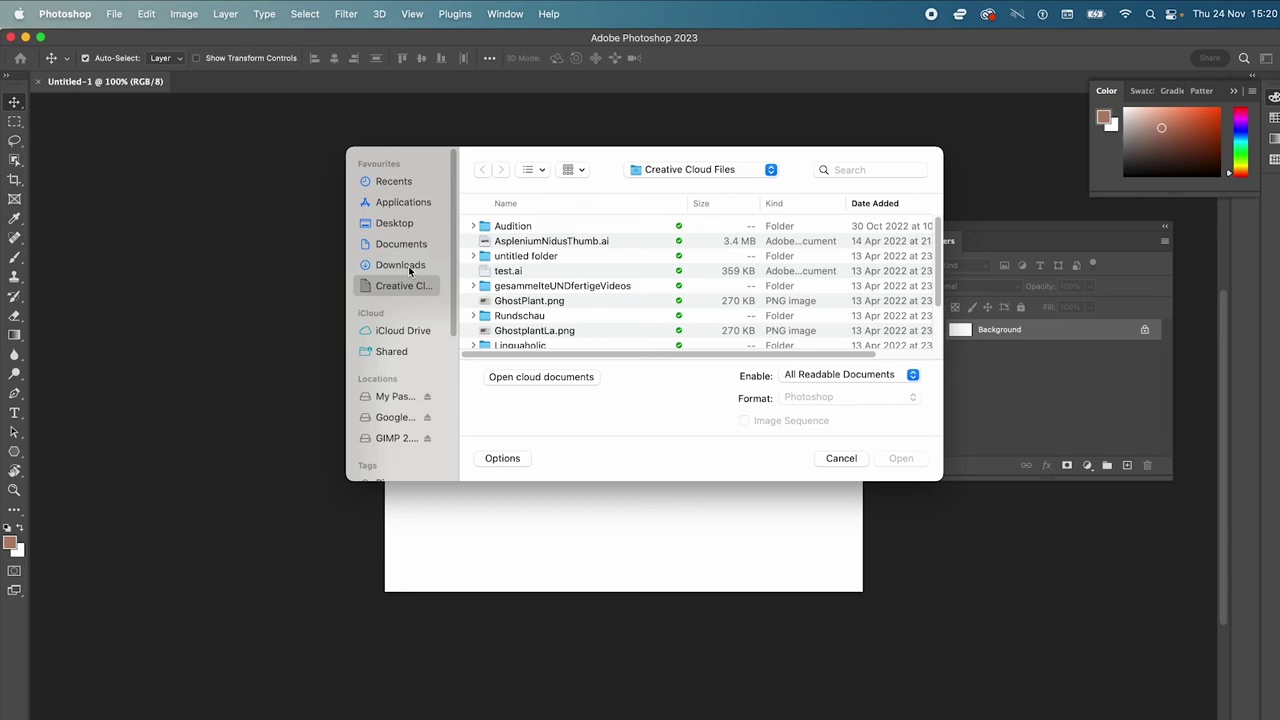
left_click(400, 265)
left_click(558, 241)
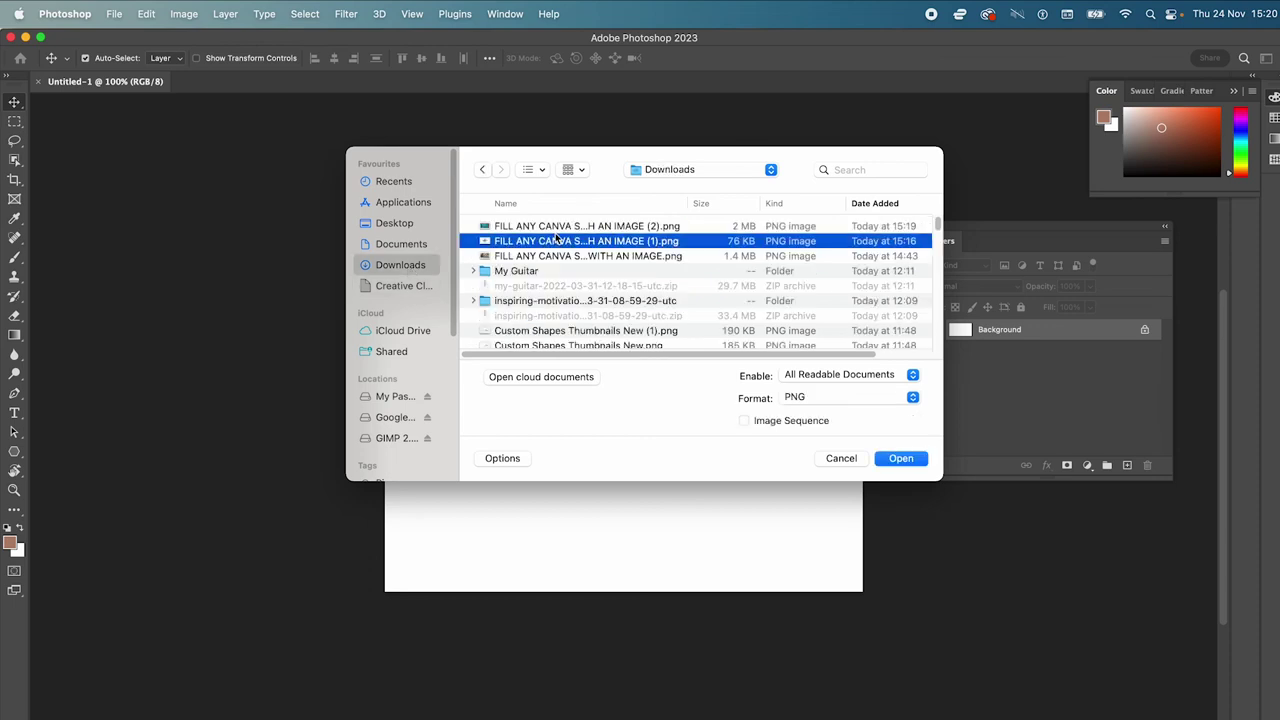
left_click(901, 459)
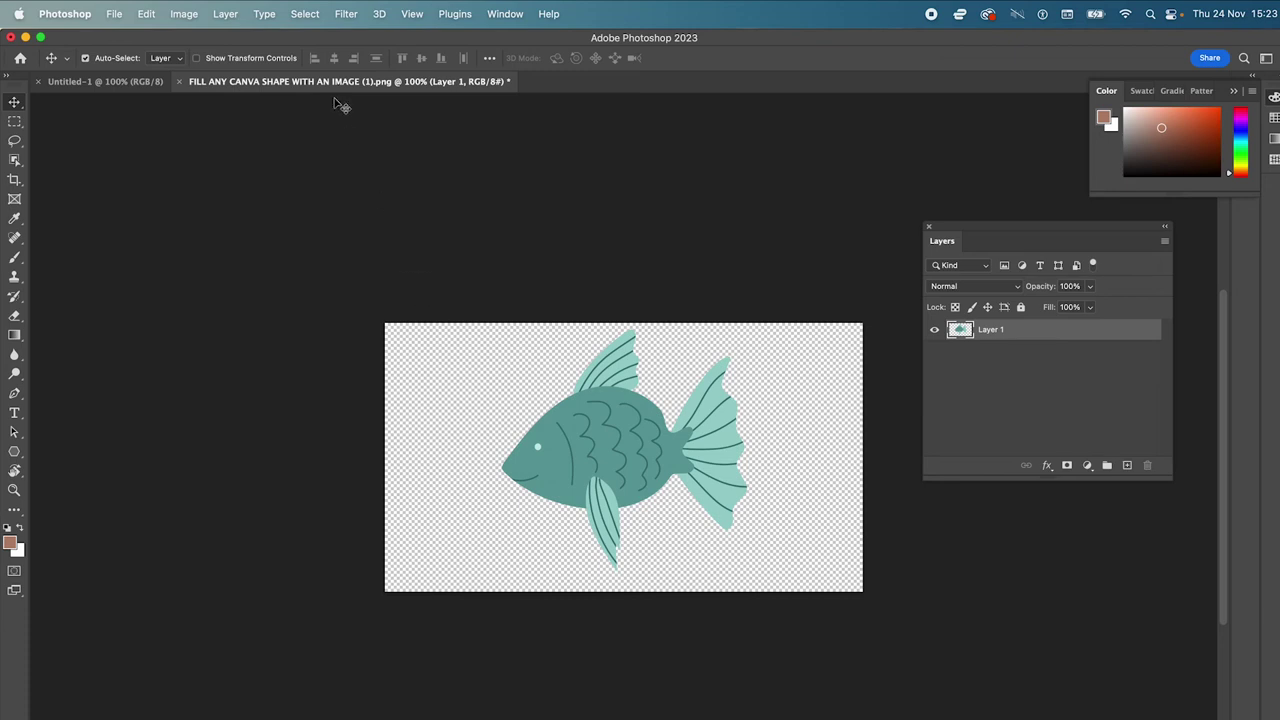
Drag the school-of-fish photo from Finder's Downloads folder into the Photoshop fish document
left_click(93, 13)
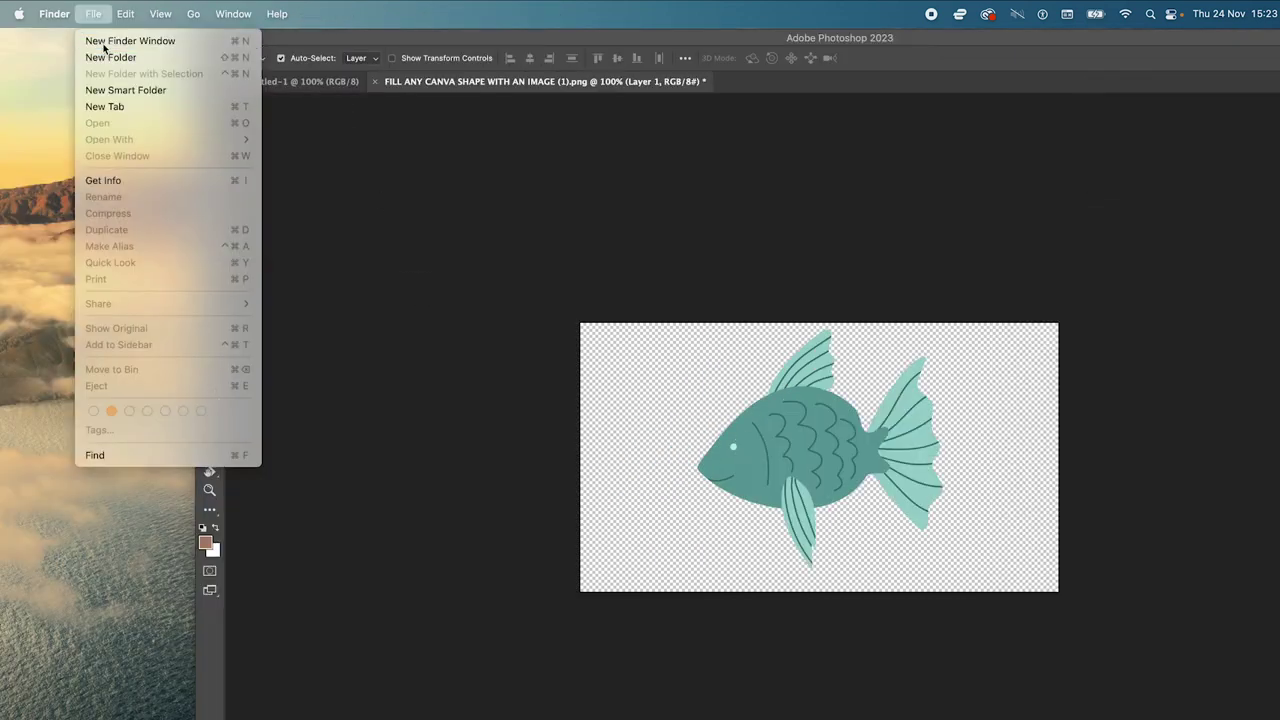
left_click(104, 43)
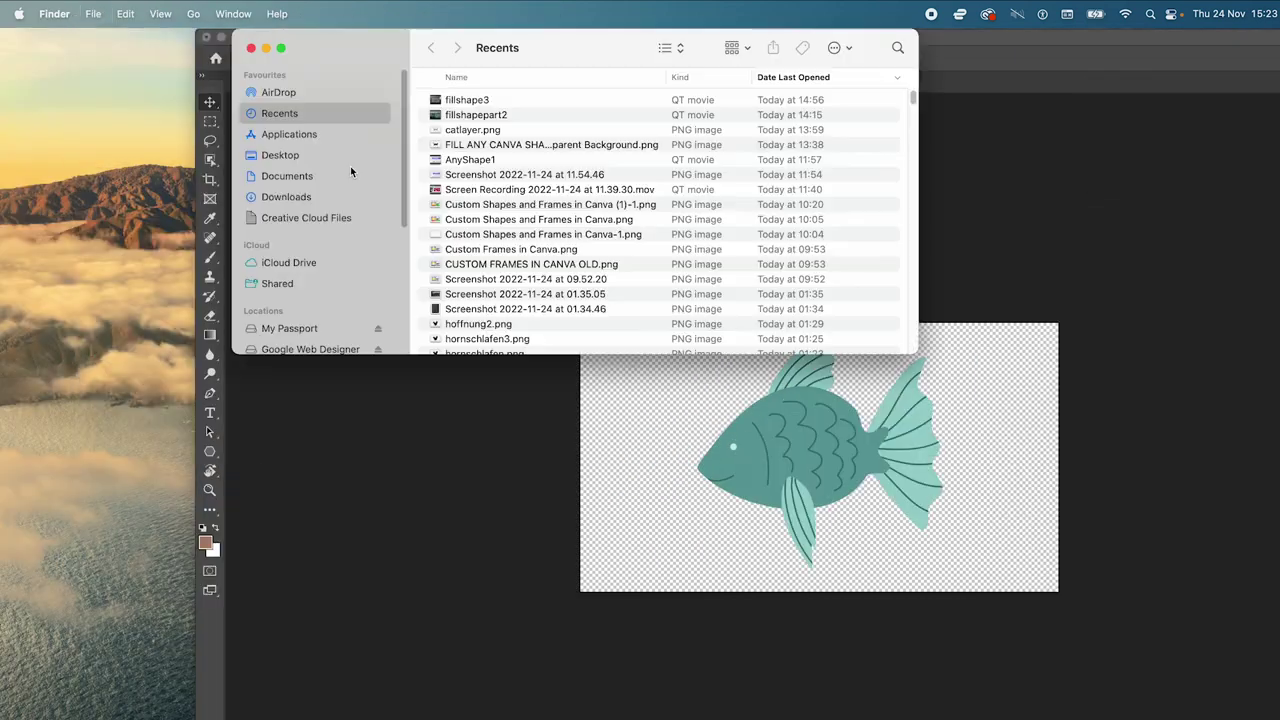
left_click(301, 197)
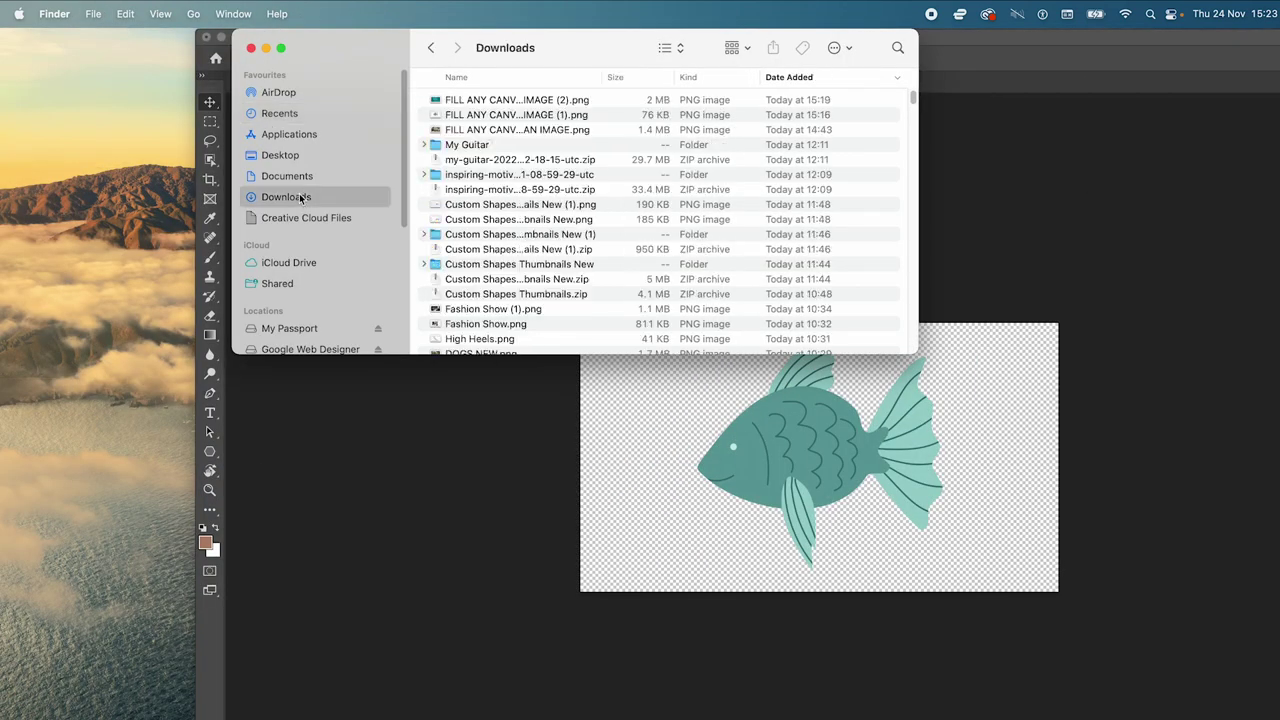
left_click(487, 103)
key("space")
key("space")
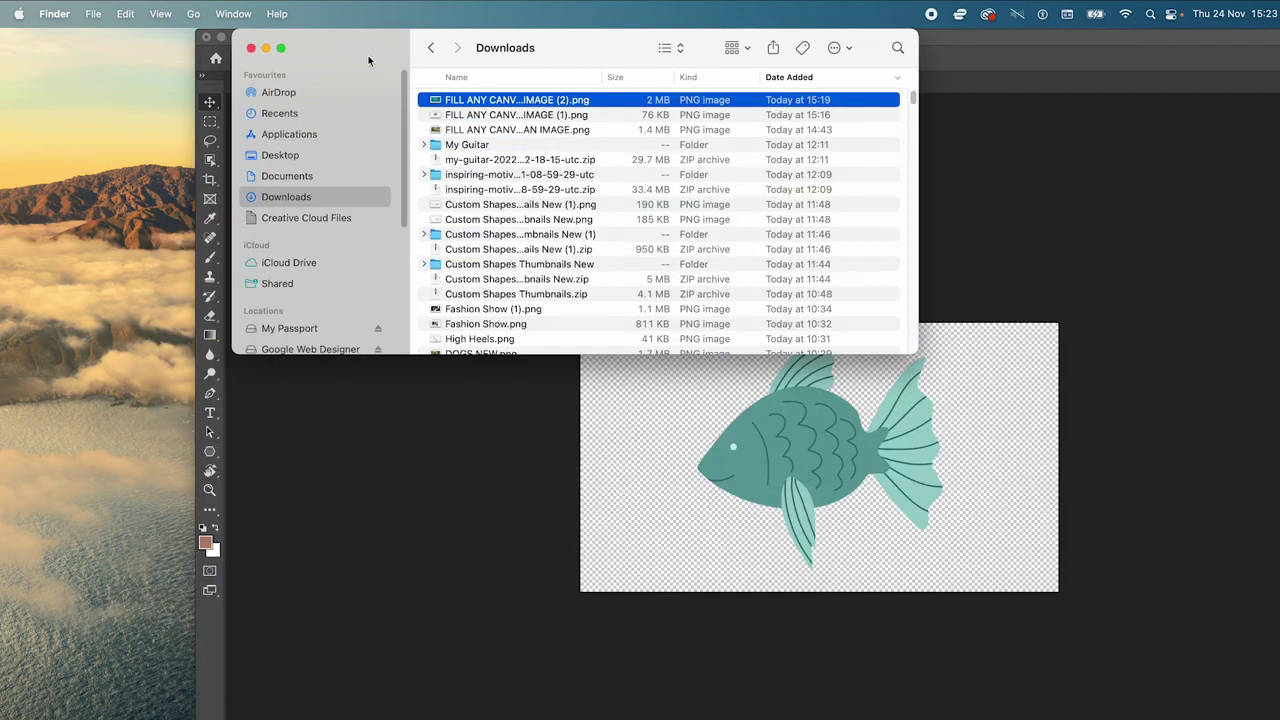
left_click_drag(368, 55, 141, 55)
left_click_drag(285, 115, 478, 558)
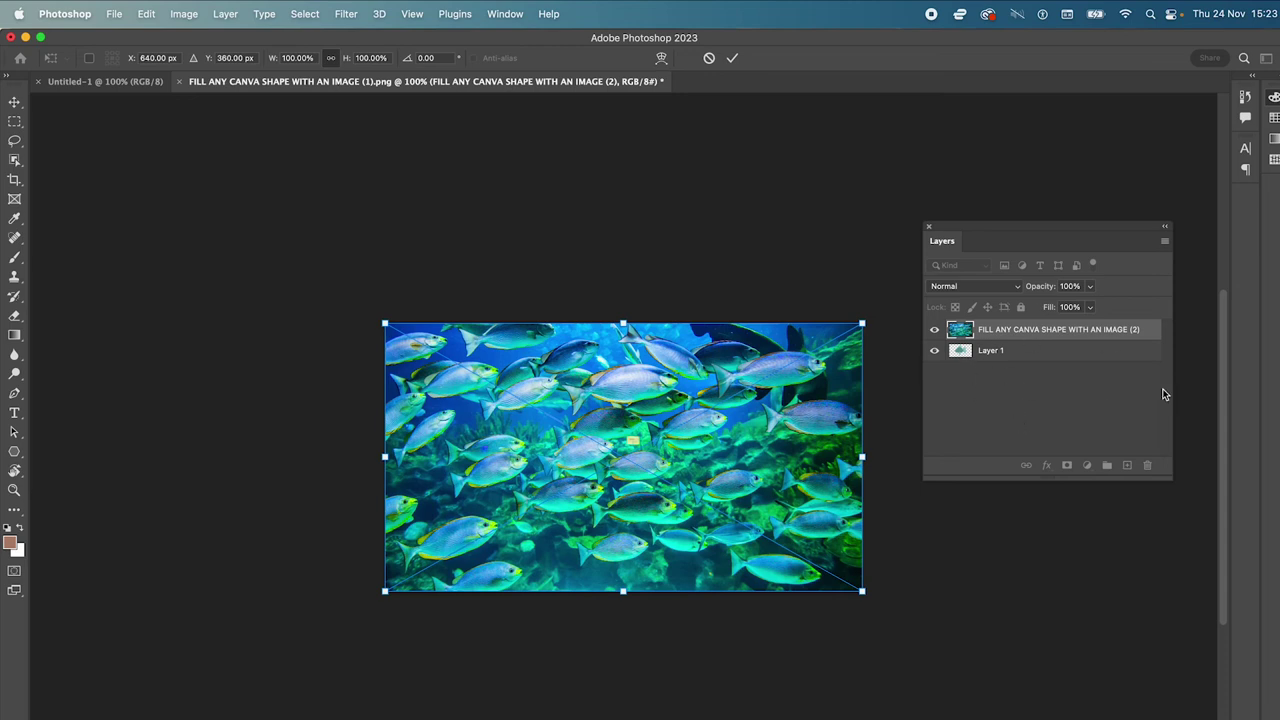
Commit the placed school-of-fish photo and arrange it directly above the teal fish Layer 1
key("Return")
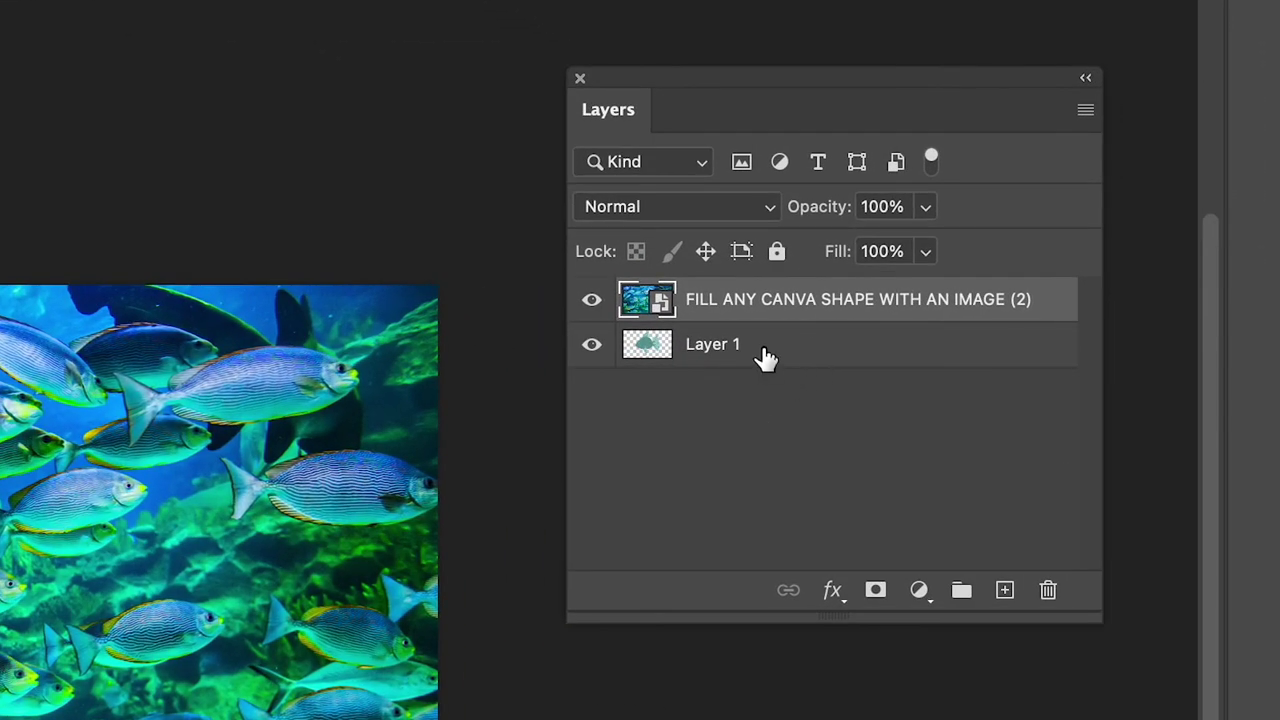
left_click(760, 352)
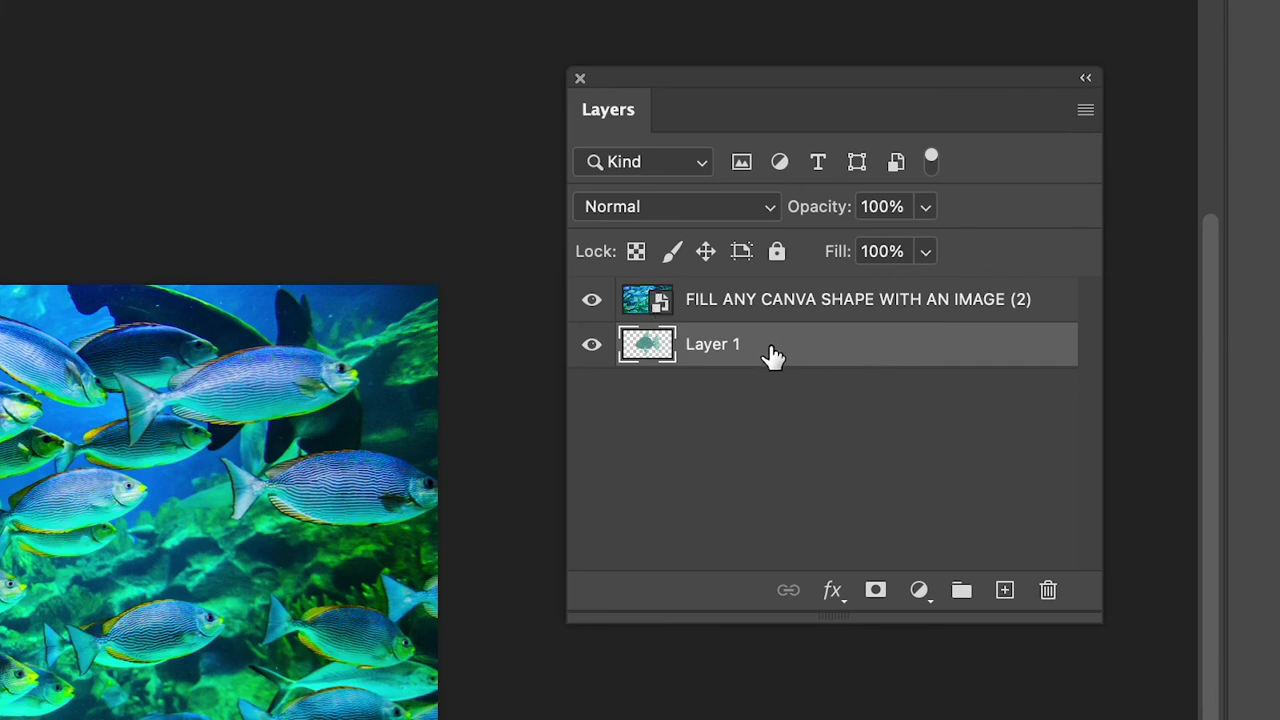
mouse_move(771, 354)
left_mouse_down()
mouse_move(766, 286)
mouse_move(774, 343)
left_mouse_up()
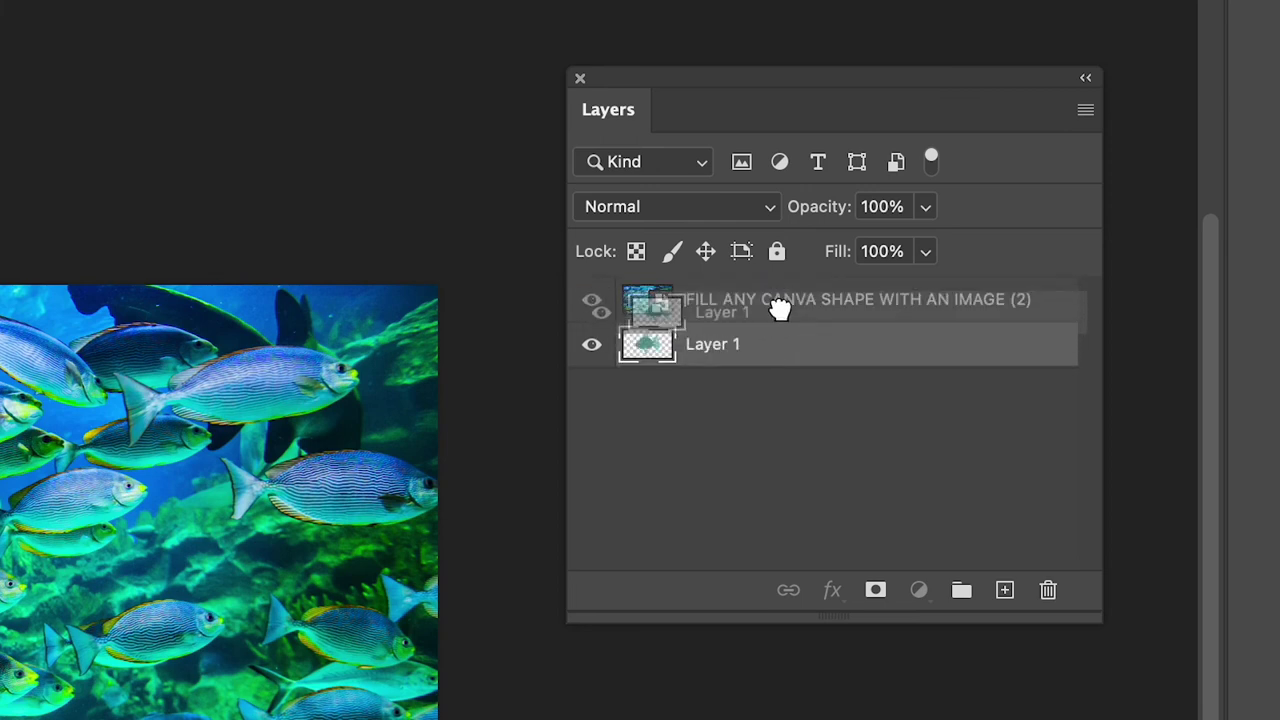
left_click_drag(781, 297, 784, 290)
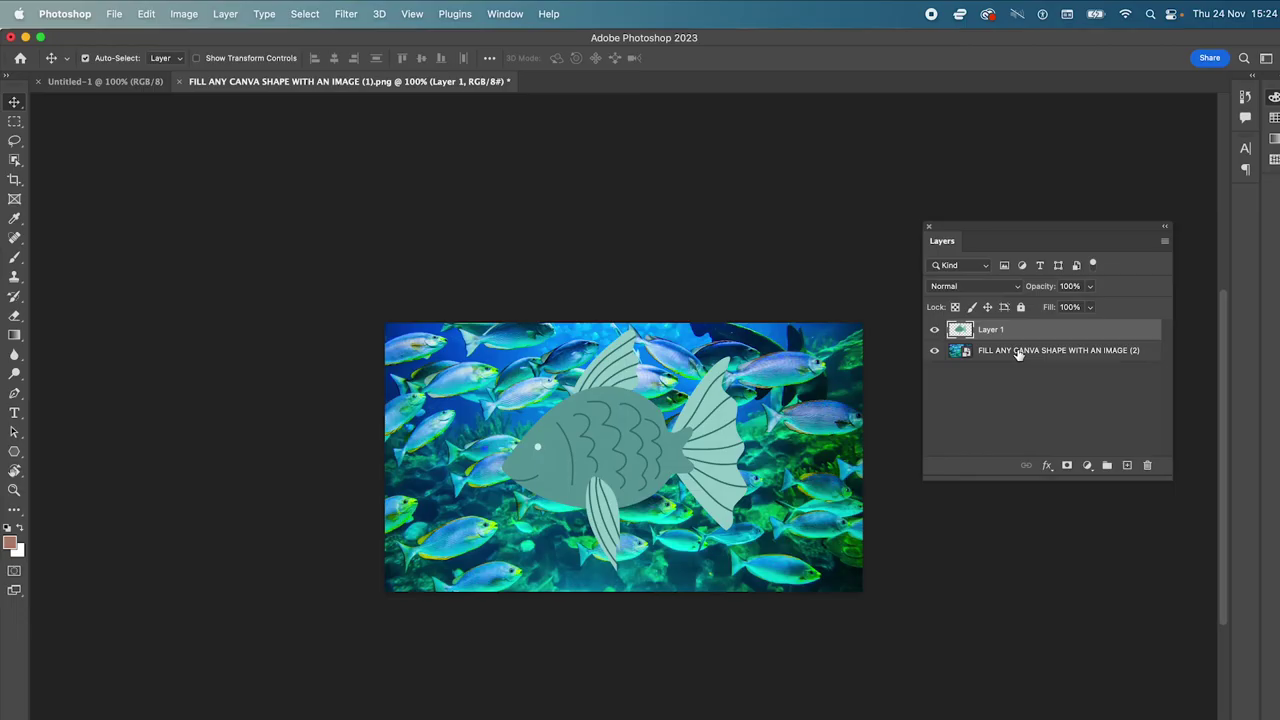
left_click(778, 345)
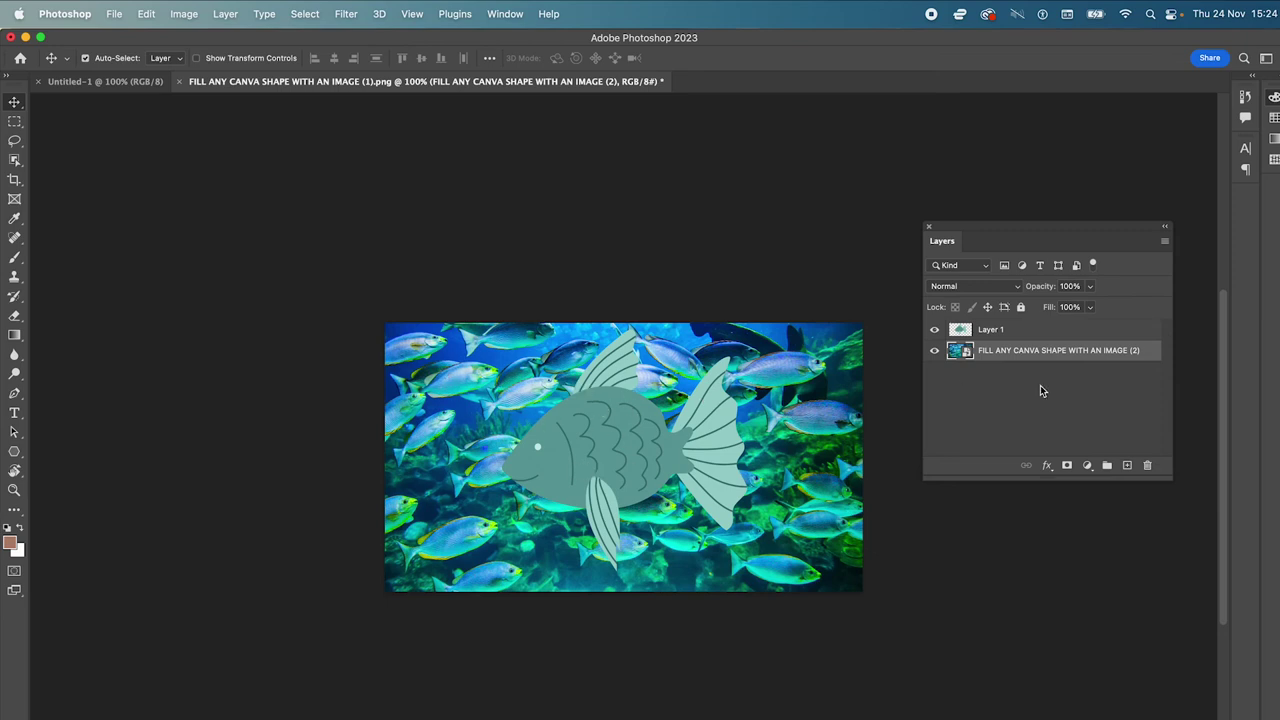
left_click_drag(1025, 352, 1025, 326)
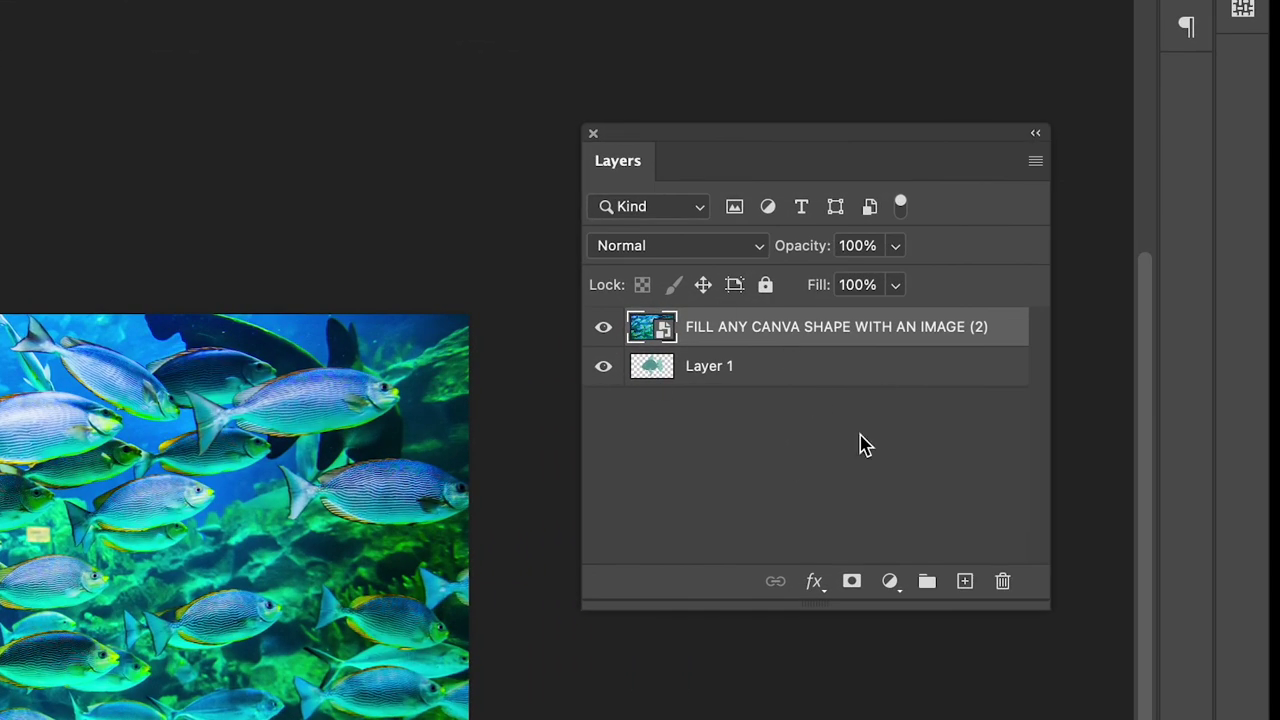
Create a clipping mask so the fish photo layer shows only inside the teal fish
right_click(786, 332)
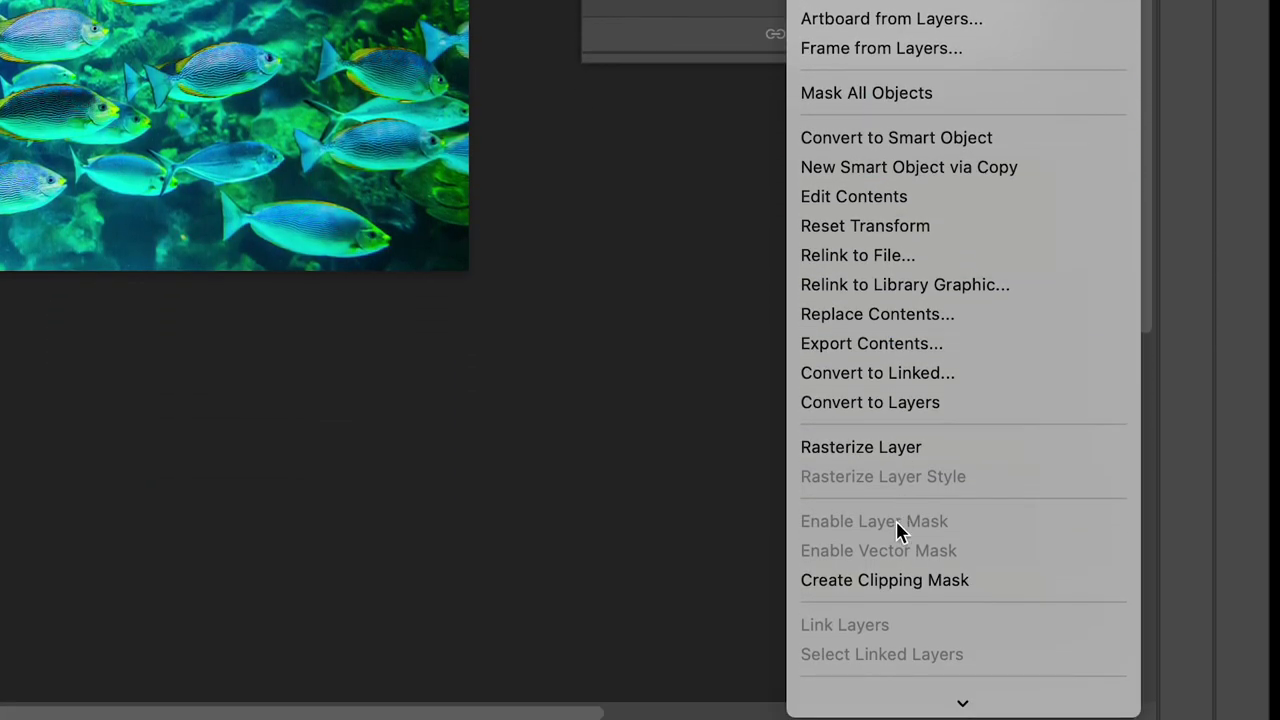
left_click(888, 583)
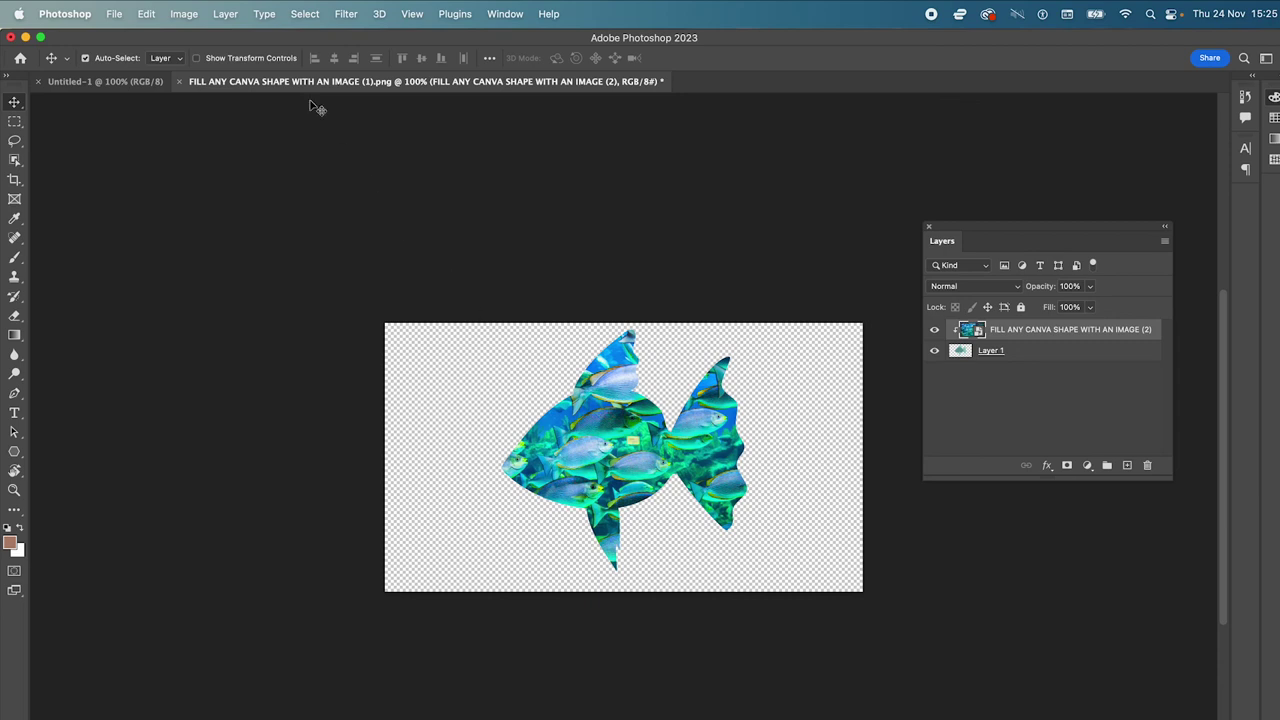
Export the photo-filled fish as a transparent PNG named TransparentFish
left_click(114, 13)
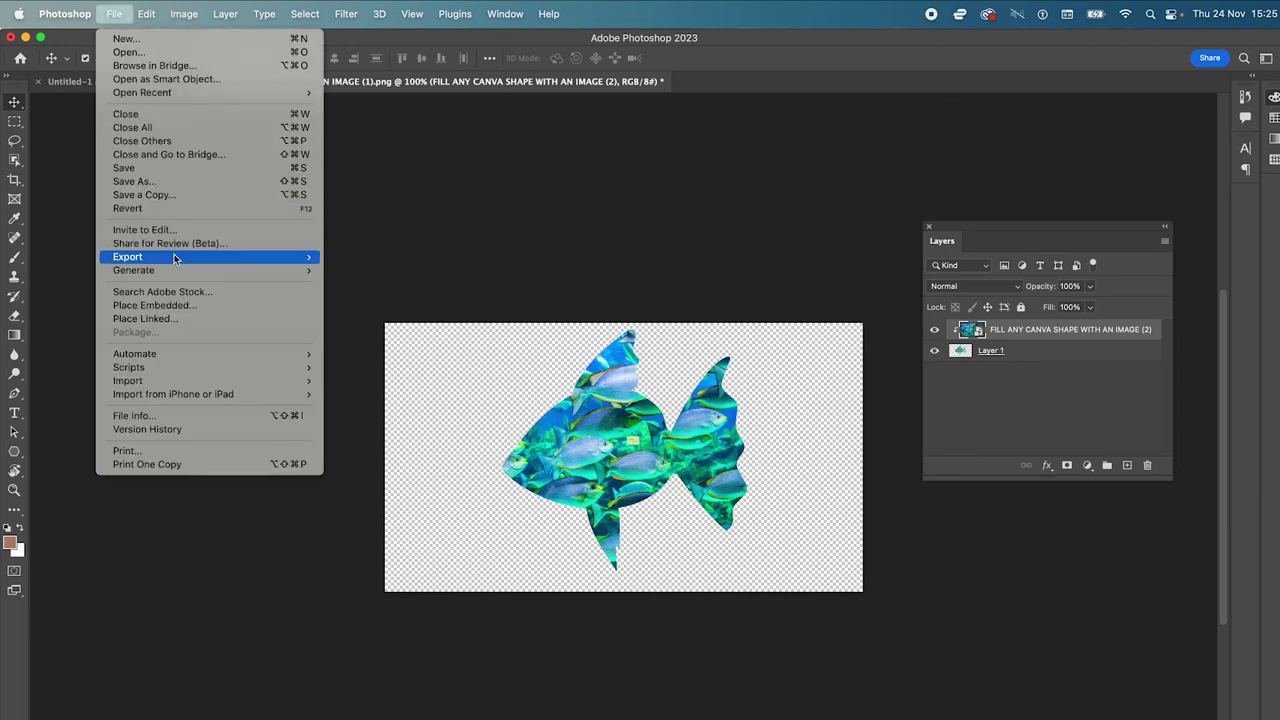
mouse_move(175, 258)
left_click(390, 271)
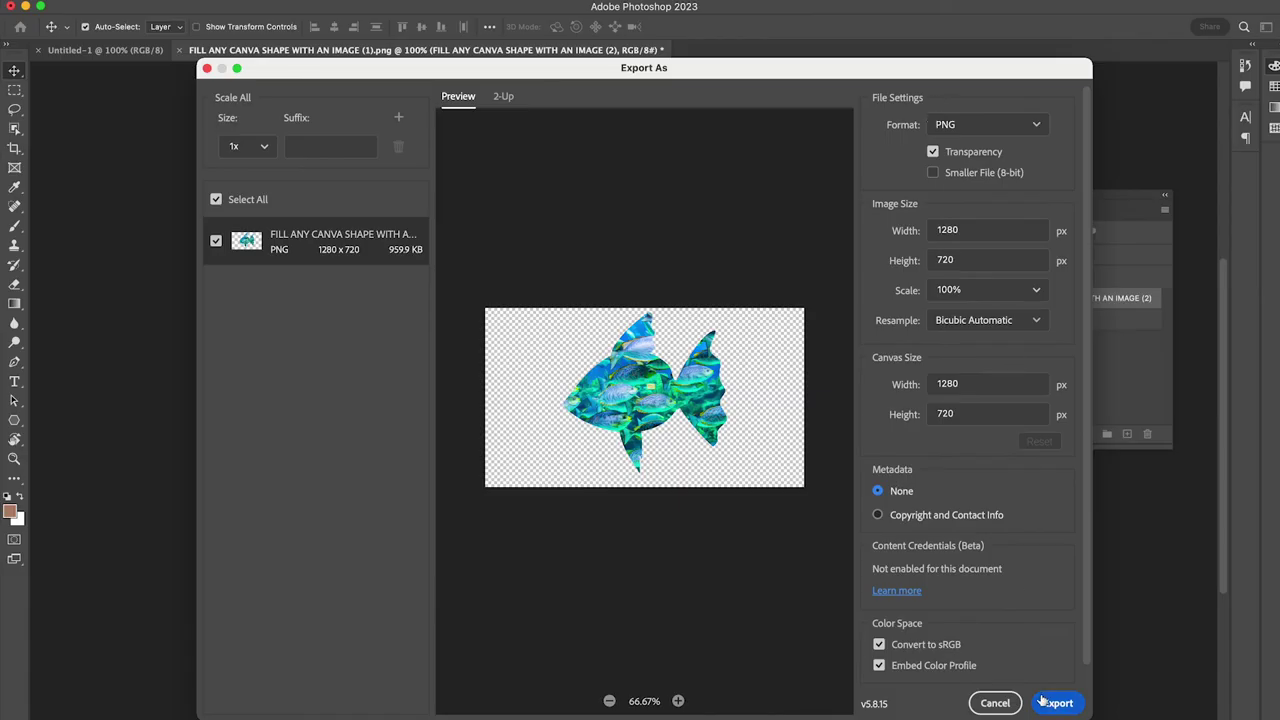
left_click(1057, 702)
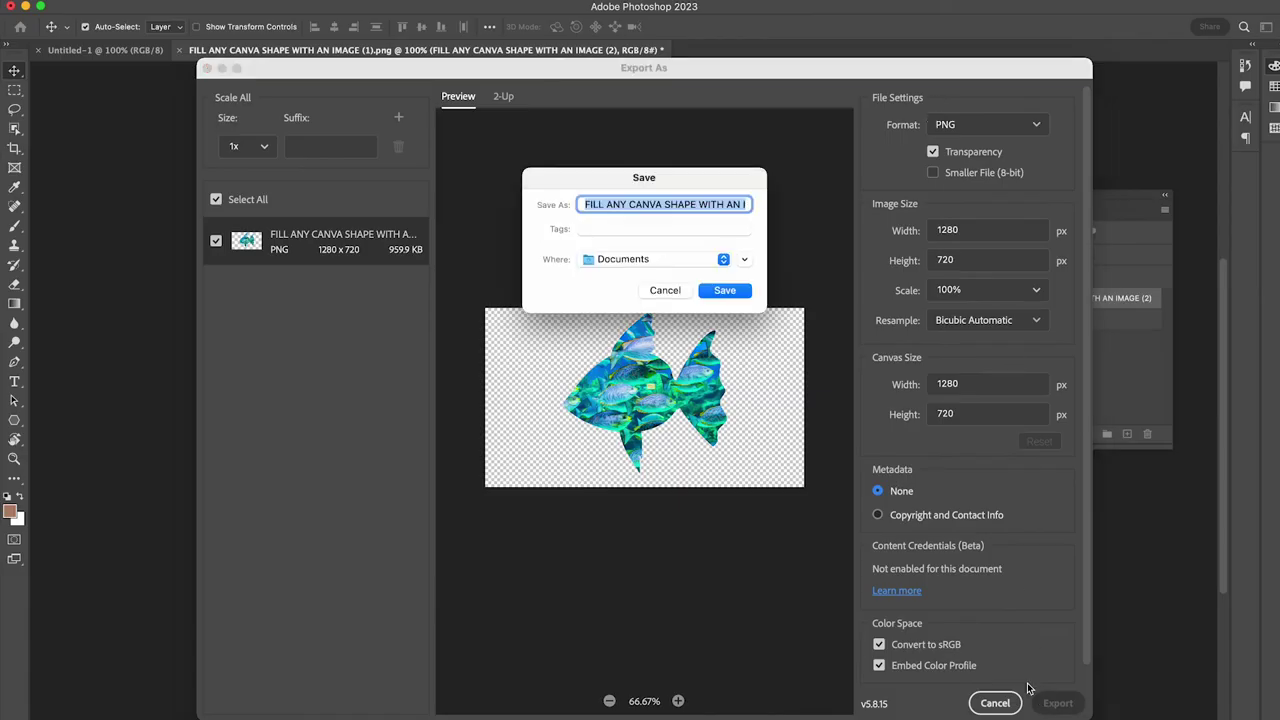
type("TransparentFish")
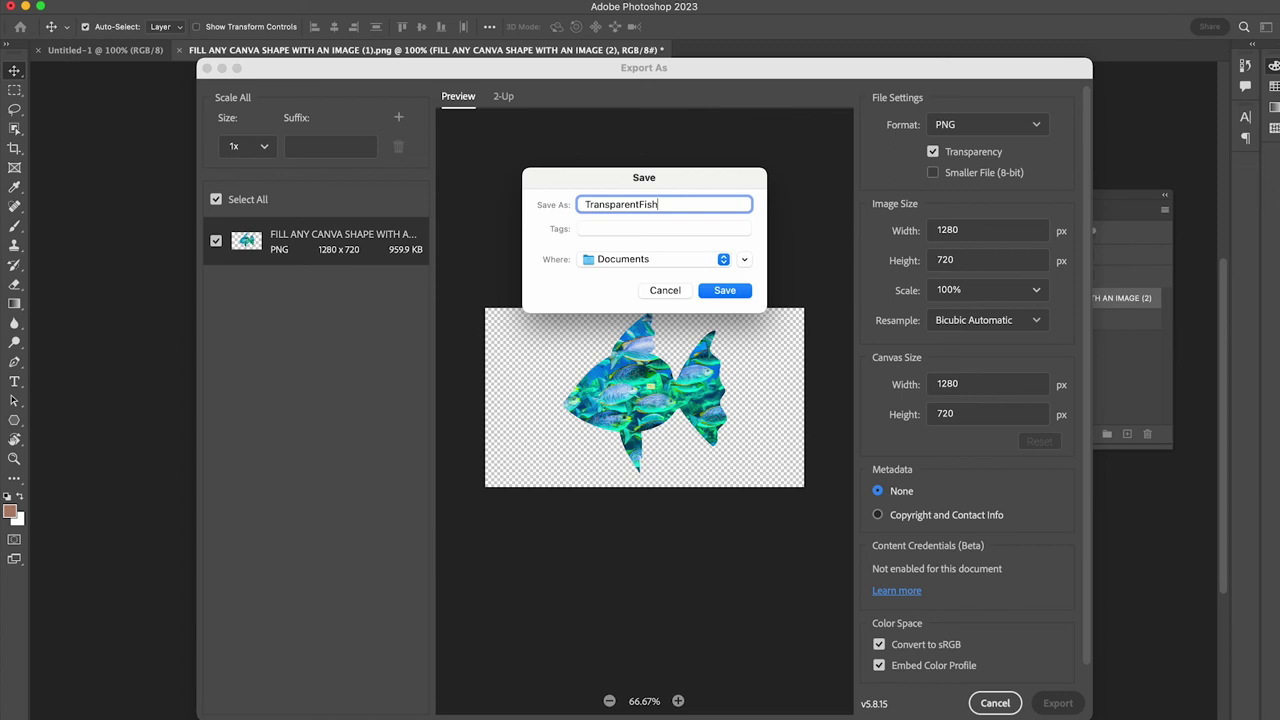
left_click(740, 291)
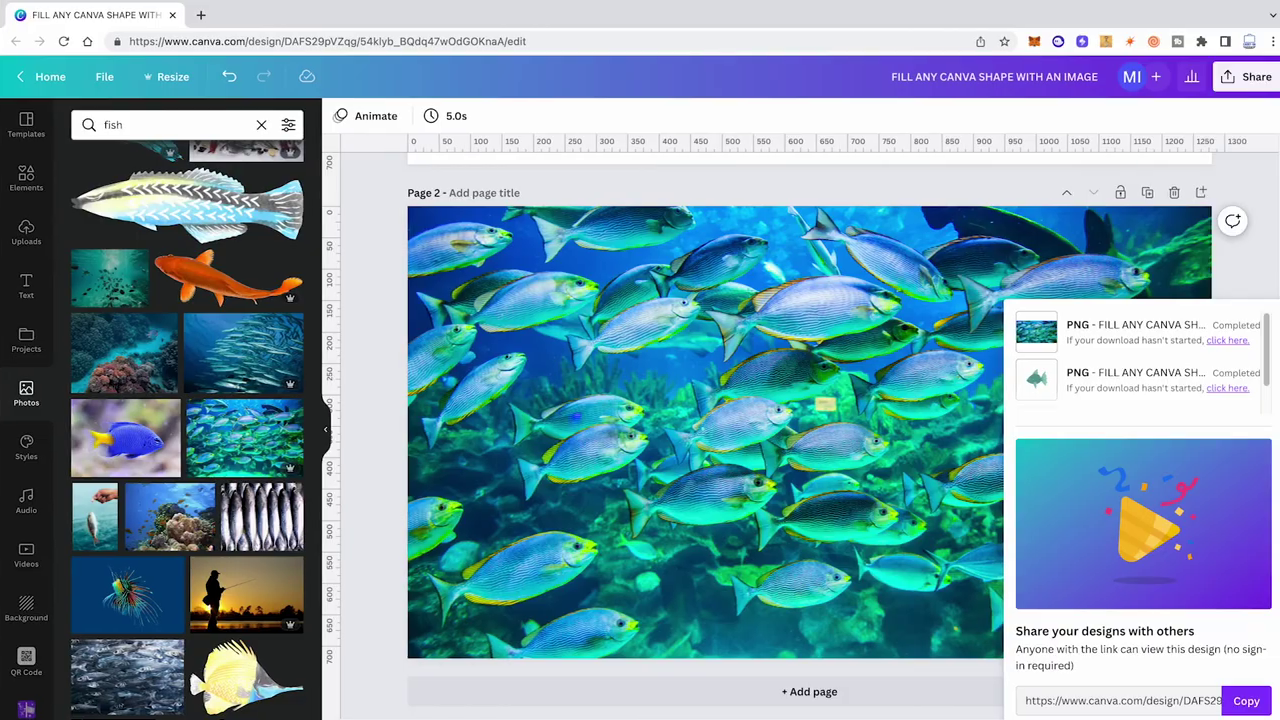
left_click(740, 414)
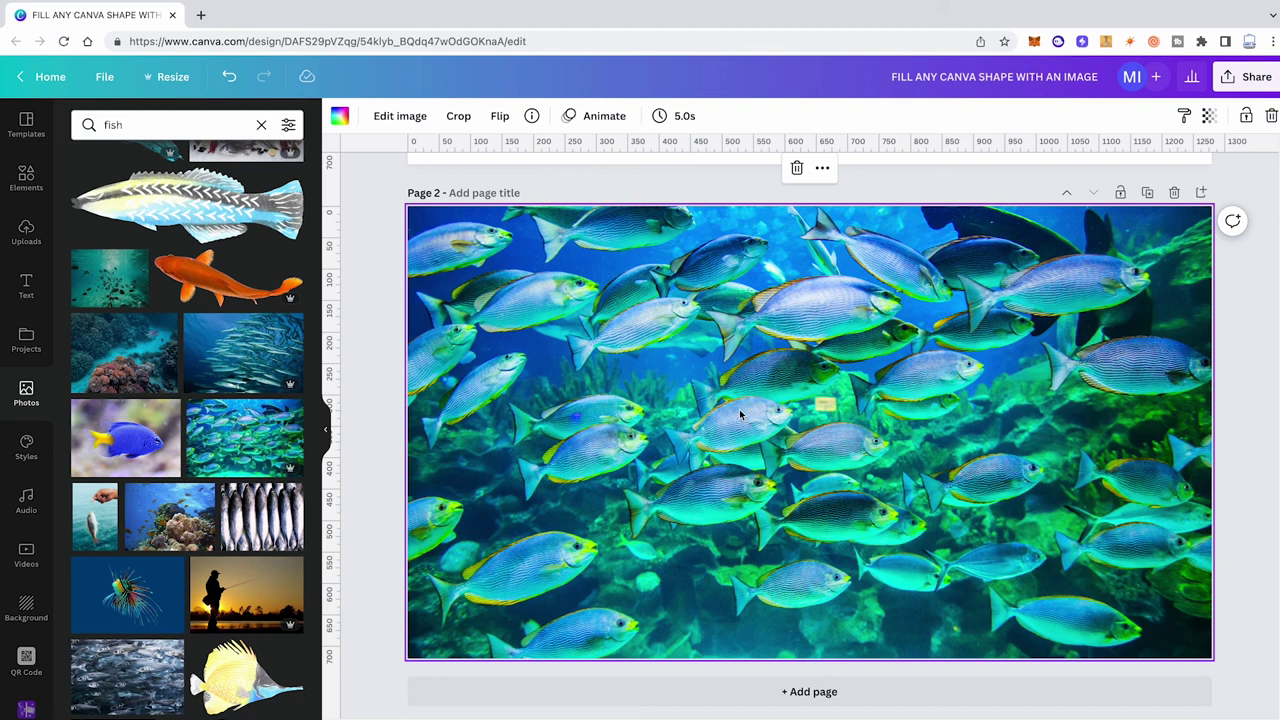
Swap page 2's fish photo for the uploaded fish cutout over a coral reef background photo
key("Delete")
left_click(27, 232)
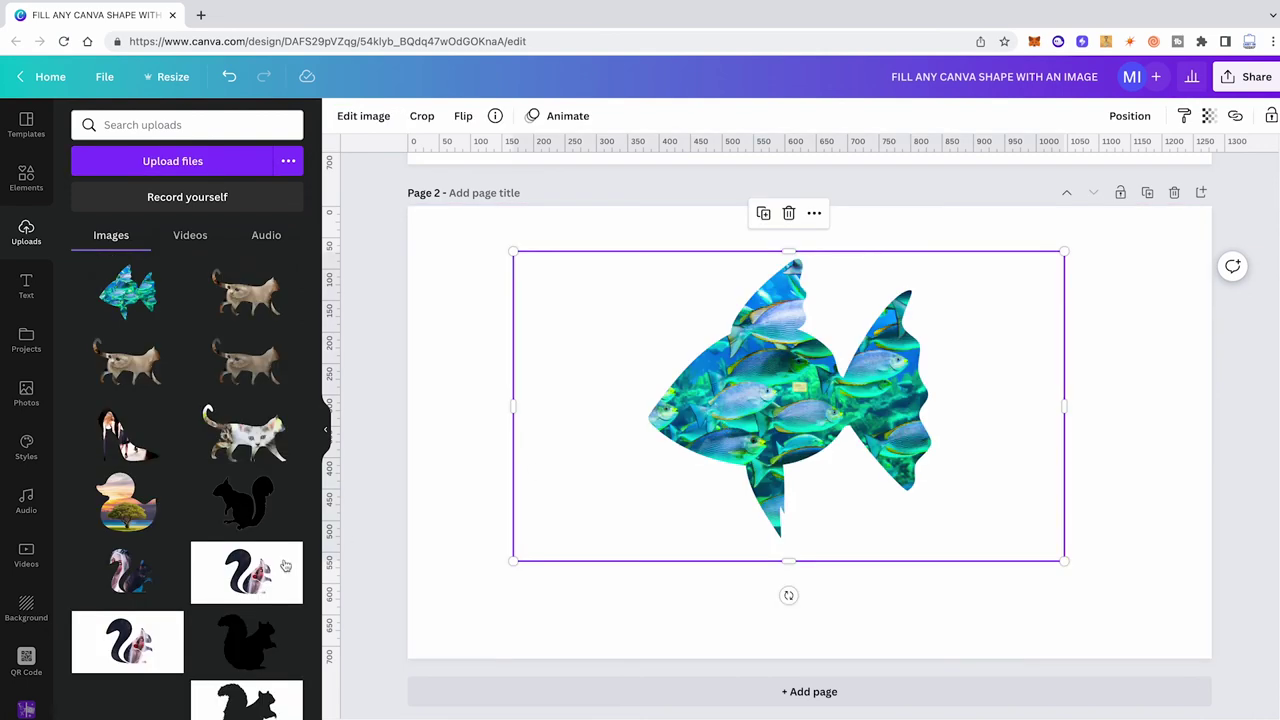
left_click(40, 402)
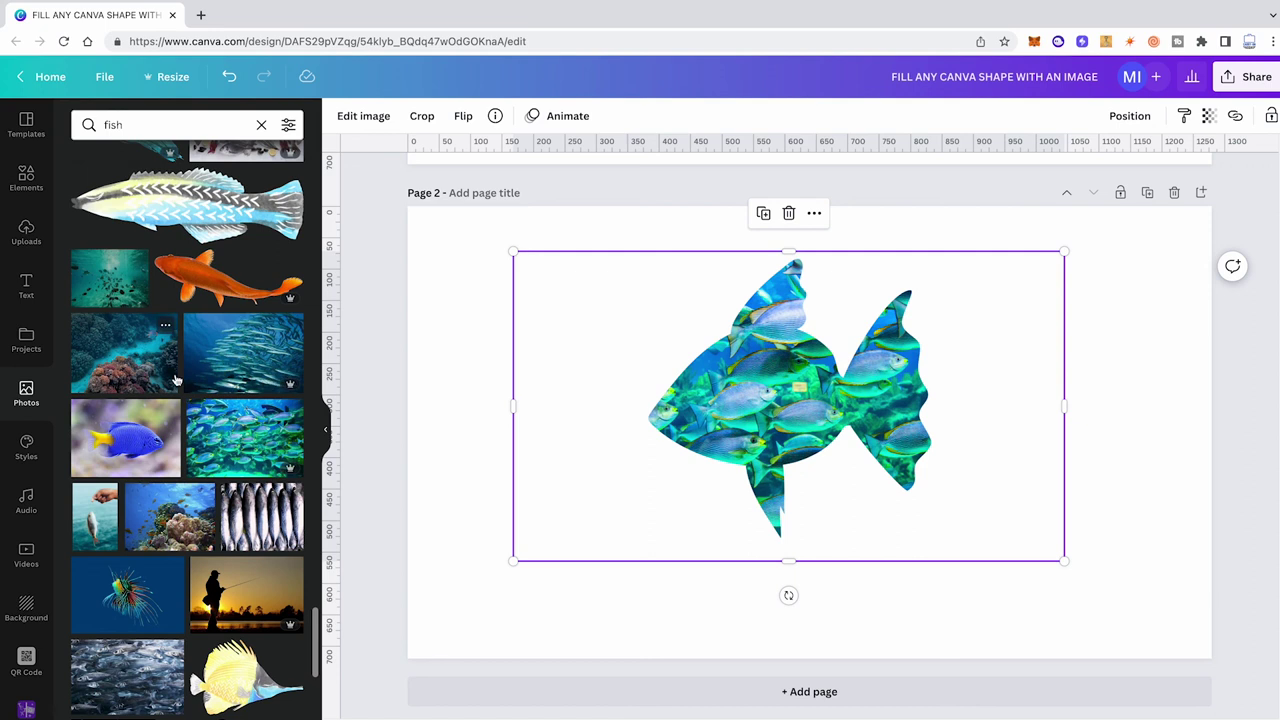
left_click_drag(105, 363, 432, 349)
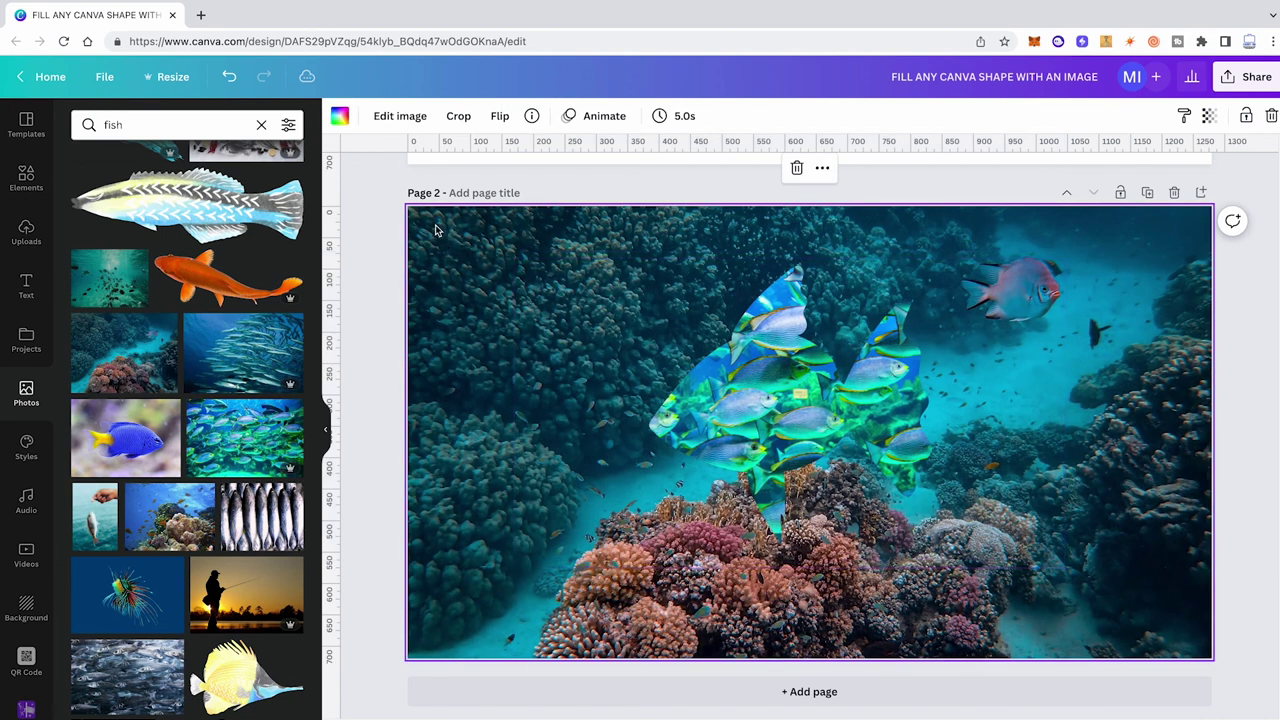
Set the coral reef background's Blur adjustment to -22
left_click(400, 116)
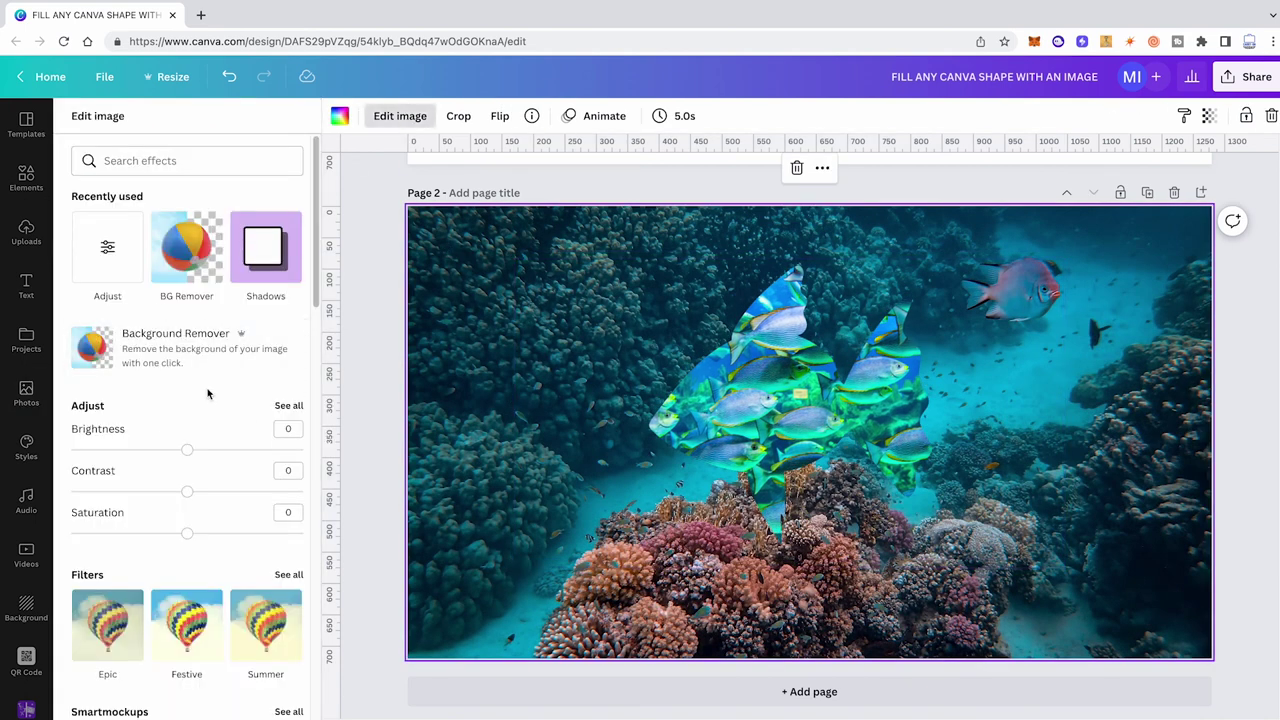
left_click(288, 407)
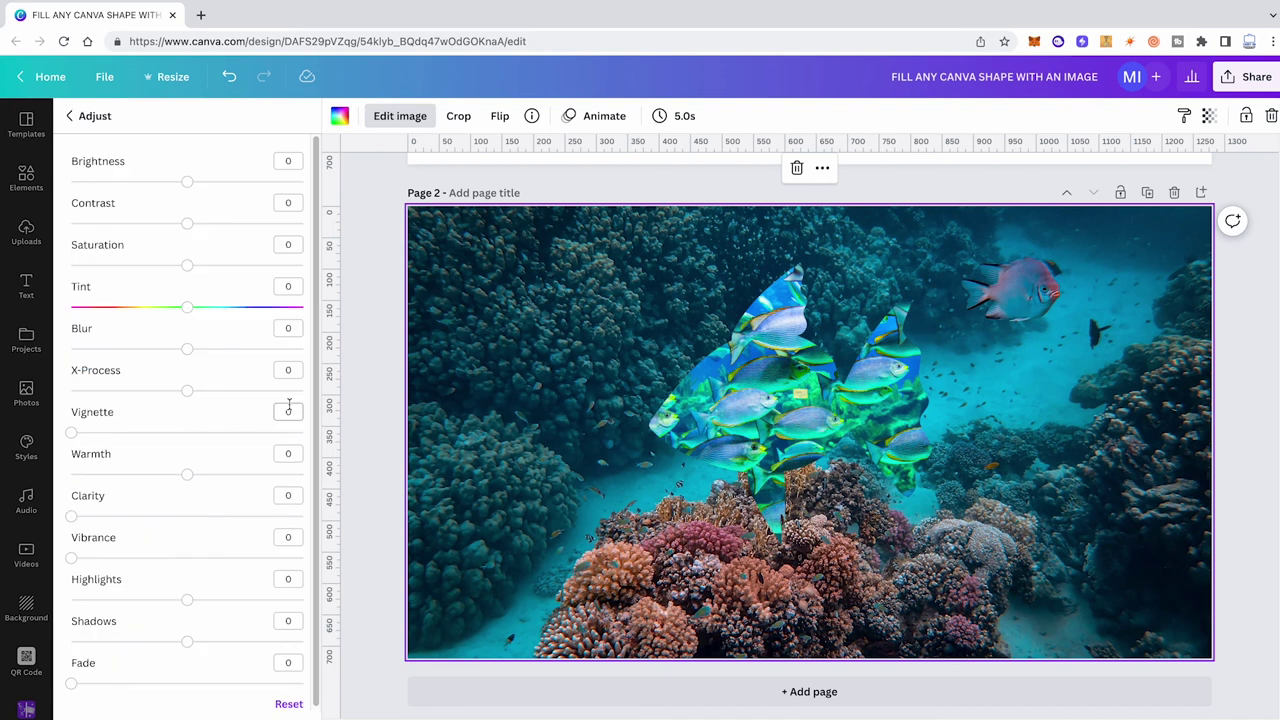
left_click_drag(188, 349, 205, 349)
left_click(770, 403)
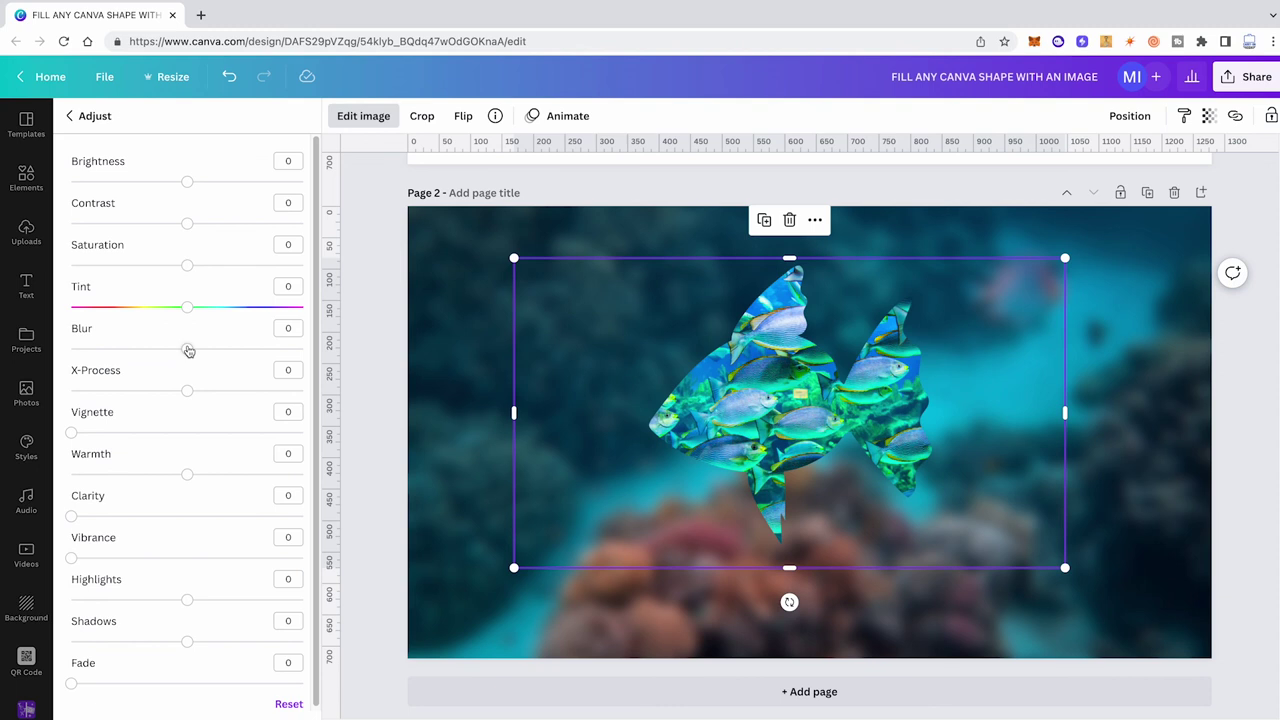
left_click_drag(188, 350, 188, 350)
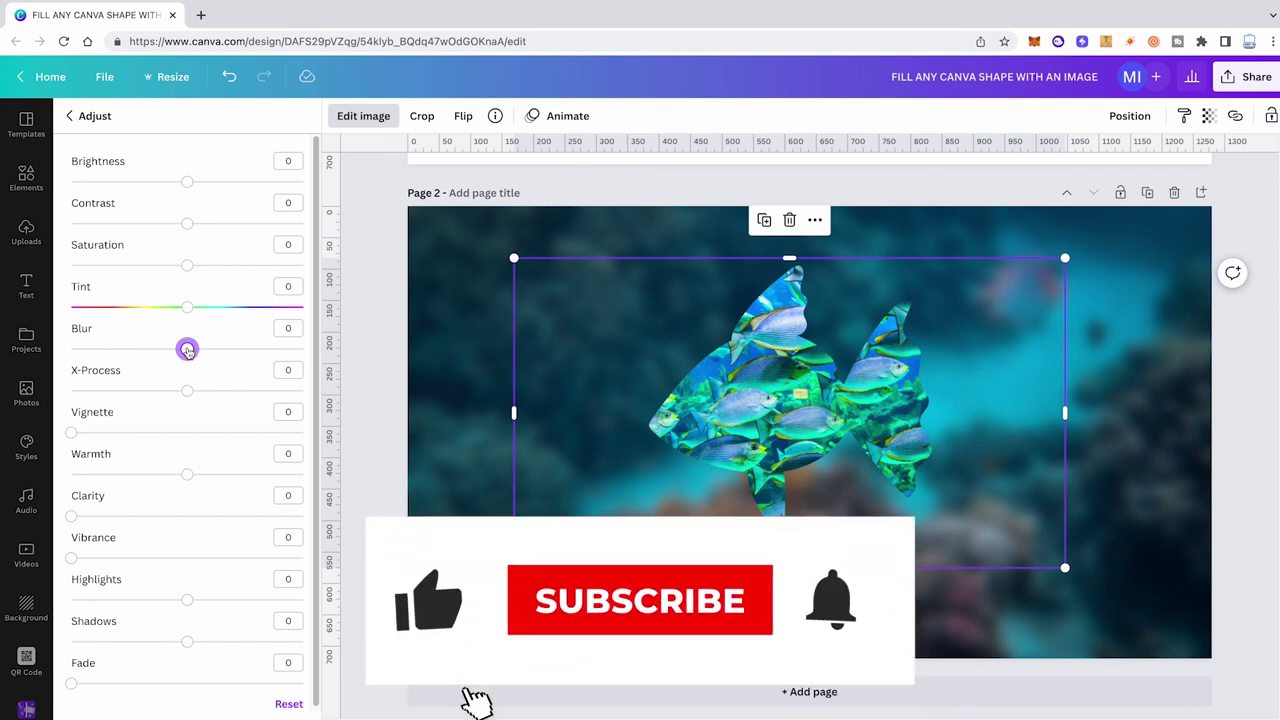
left_click_drag(188, 350, 162, 349)
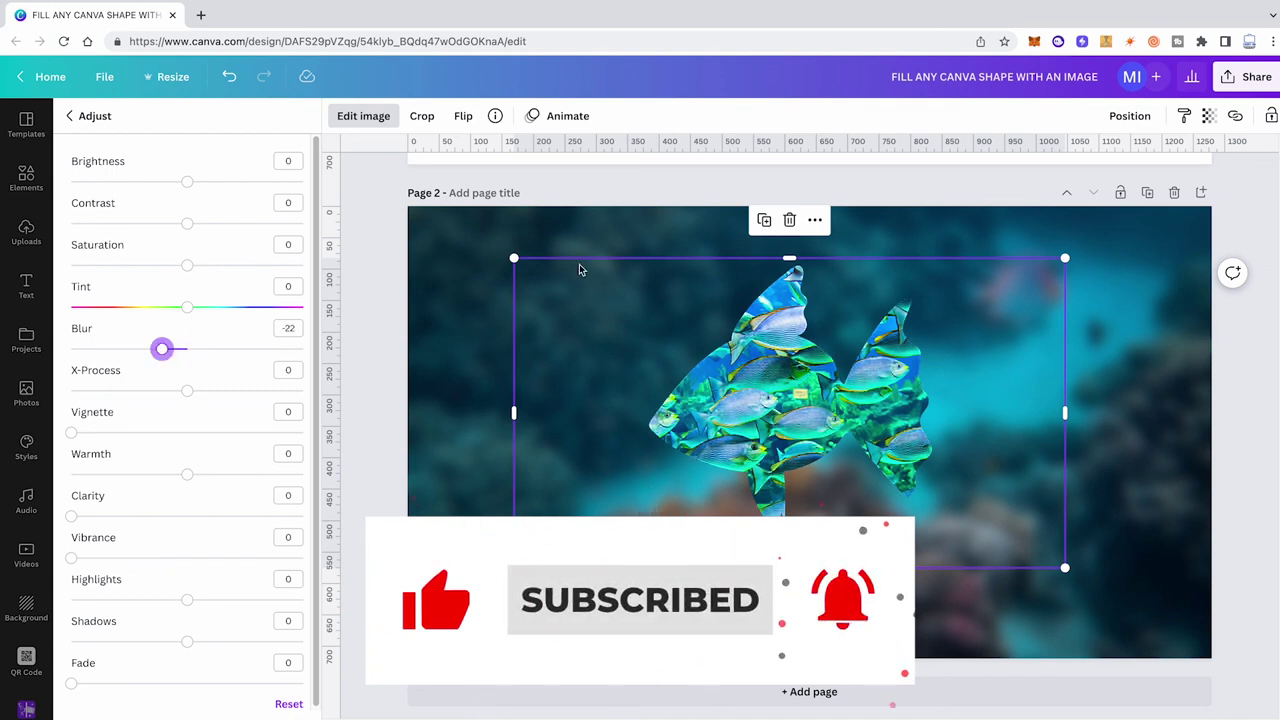